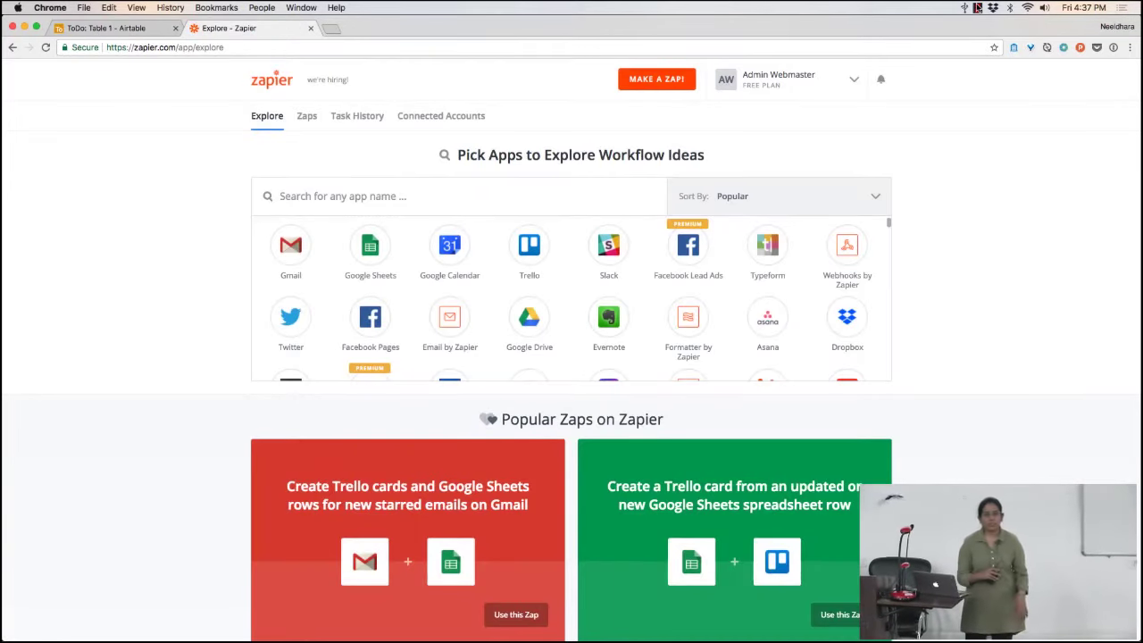
- Switch to the Airtable window with the Short Courses base and look through the ShortCourses table's records and fields
key(super+Tab)
key(super+Tab)
key(Return)
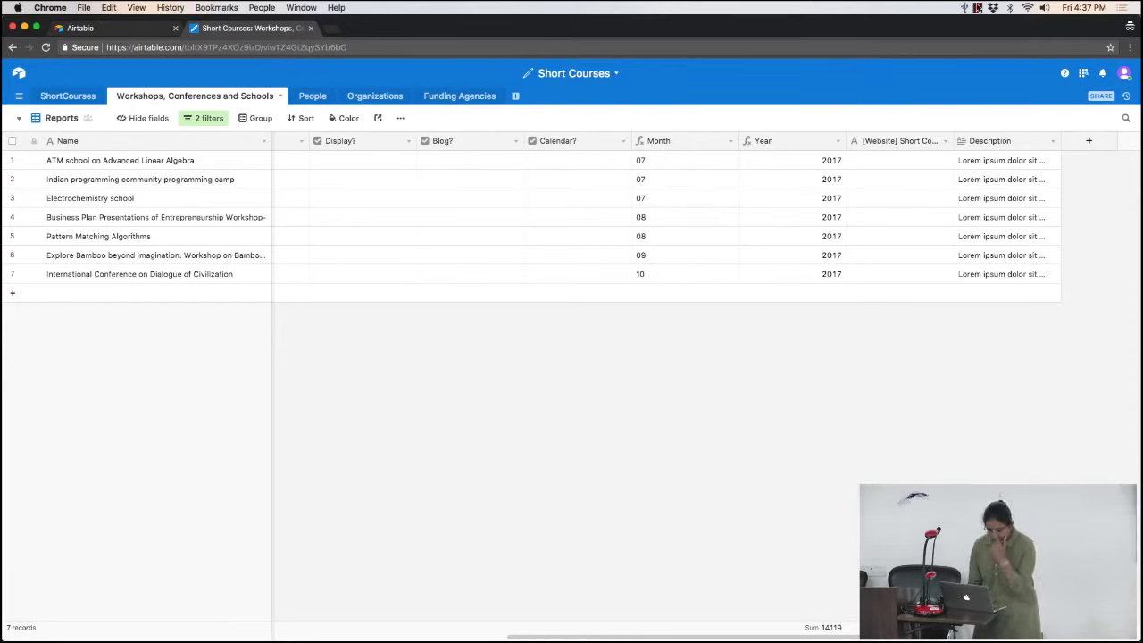
click(58, 102)
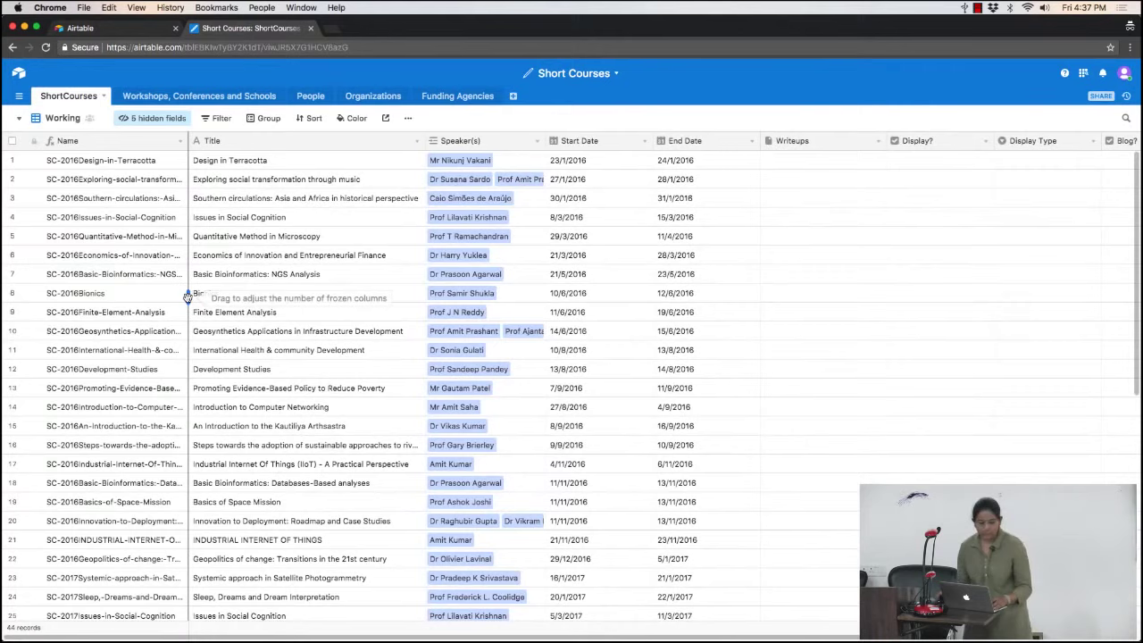
scroll(274, 298, down, 3)
scroll(274, 297, up, 3)
scroll(274, 297, right, 1)
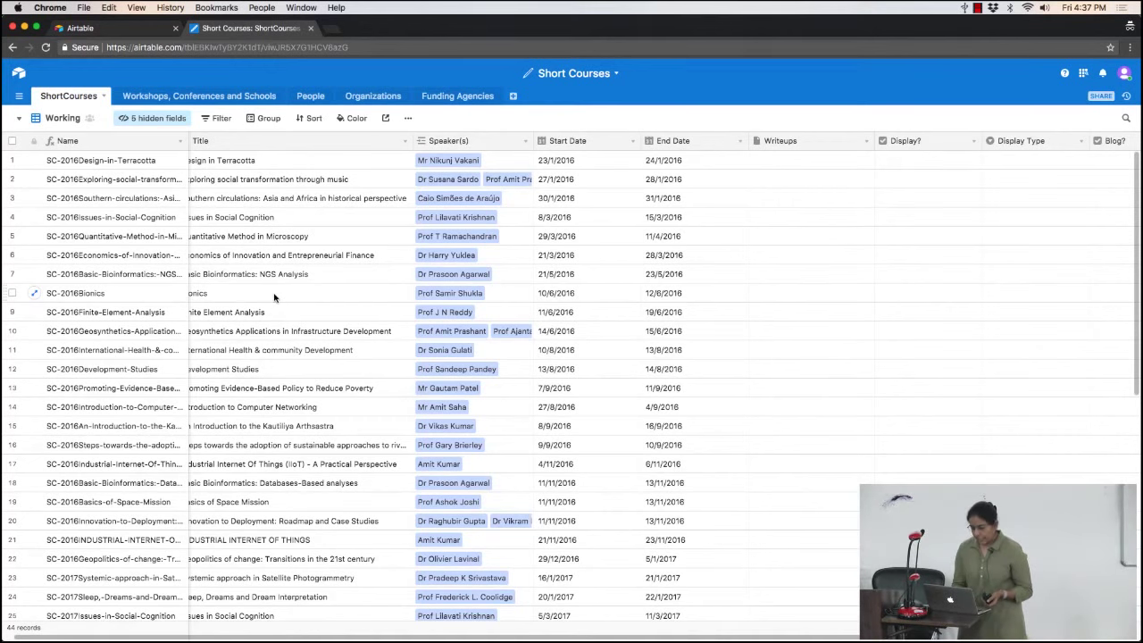
scroll(274, 297, left, 2)
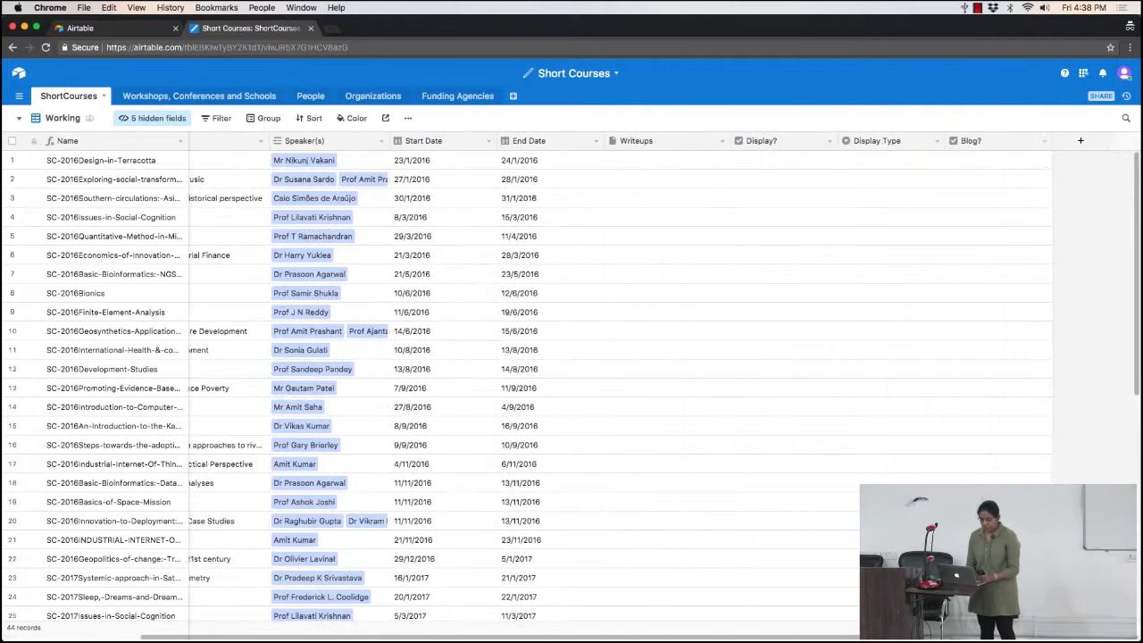
scroll(358, 155, down, 1)
scroll(358, 154, up, 1)
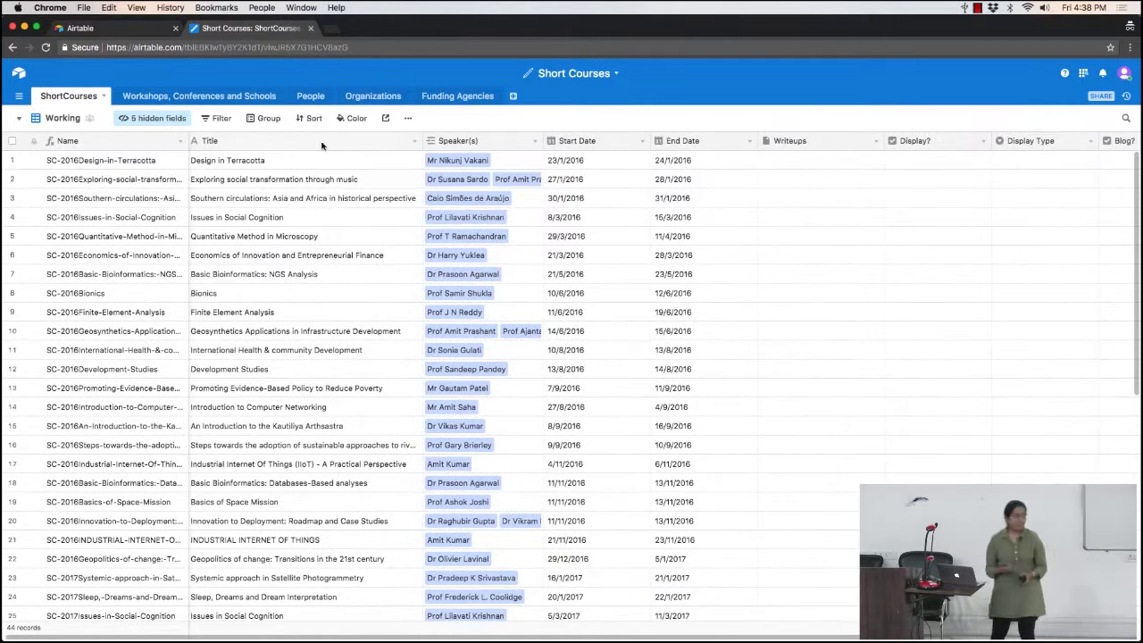
- Add a calendar view based on the Start Date field to the ShortCourses table and show August 2017
click(47, 116)
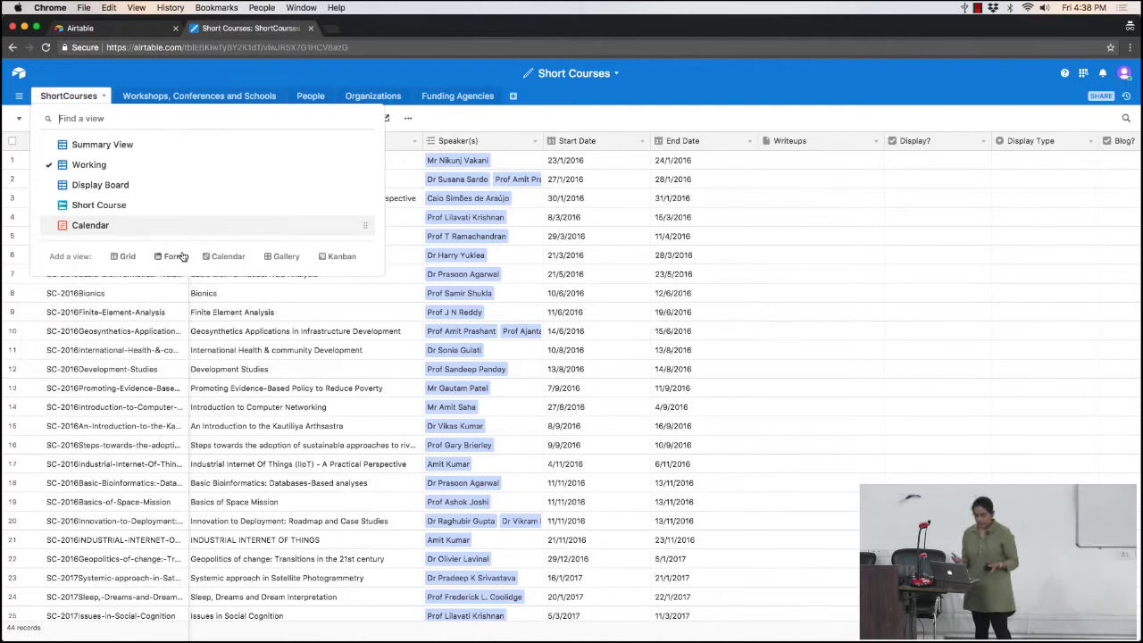
click(226, 257)
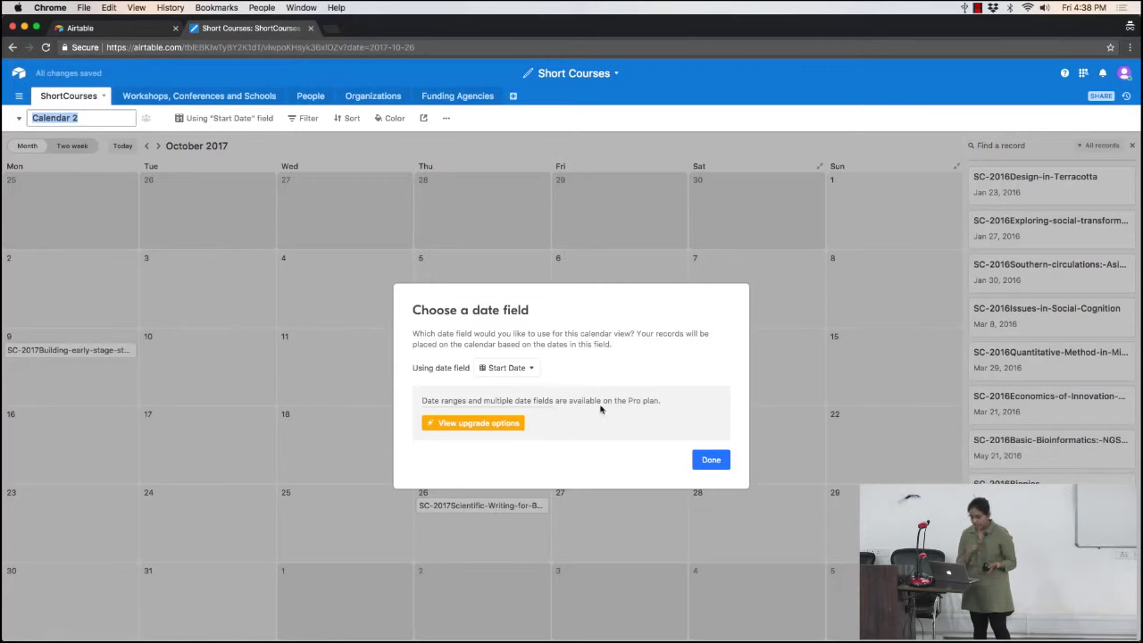
click(706, 460)
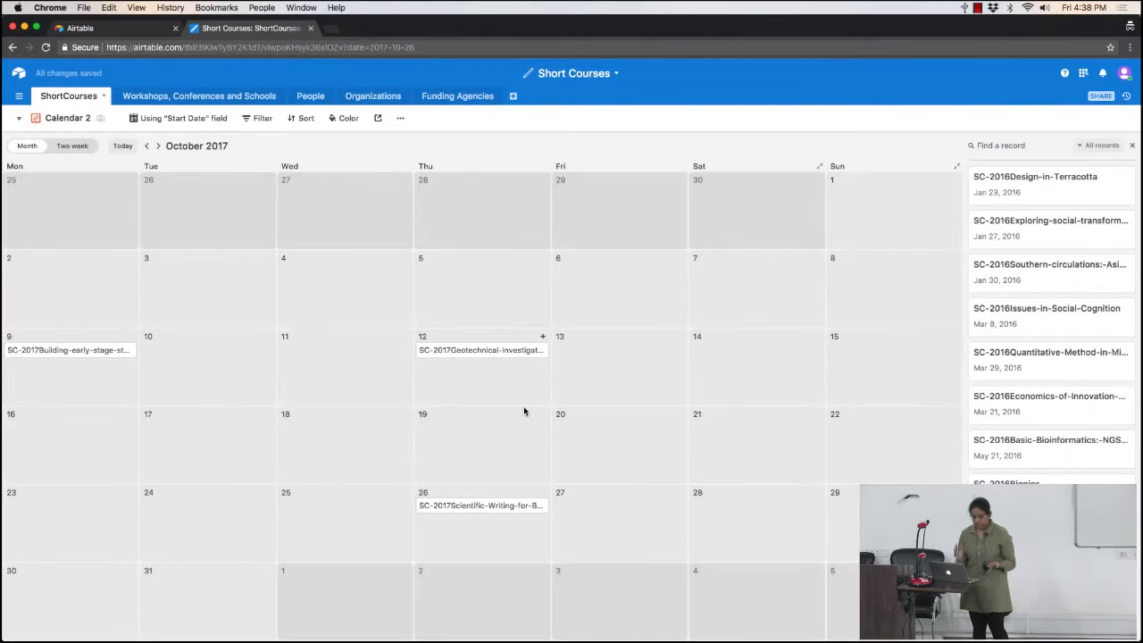
click(148, 147)
click(147, 146)
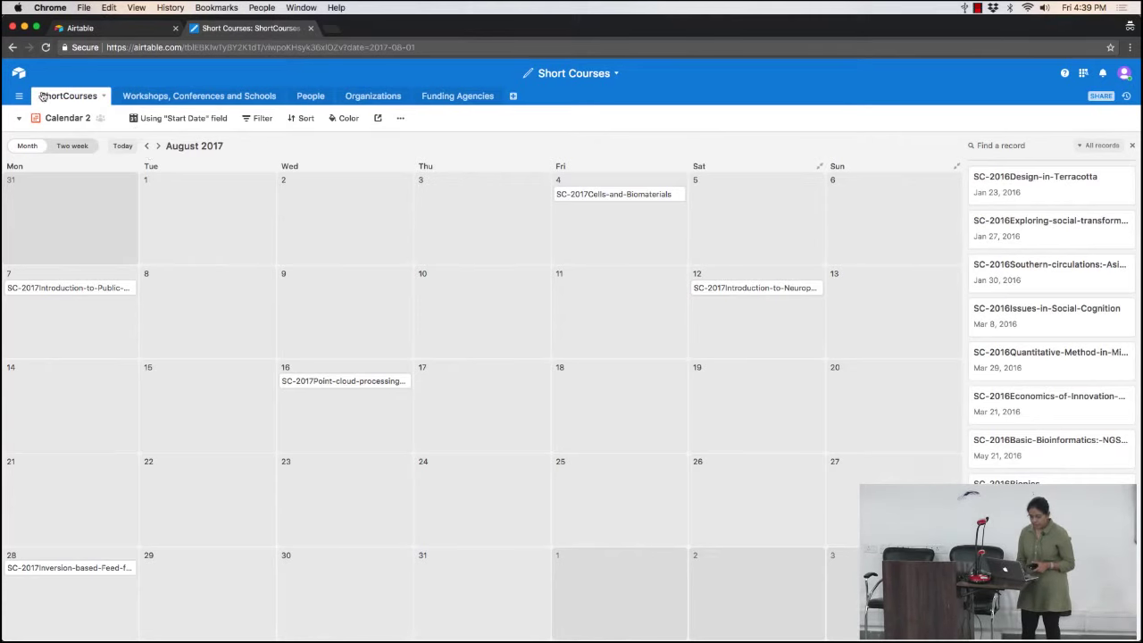
- Look at the Display Board view of ShortCourses and examine the grouped records in its Summary View
click(64, 118)
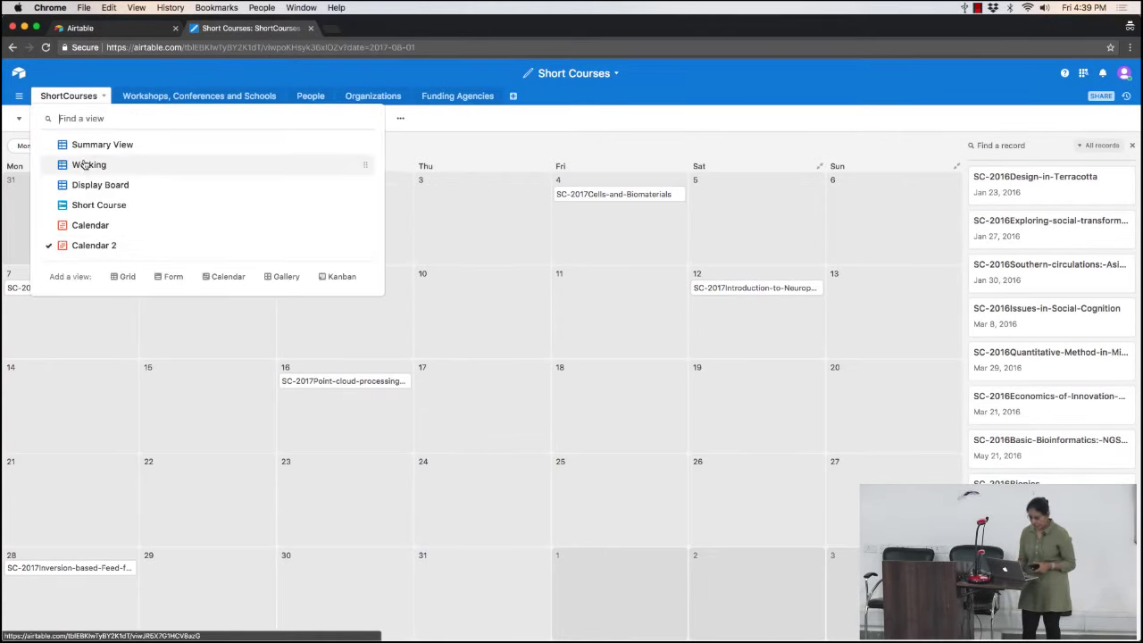
click(92, 185)
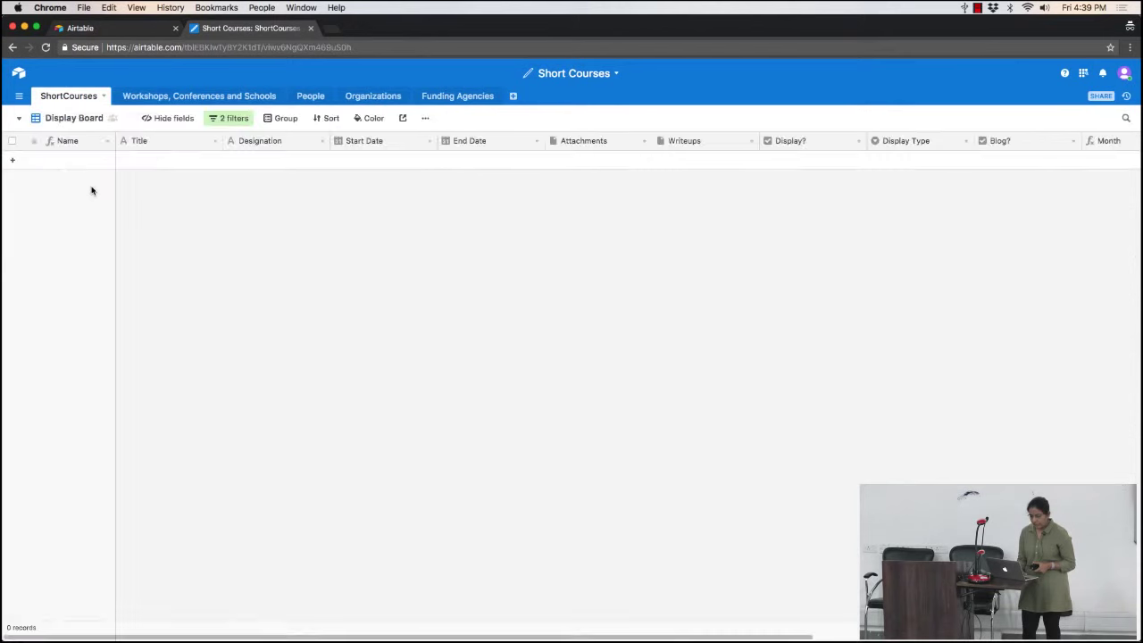
click(27, 125)
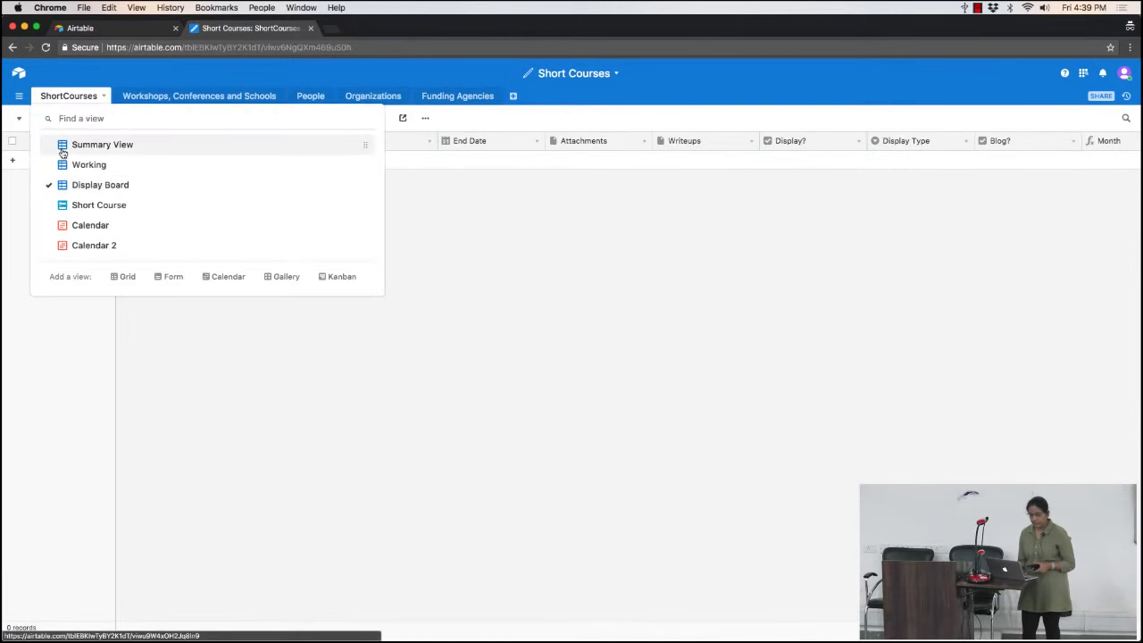
click(60, 149)
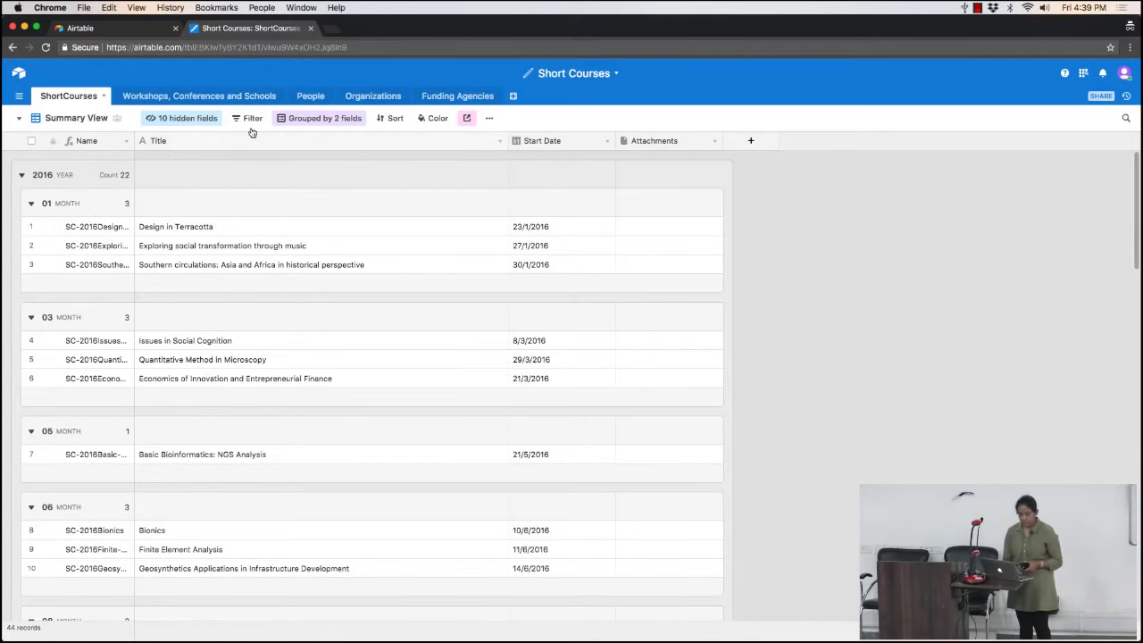
scroll(248, 224, down, 2)
scroll(247, 224, up, 2)
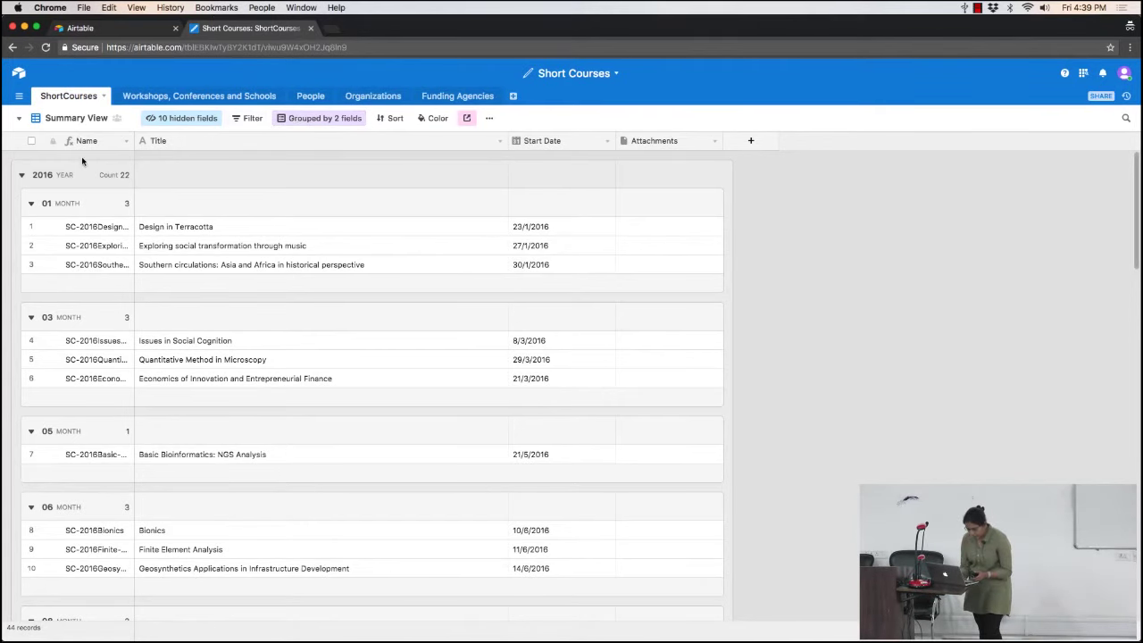
- View the Workshops, Conferences and Schools table and open the Talks base in the other browser tab
click(143, 97)
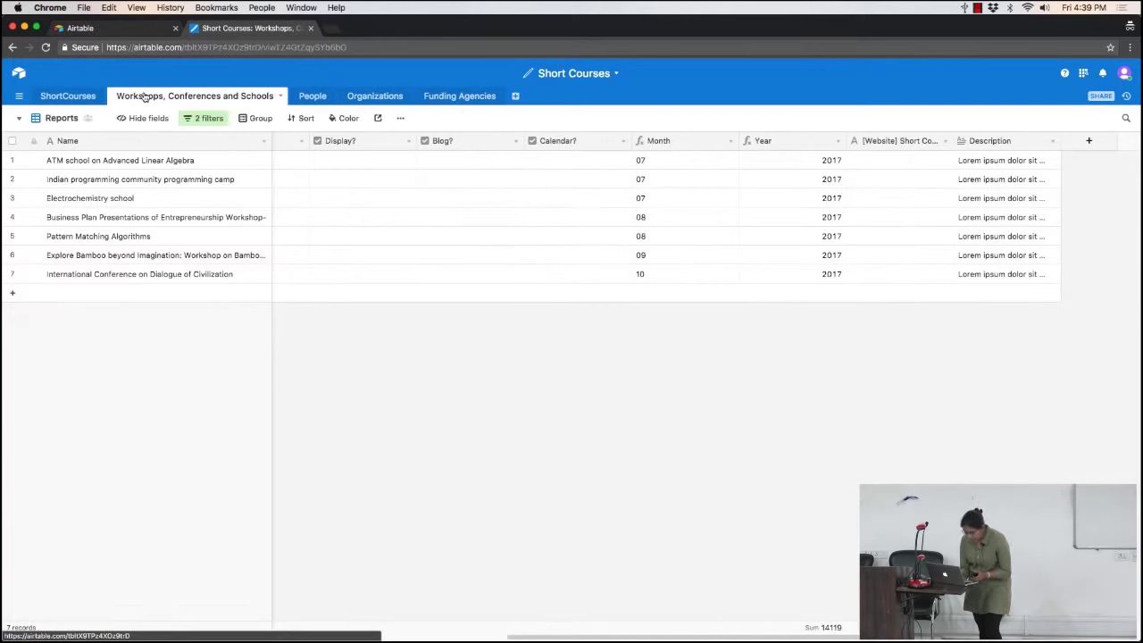
click(143, 28)
click(470, 216)
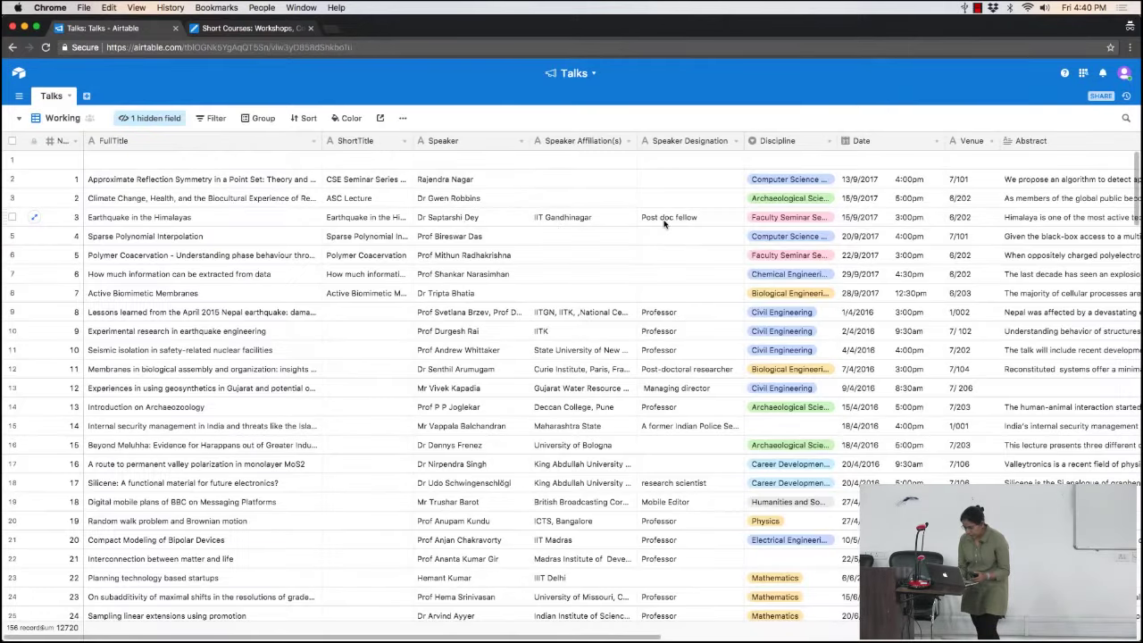
- Inspect the Discipline field's type settings and its list of predefined single-select options, leaving them unchanged
click(794, 149)
click(831, 145)
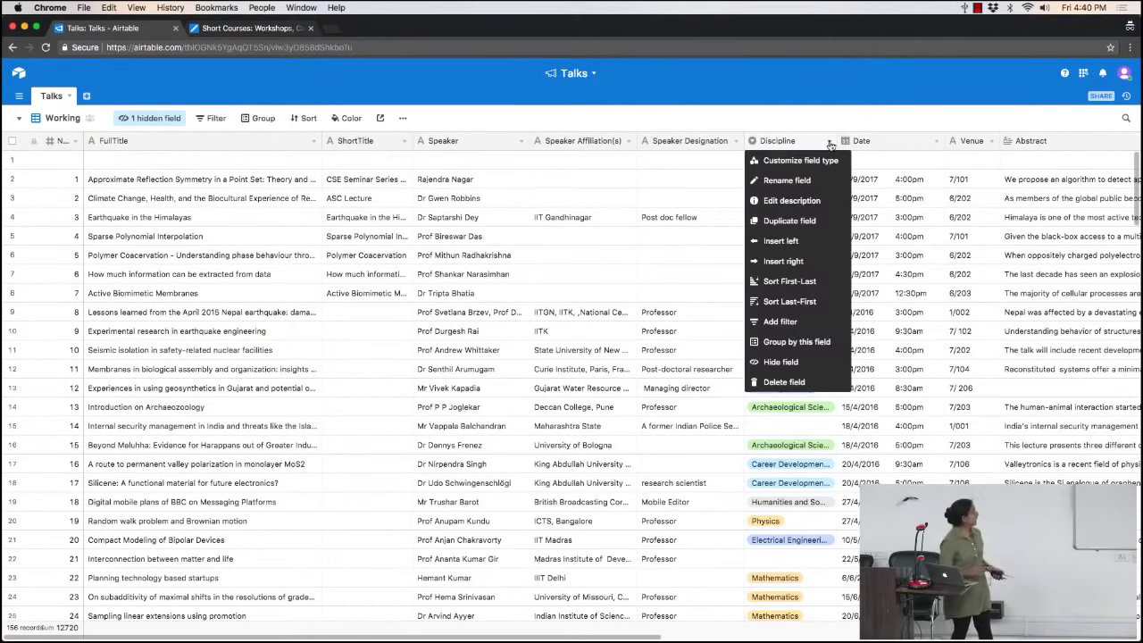
click(799, 158)
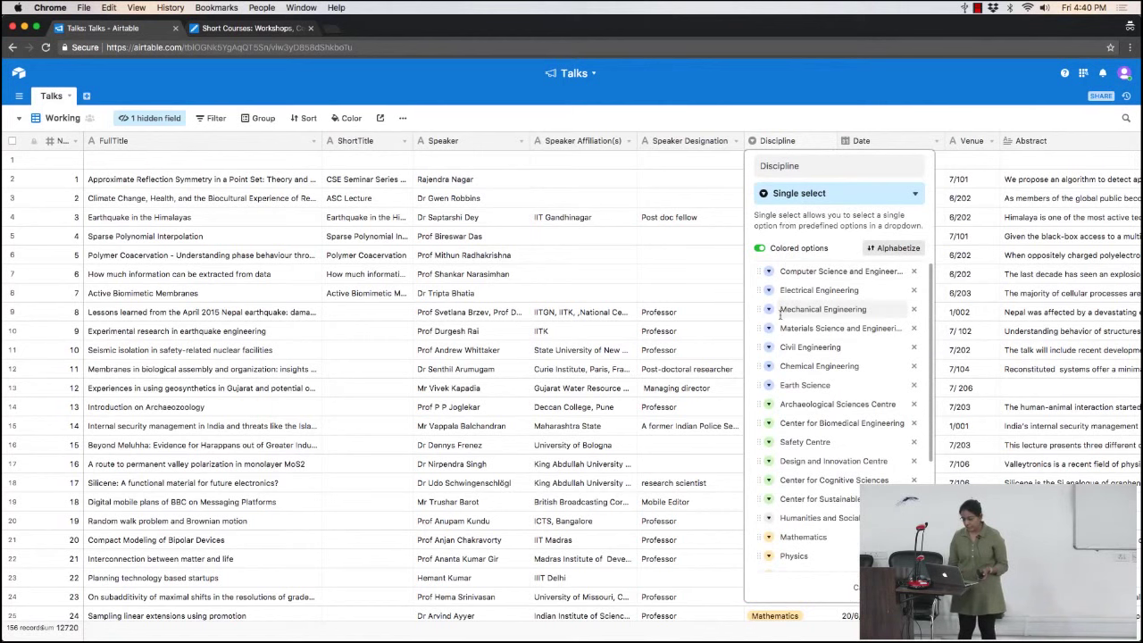
scroll(785, 437, down, 4)
click(681, 344)
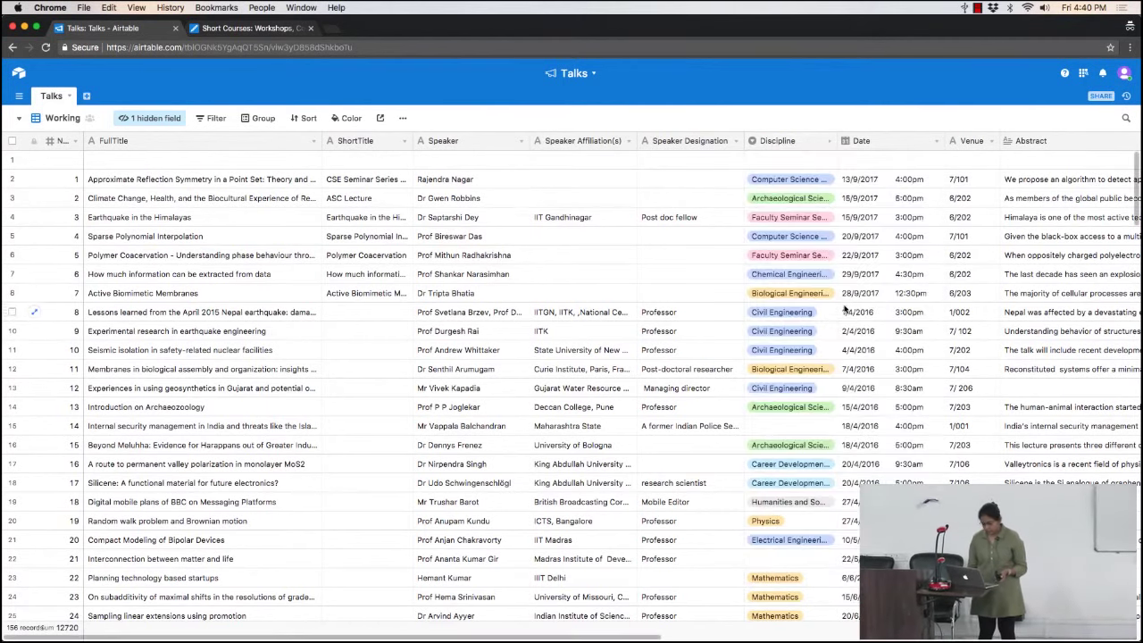
- Add a blank record at the end of Talks and pick Staff Development Cell as the discipline of "Savvy Workflows that Save Time"
scroll(806, 357, down, 20)
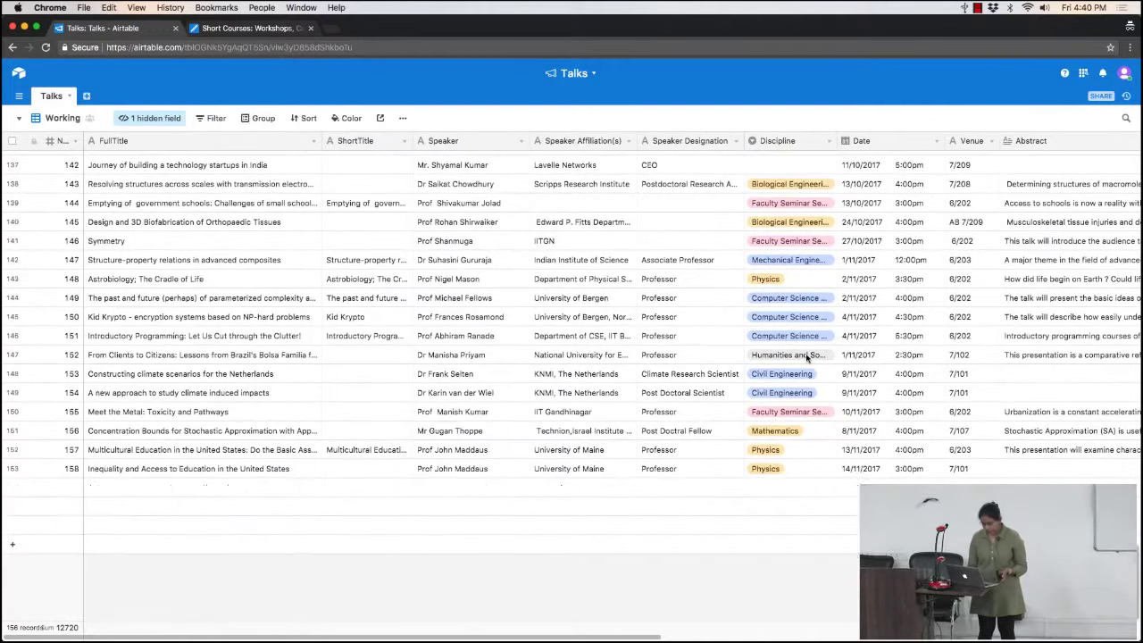
click(104, 545)
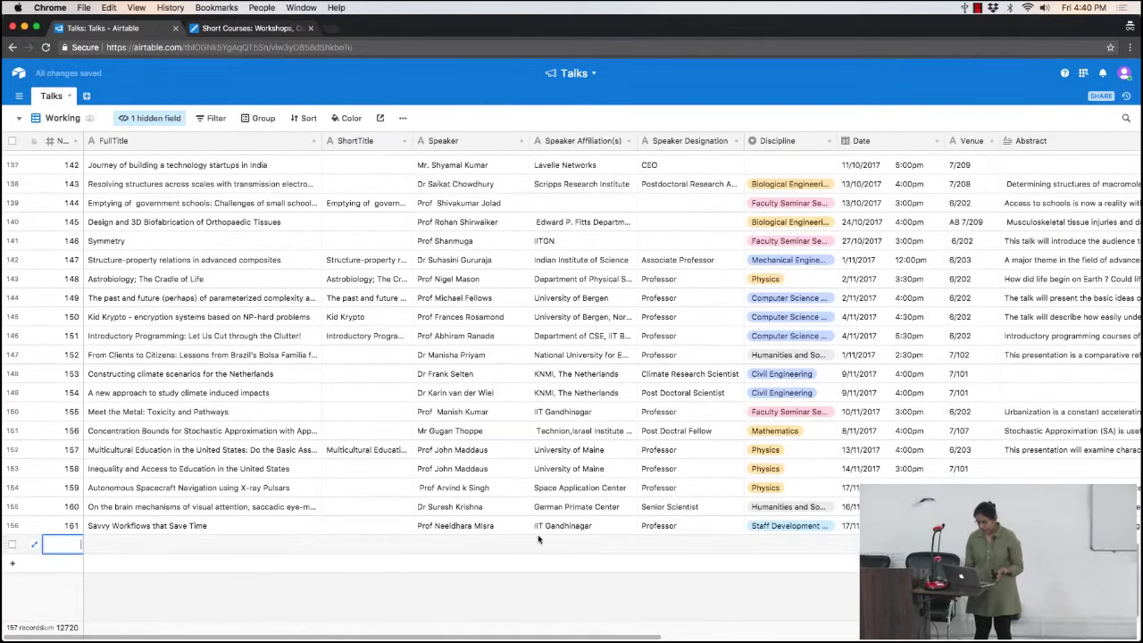
click(457, 530)
click(798, 532)
click(827, 532)
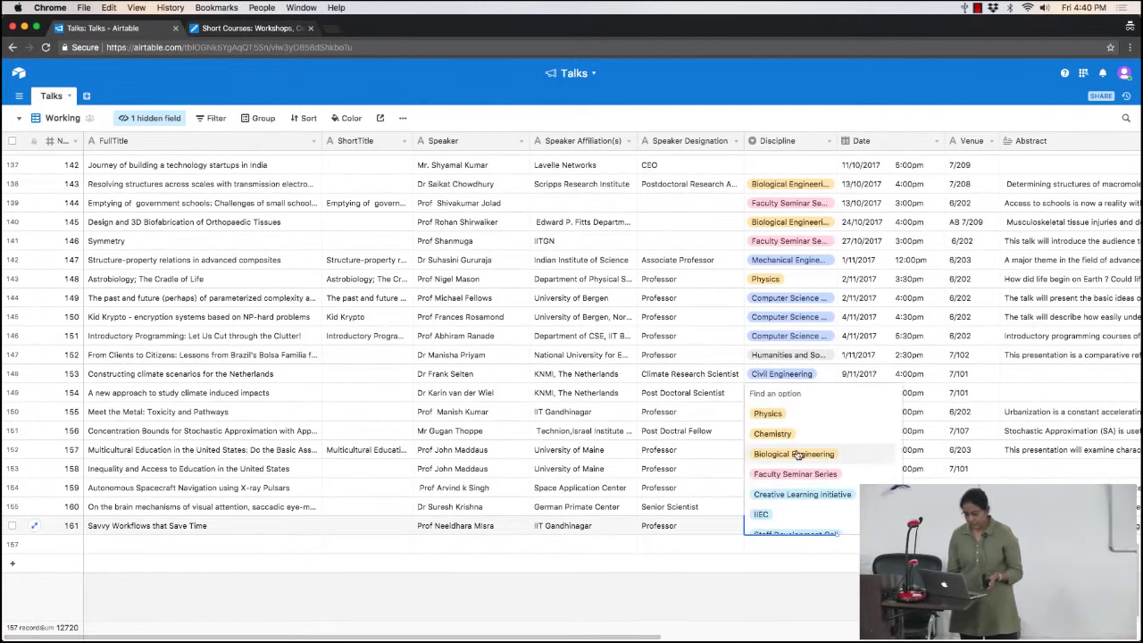
scroll(789, 442, down, 2)
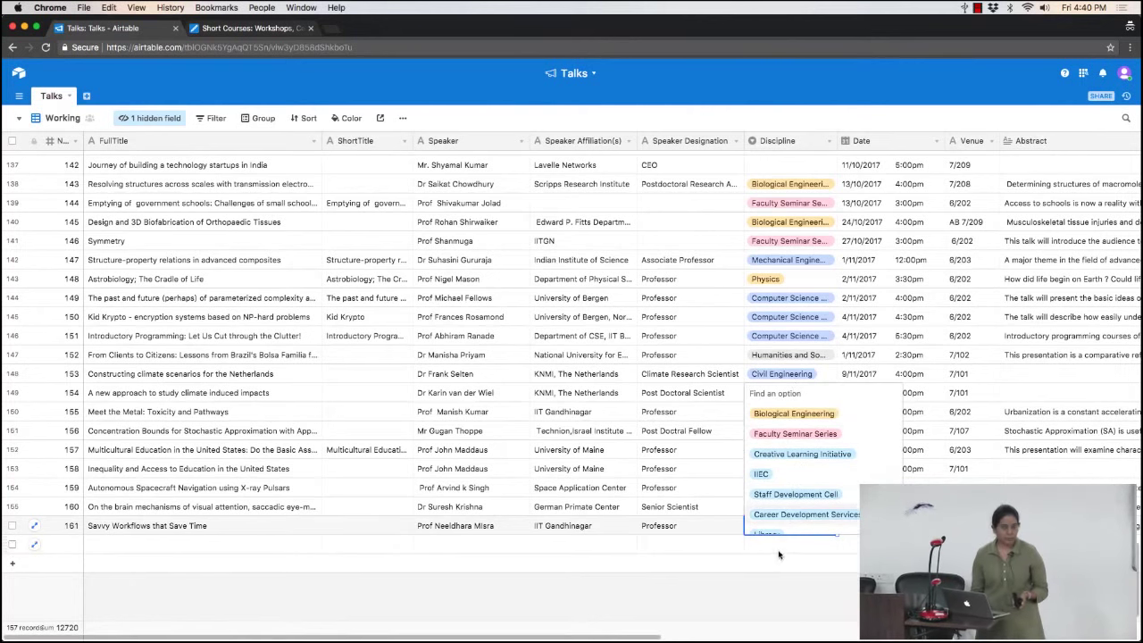
click(795, 493)
- Browse the Discipline options for the new blank record without choosing one, and add another blank record below it
click(818, 546)
scroll(786, 477, down, 5)
scroll(786, 477, up, 5)
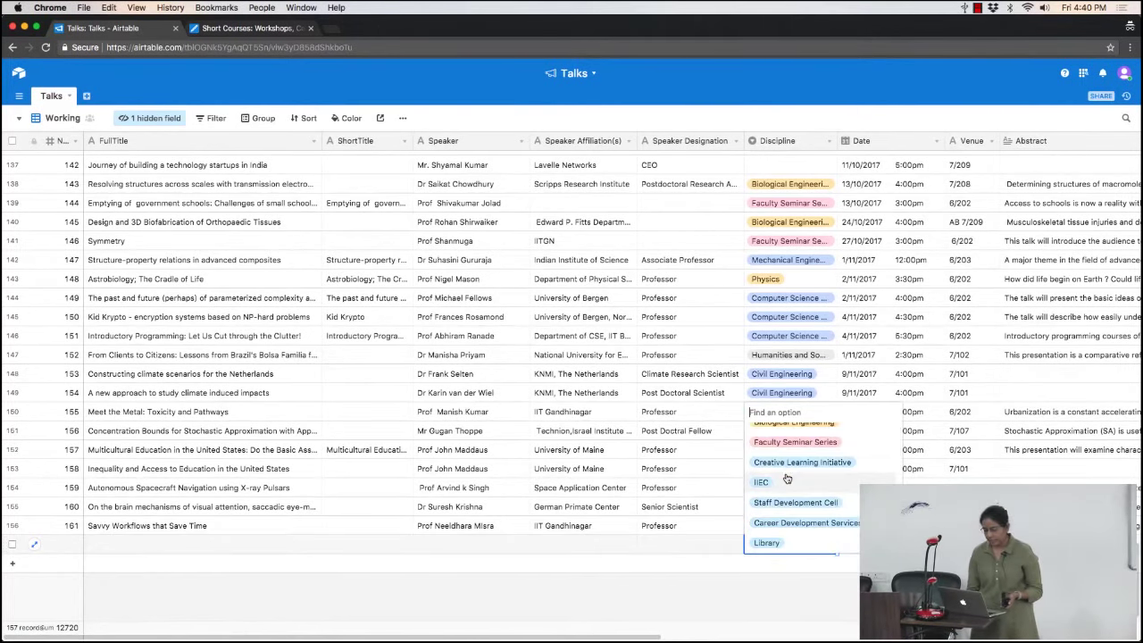
scroll(785, 477, down, 5)
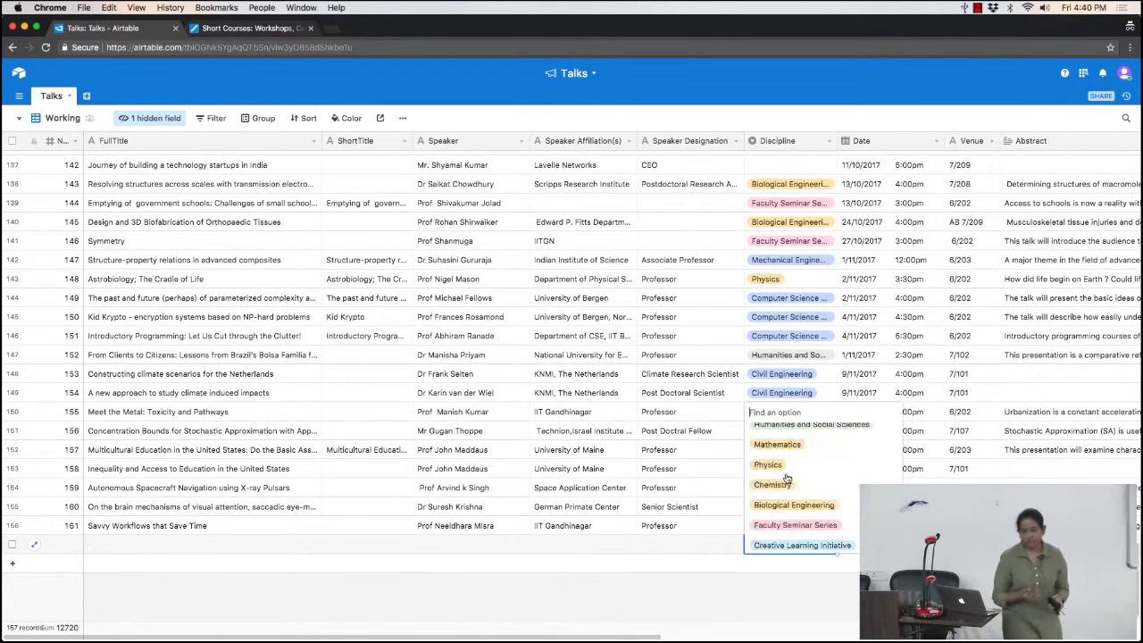
click(693, 565)
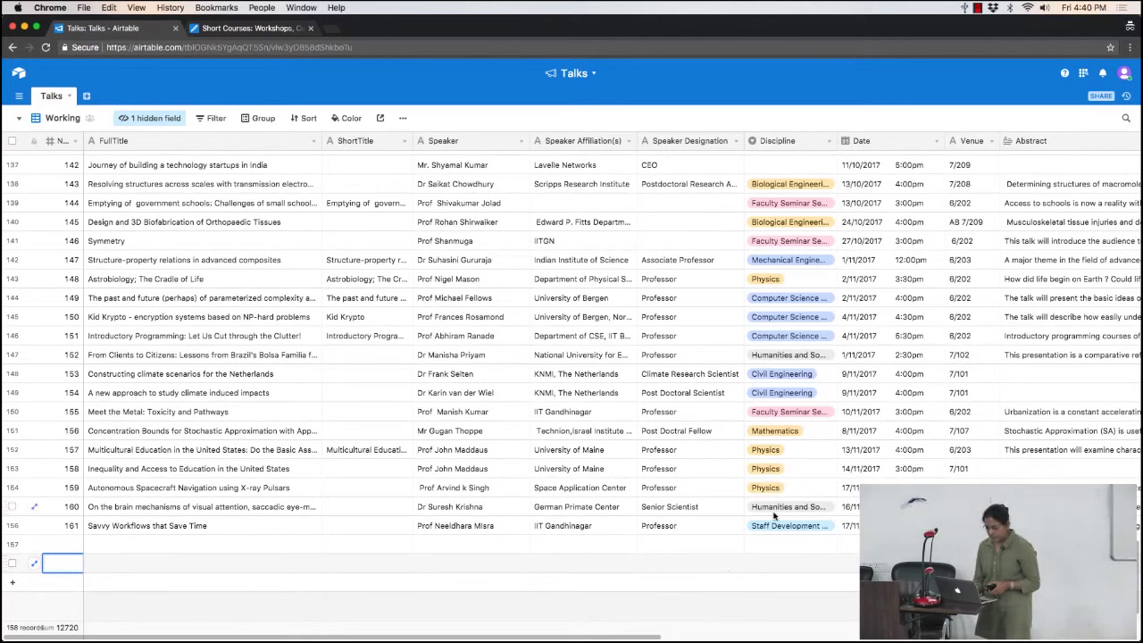
- Group the Working view's records by Discipline, ordered First-Last, and look through the resulting groups
click(259, 119)
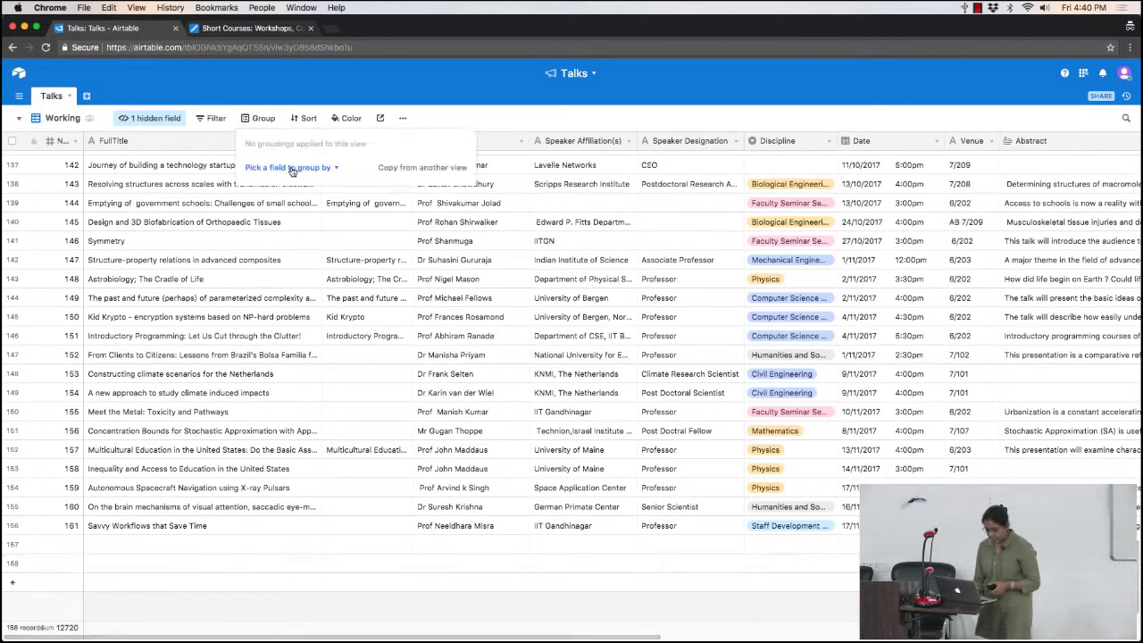
click(293, 168)
scroll(309, 265, down, 3)
click(302, 220)
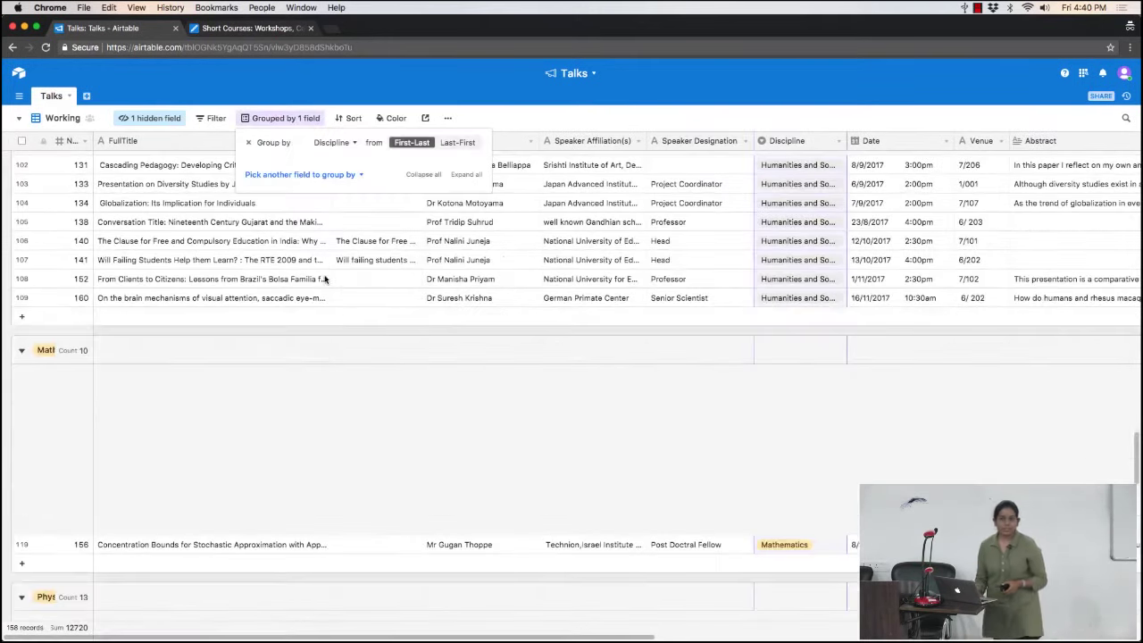
scroll(347, 330, down, 10)
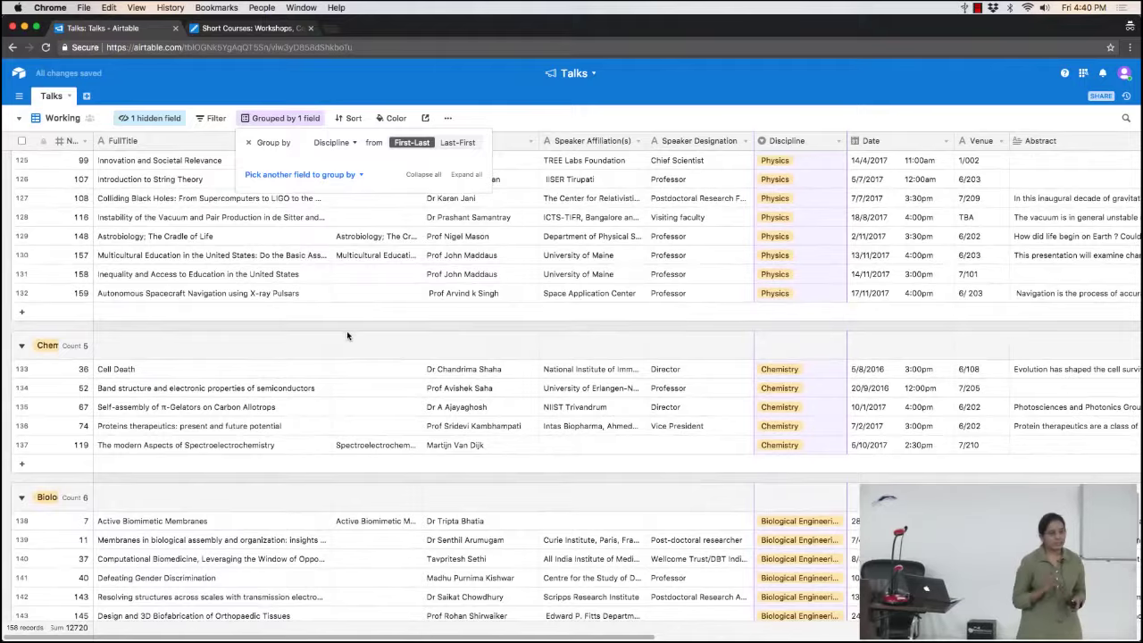
scroll(346, 335, up, 2)
scroll(347, 335, right, 1)
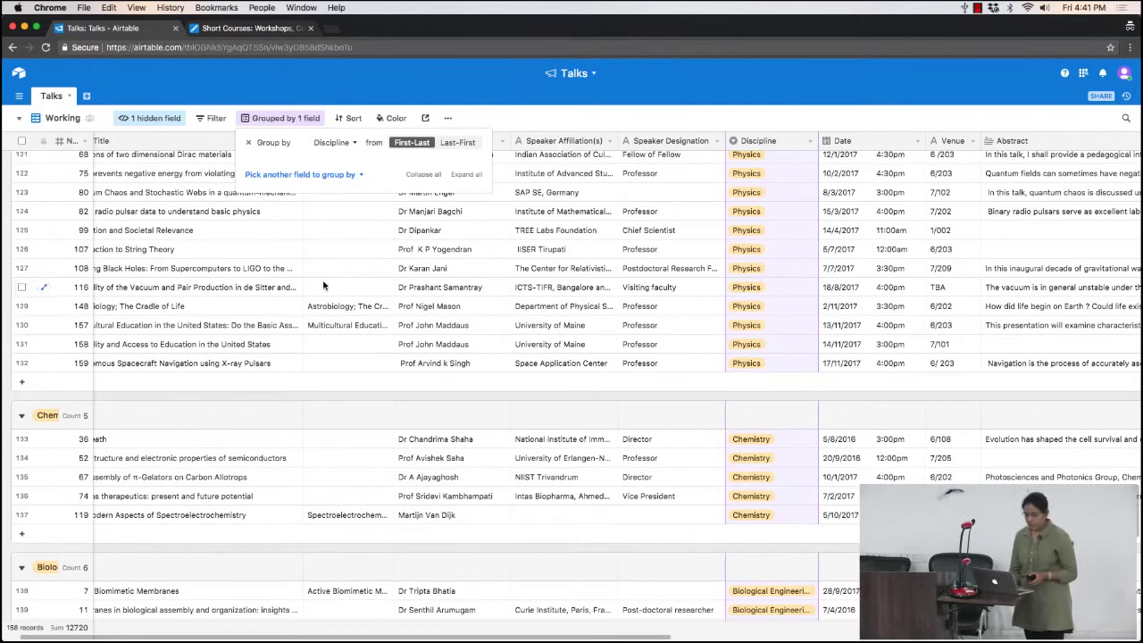
- Open the Public Display View of Talks and examine the filter conditions applied to it
click(57, 122)
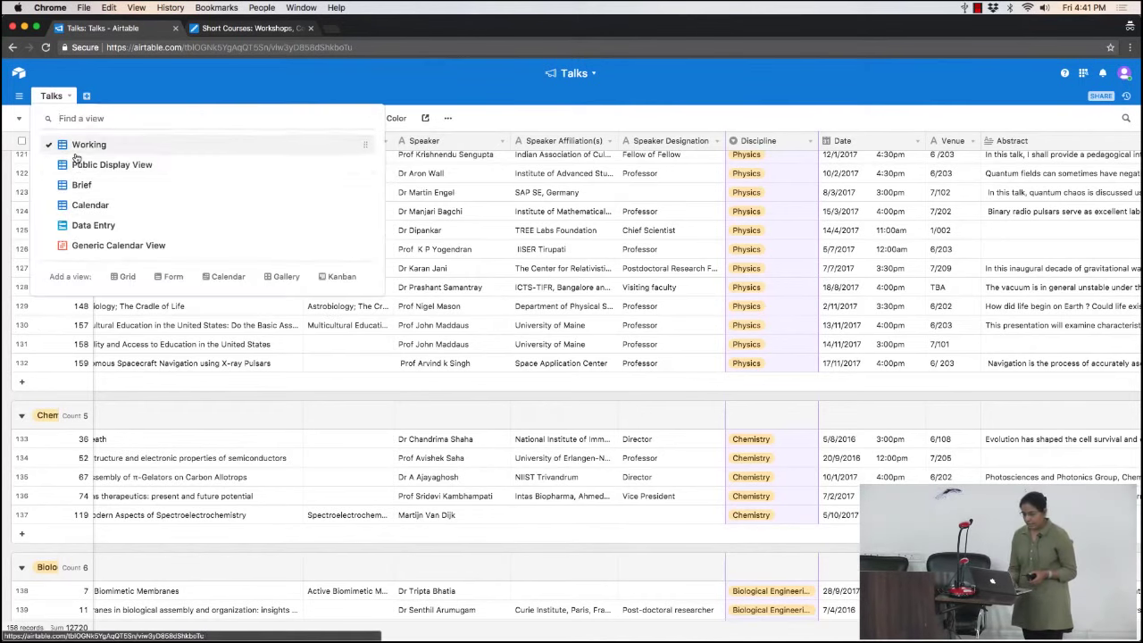
click(73, 167)
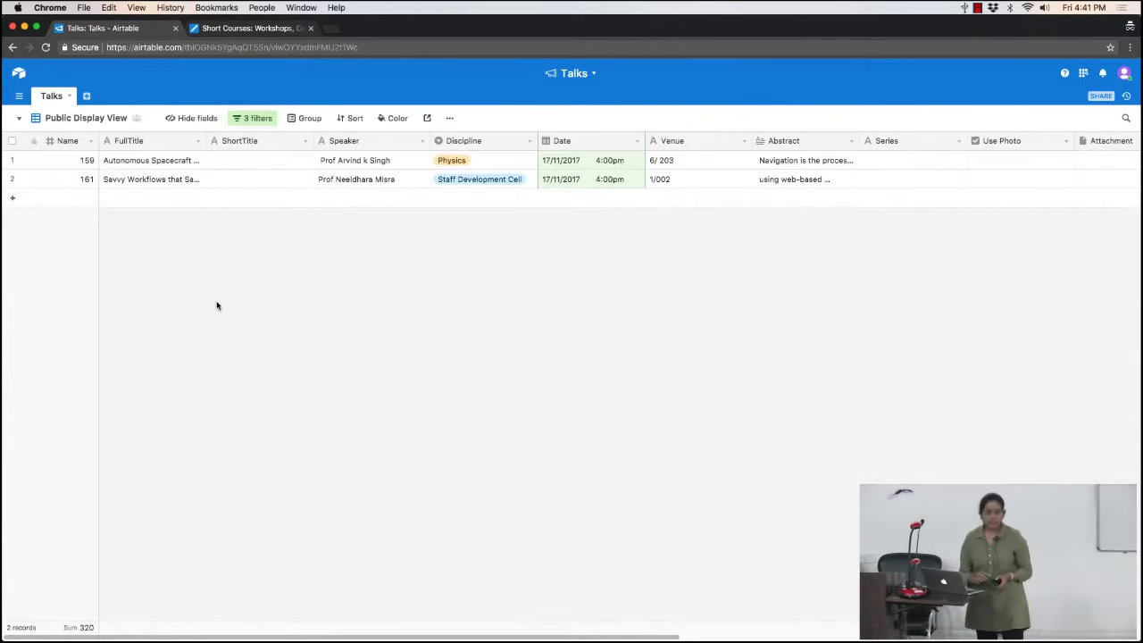
click(255, 118)
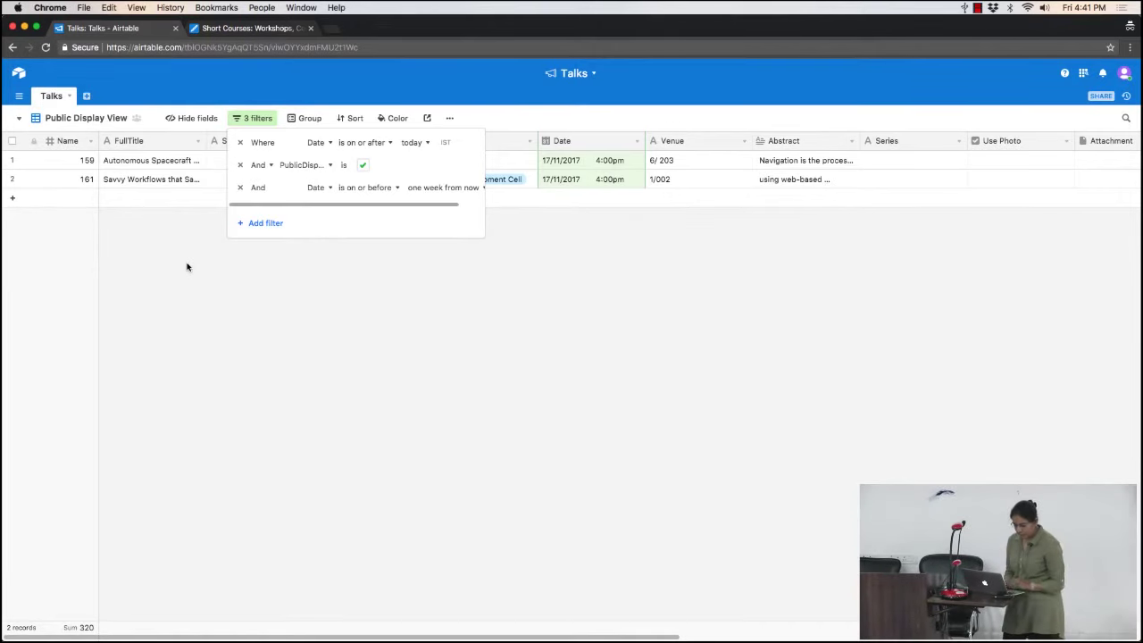
- Add a new grid view to the Talks table and keep its default name
click(20, 120)
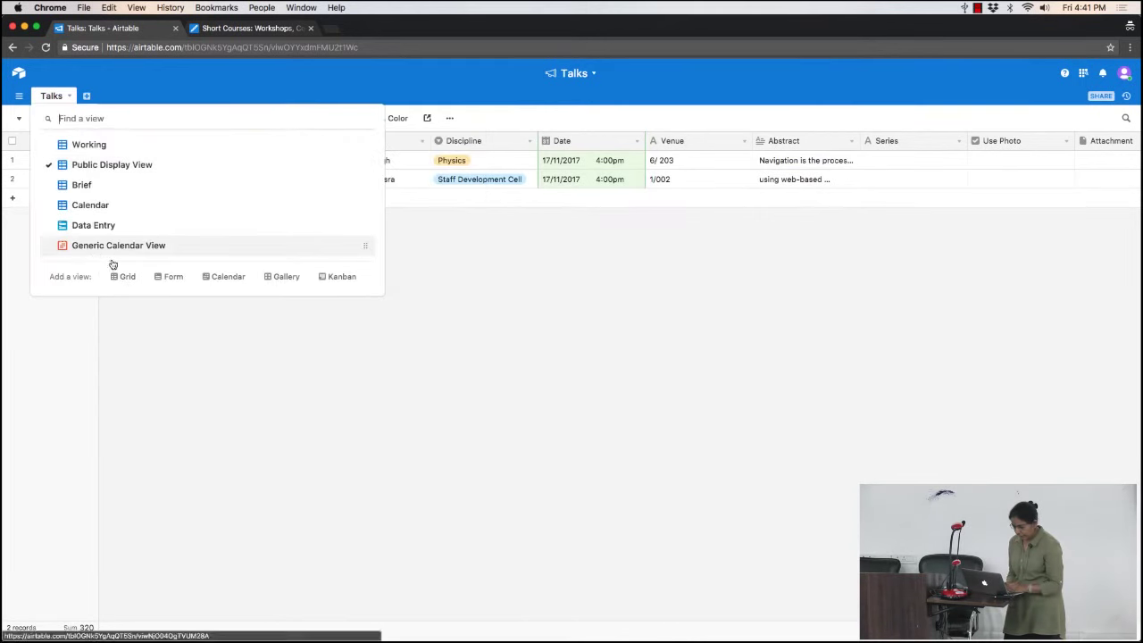
click(124, 276)
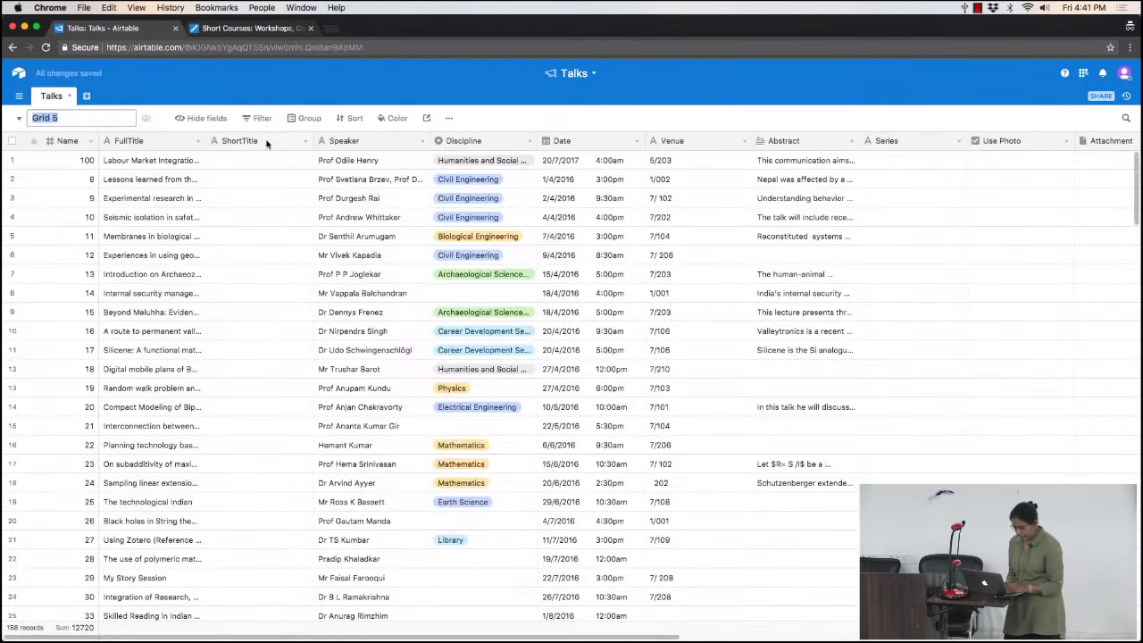
click(222, 123)
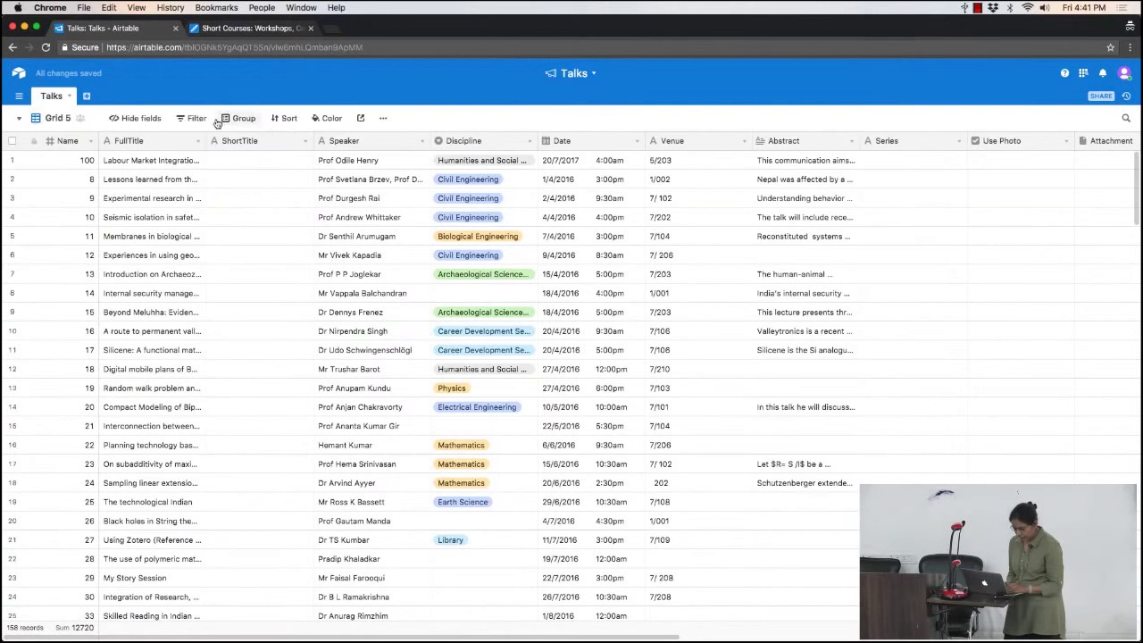
- Hide every optional field of the new grid view except FullTitle, Speaker and Discipline
click(131, 121)
click(118, 183)
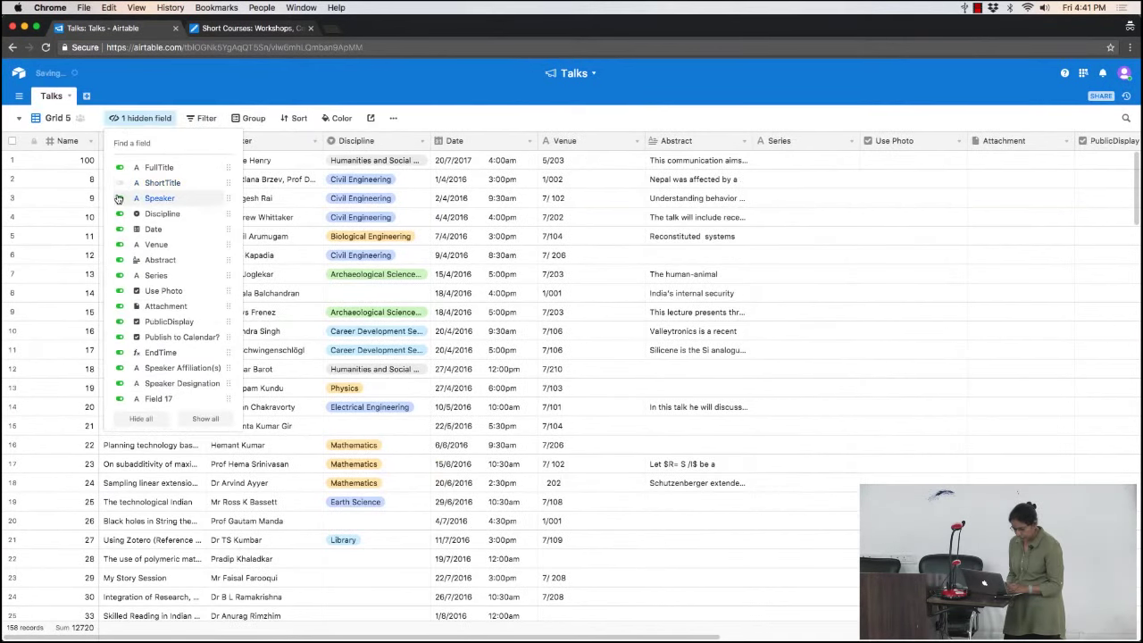
click(119, 198)
click(119, 211)
click(119, 198)
click(119, 214)
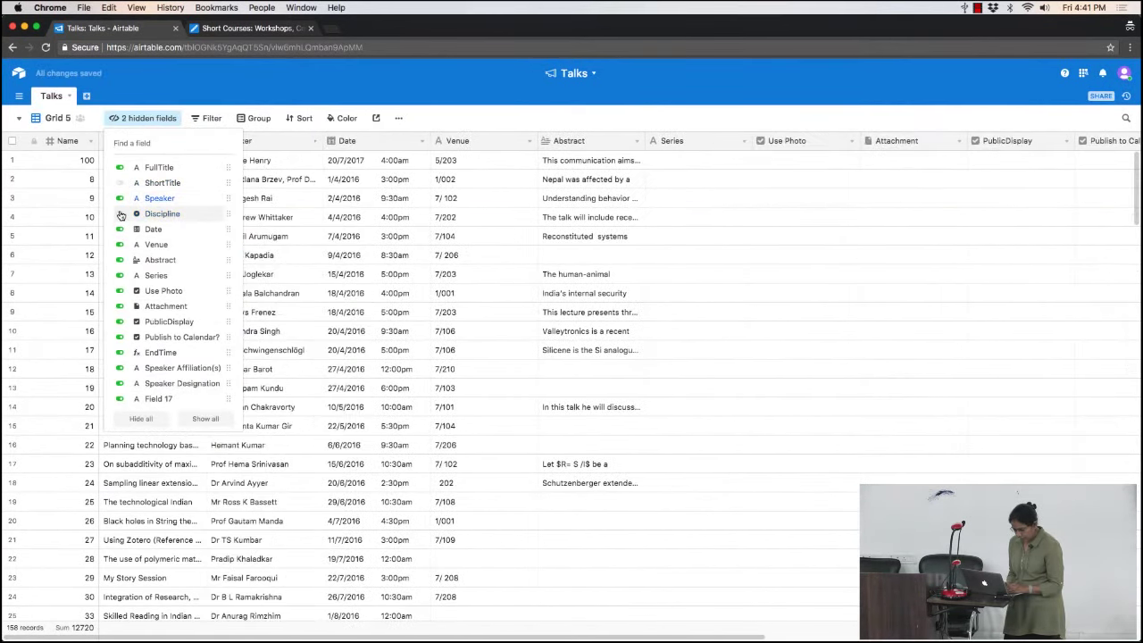
click(119, 229)
click(119, 243)
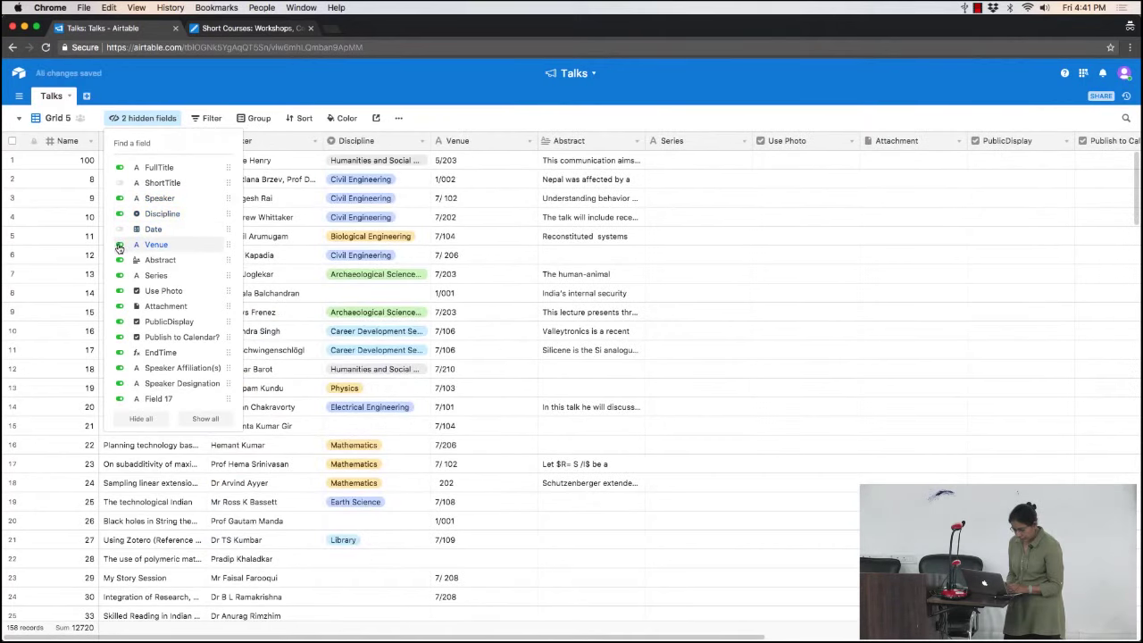
click(118, 259)
click(119, 275)
click(118, 290)
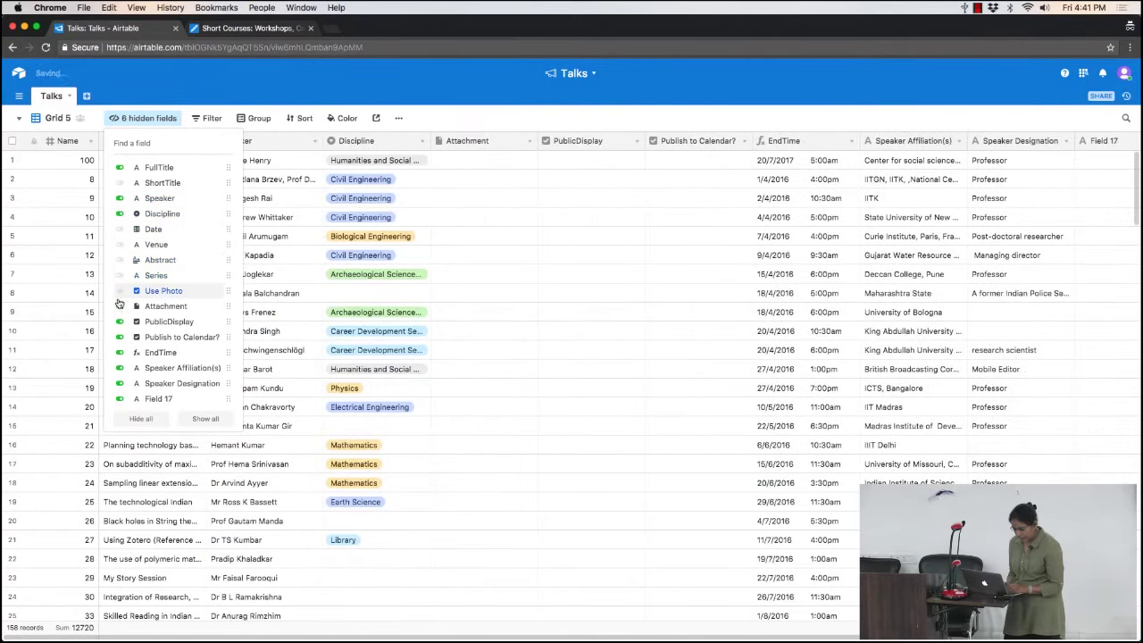
click(118, 305)
click(119, 321)
click(118, 337)
click(118, 351)
click(119, 368)
click(118, 383)
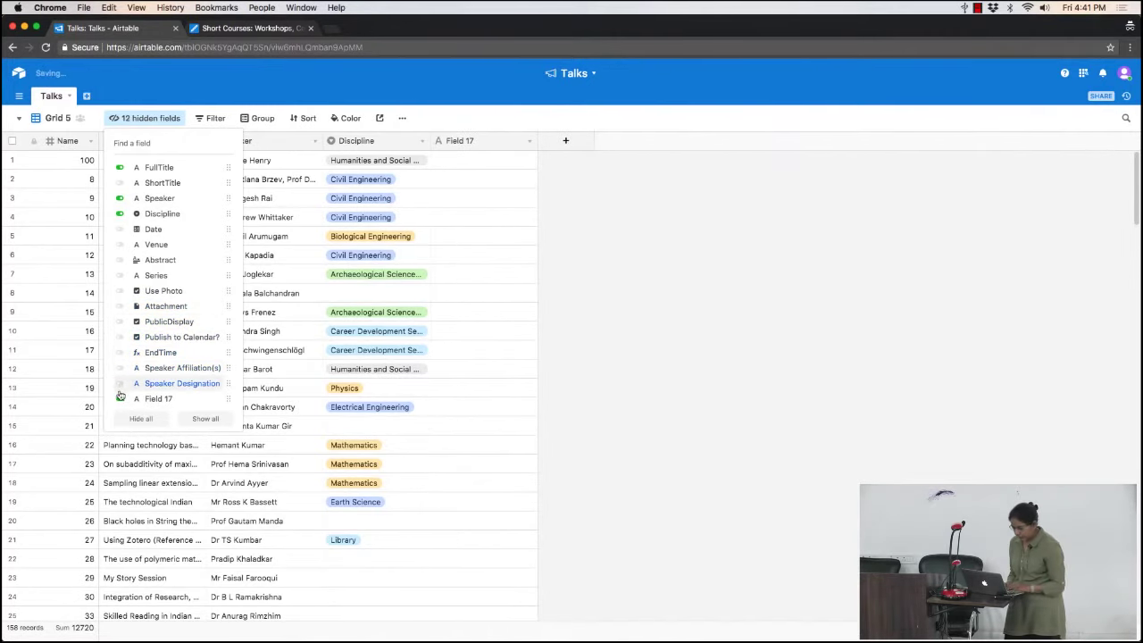
click(119, 398)
click(474, 283)
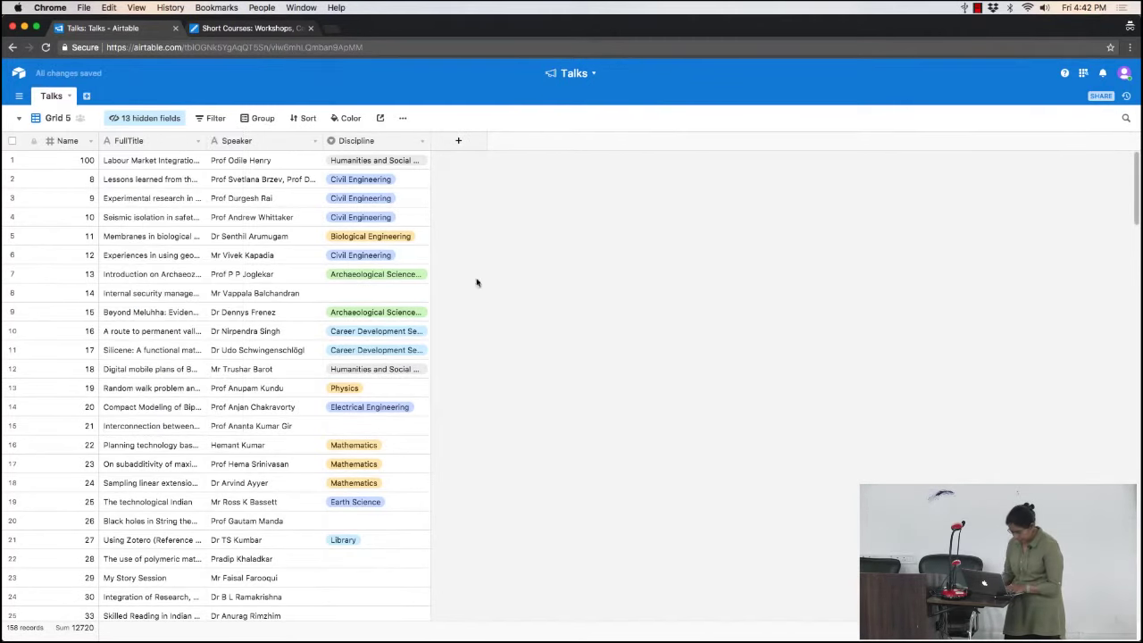
- Rename the new grid view as Summary
click(402, 118)
click(413, 136)
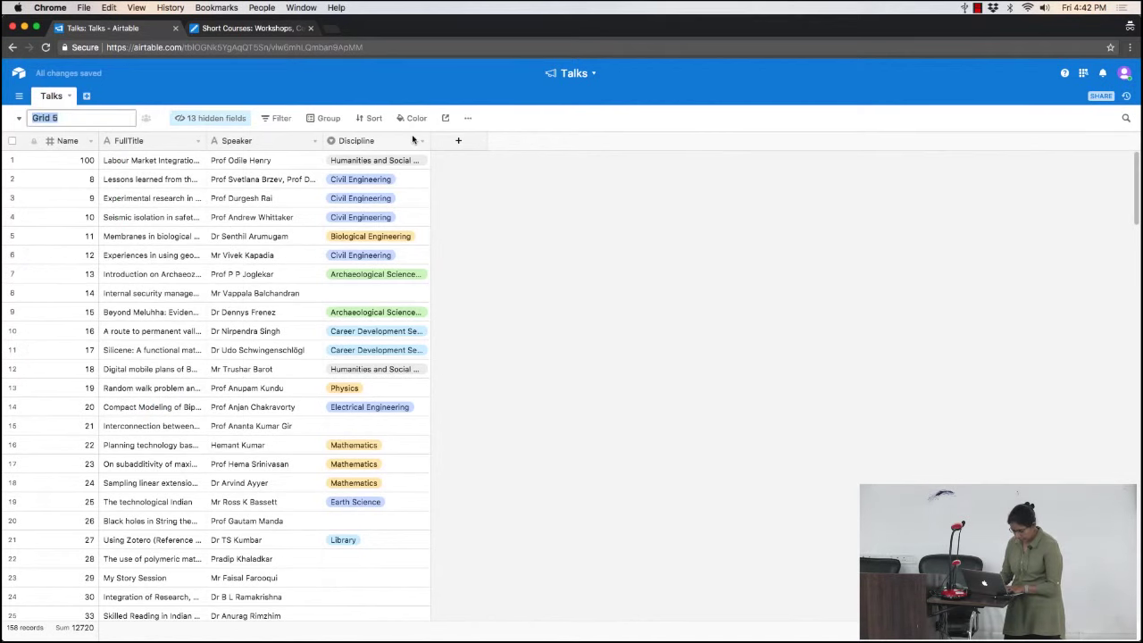
text(Brief)
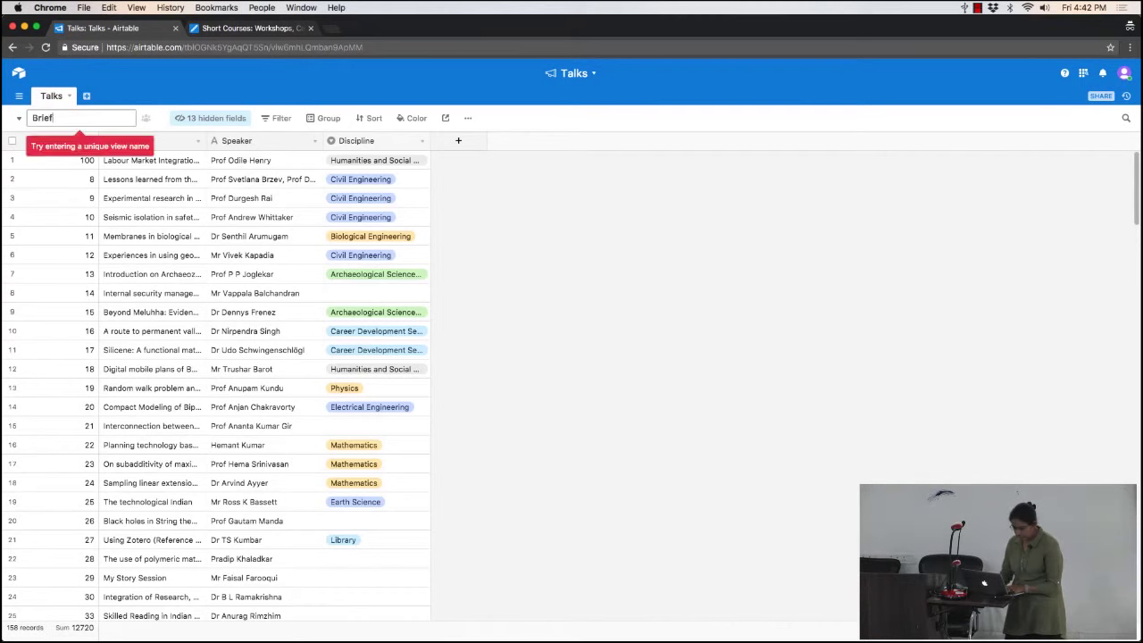
text(ing)
key(super+a)
text(Summary)
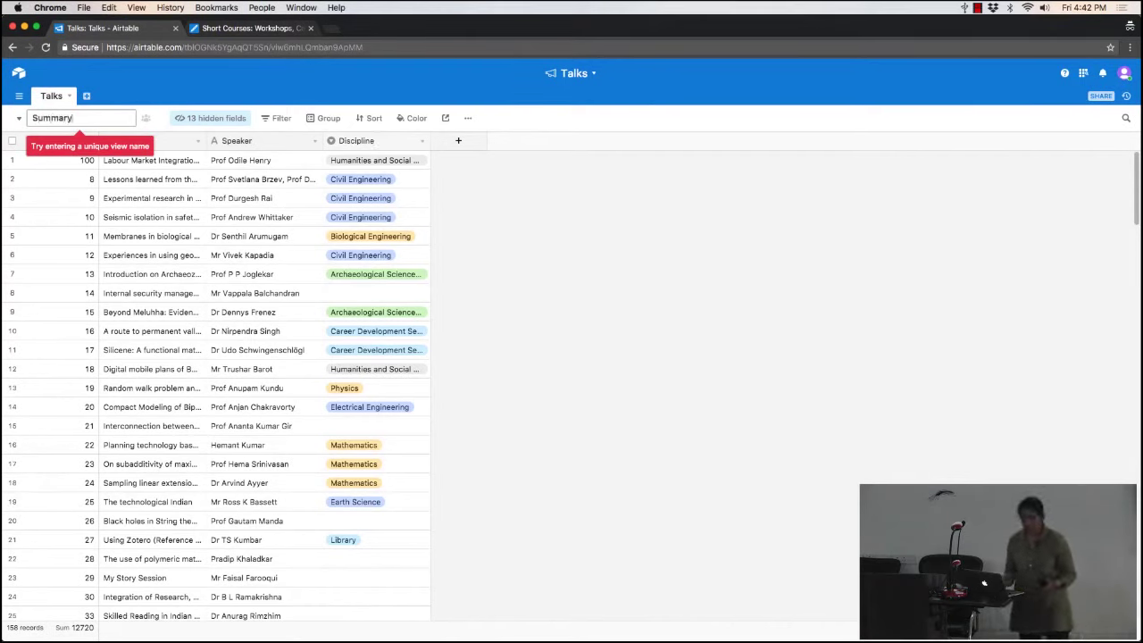
key(Return)
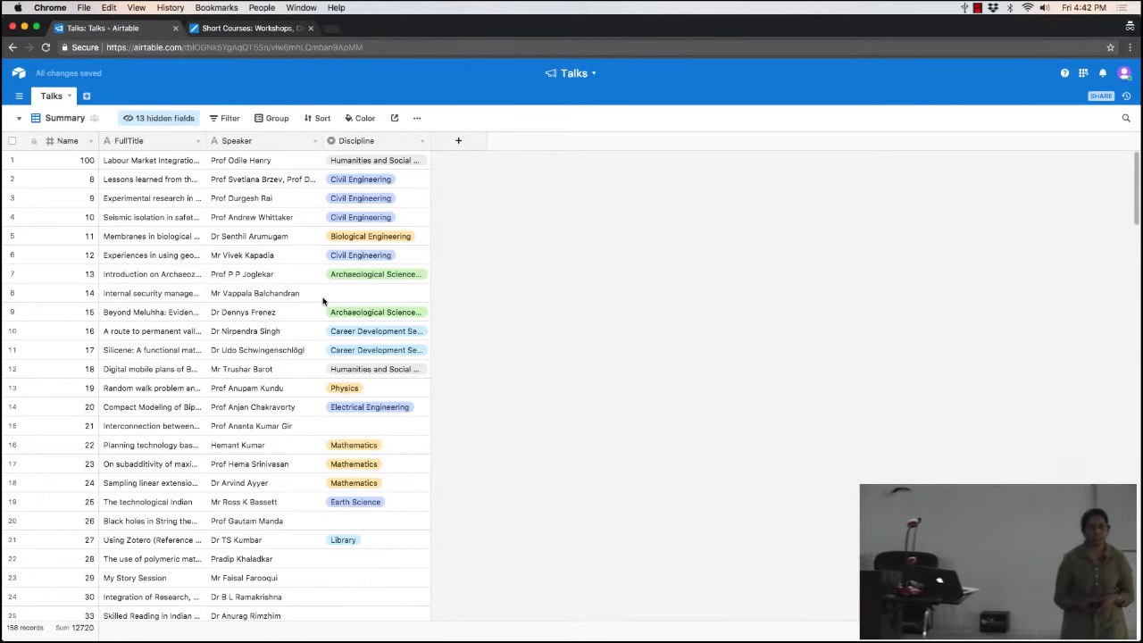
scroll(323, 301, down, 10)
scroll(323, 301, up, 10)
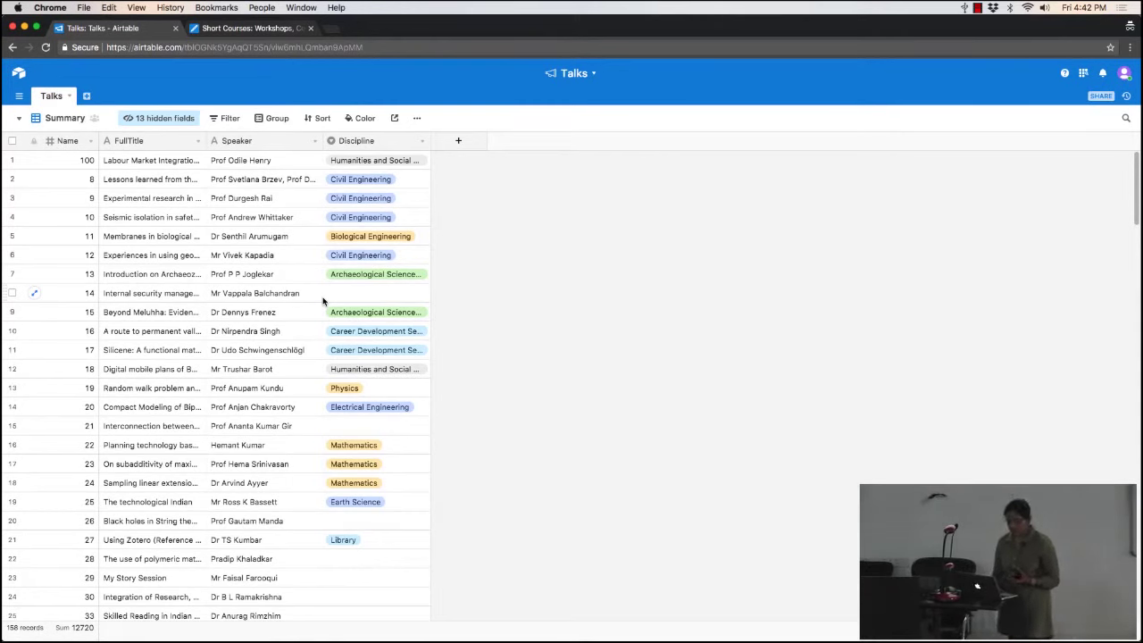
- Open the Public Display View of Talks and review its filter conditions and the PublicDisplay and Publish to Calendar? columns
click(36, 117)
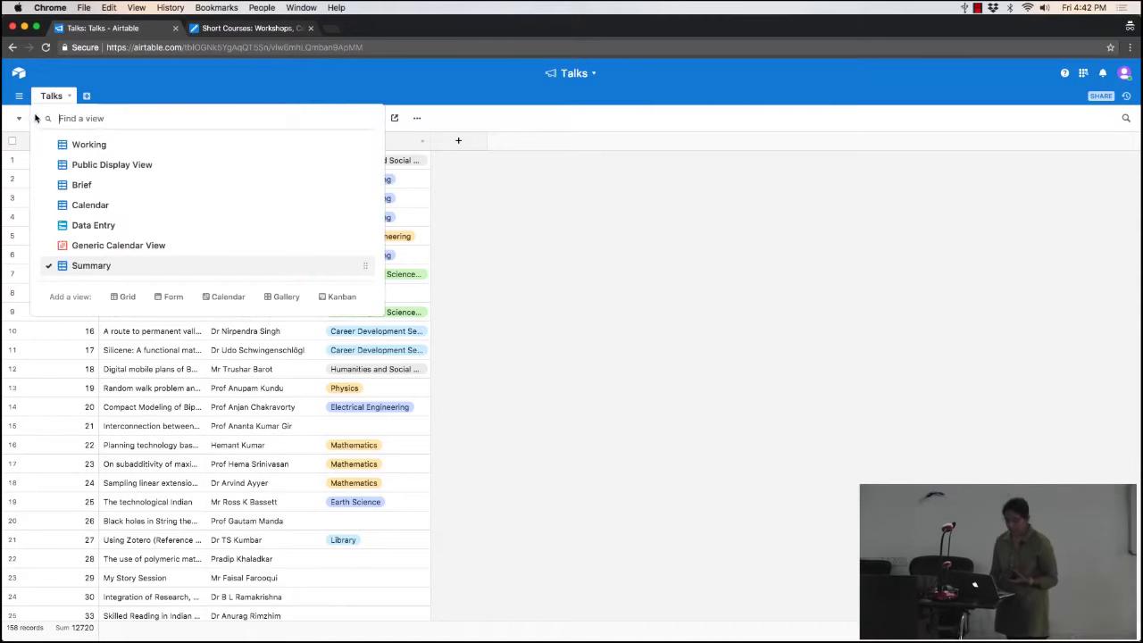
click(103, 168)
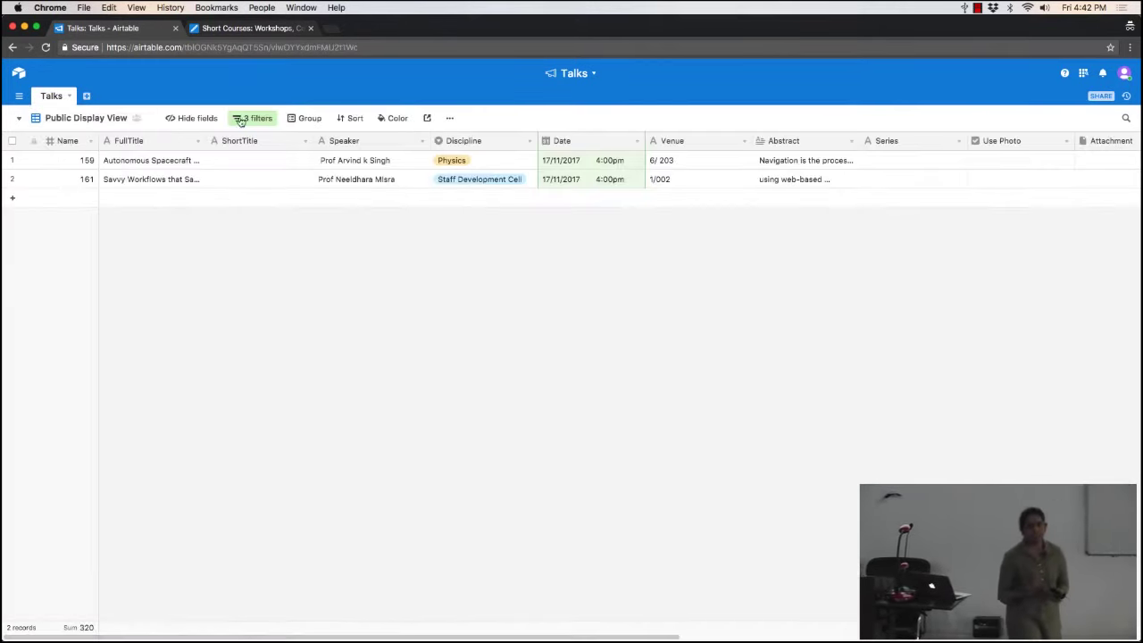
click(254, 123)
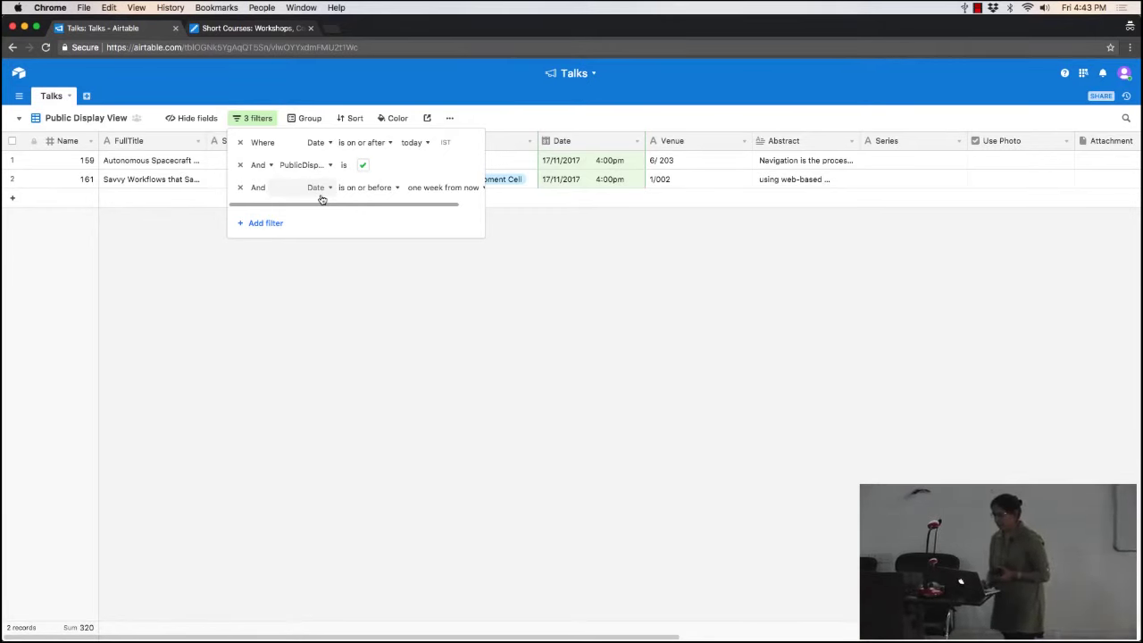
click(431, 322)
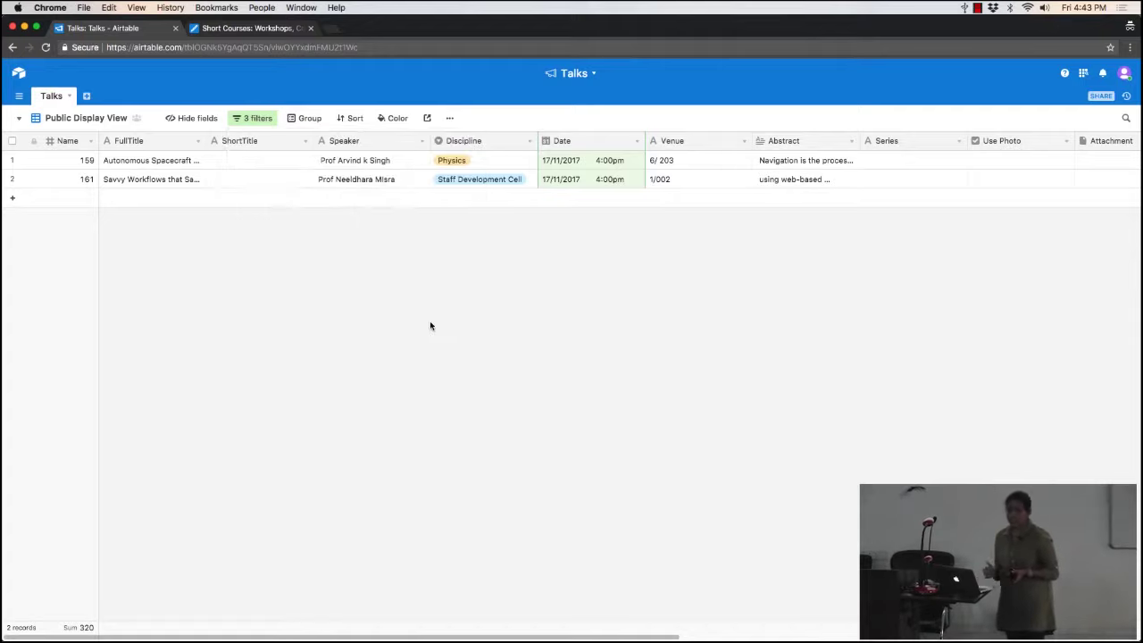
scroll(429, 320, right, 10)
scroll(429, 321, right, 2)
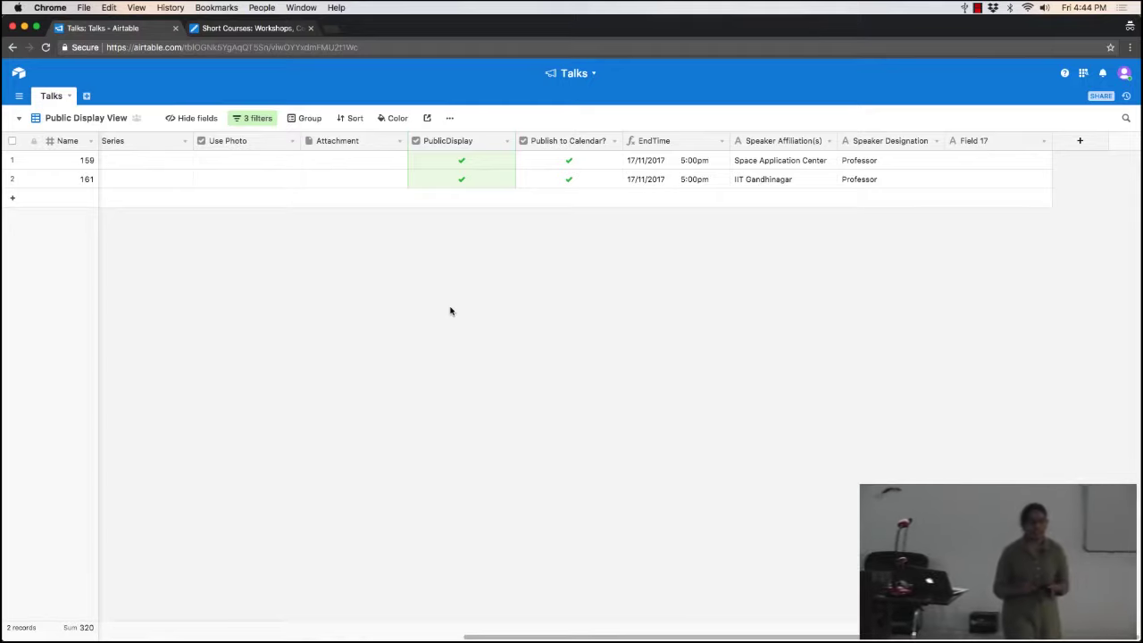
scroll(450, 311, left, 10)
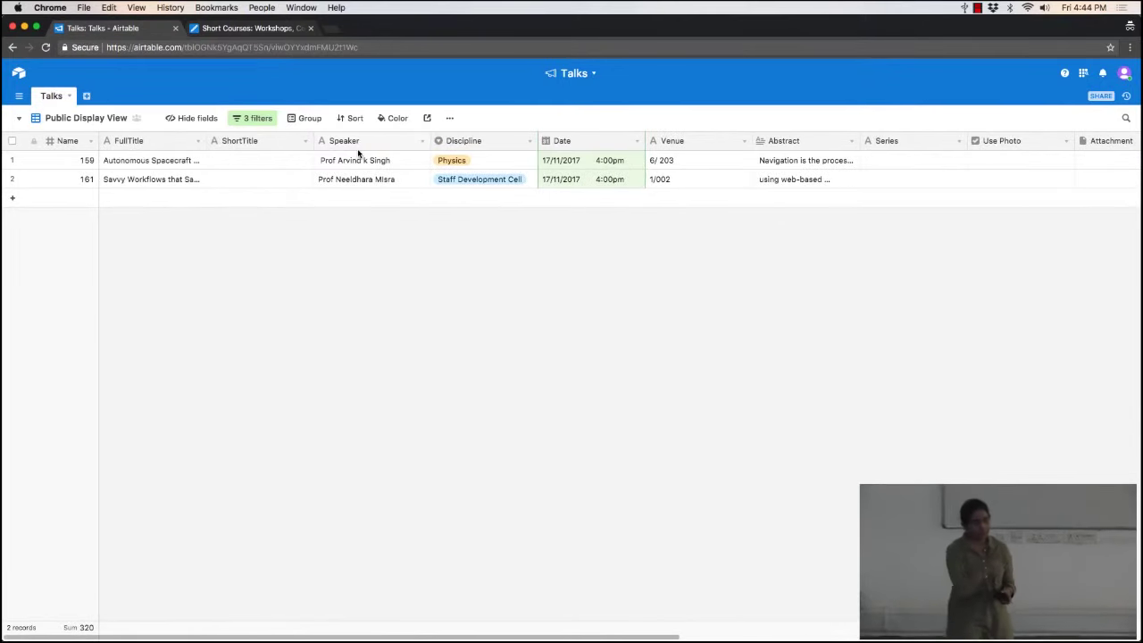
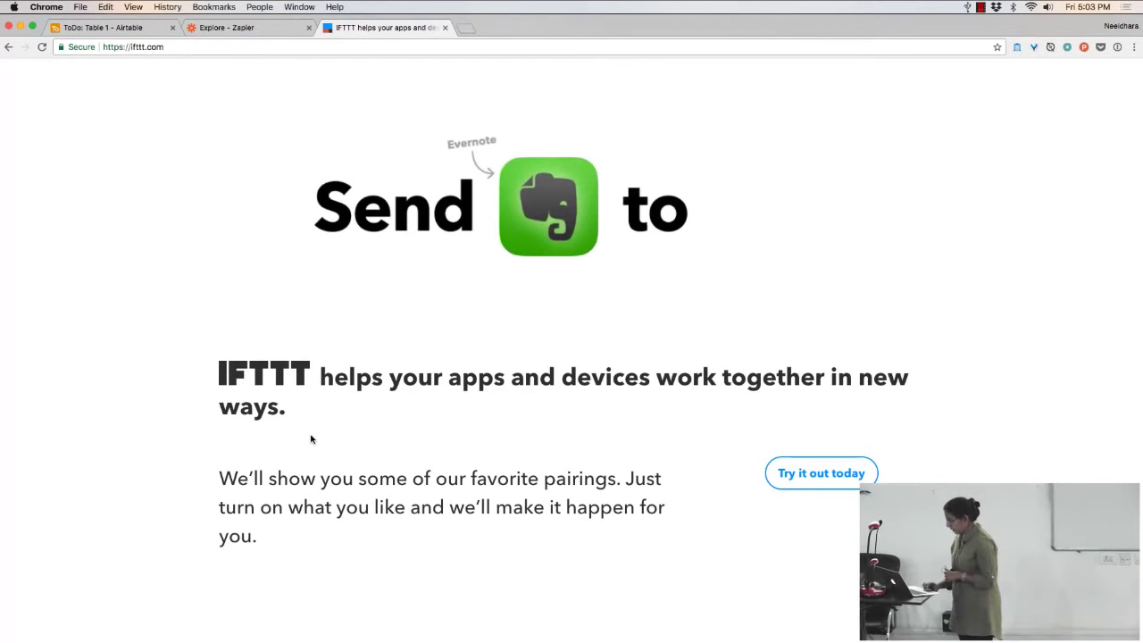
- Examine the IFTTT home page, covering its introduction and the example automations between apps and devices
scroll(311, 439, down, 3)
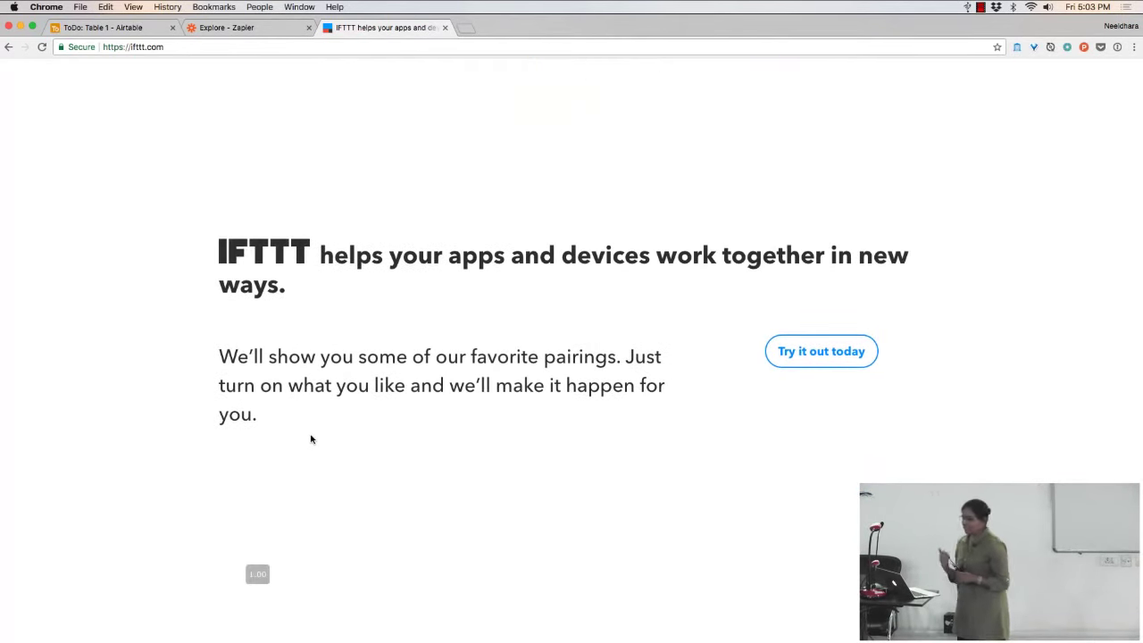
scroll(310, 438, down, 5)
scroll(311, 439, up, 1)
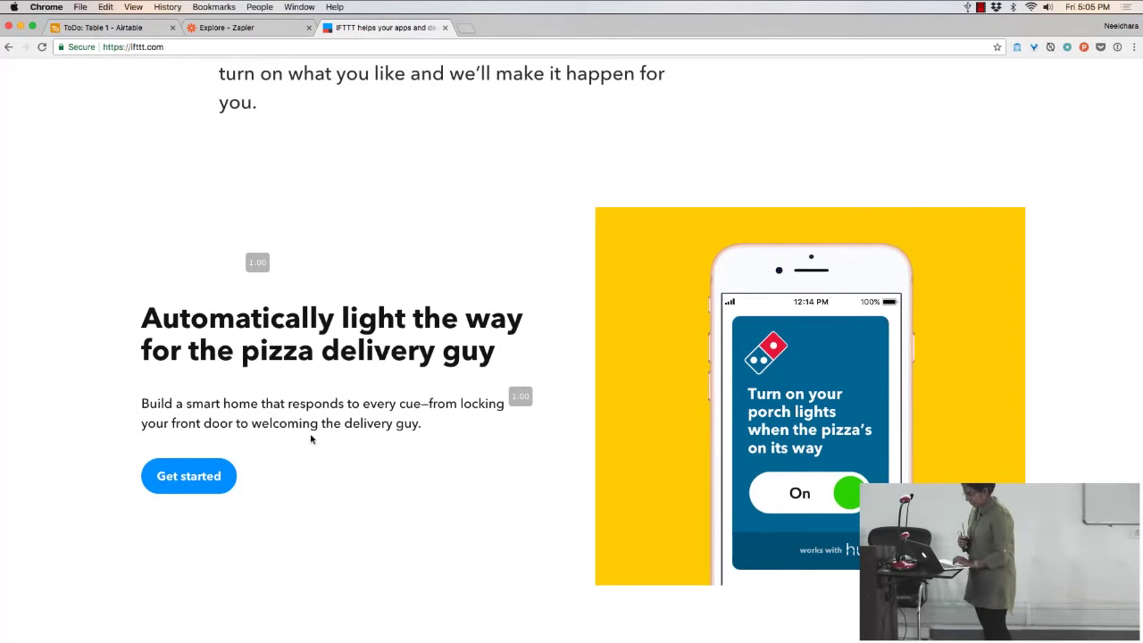
scroll(310, 438, down, 5)
scroll(311, 438, down, 4)
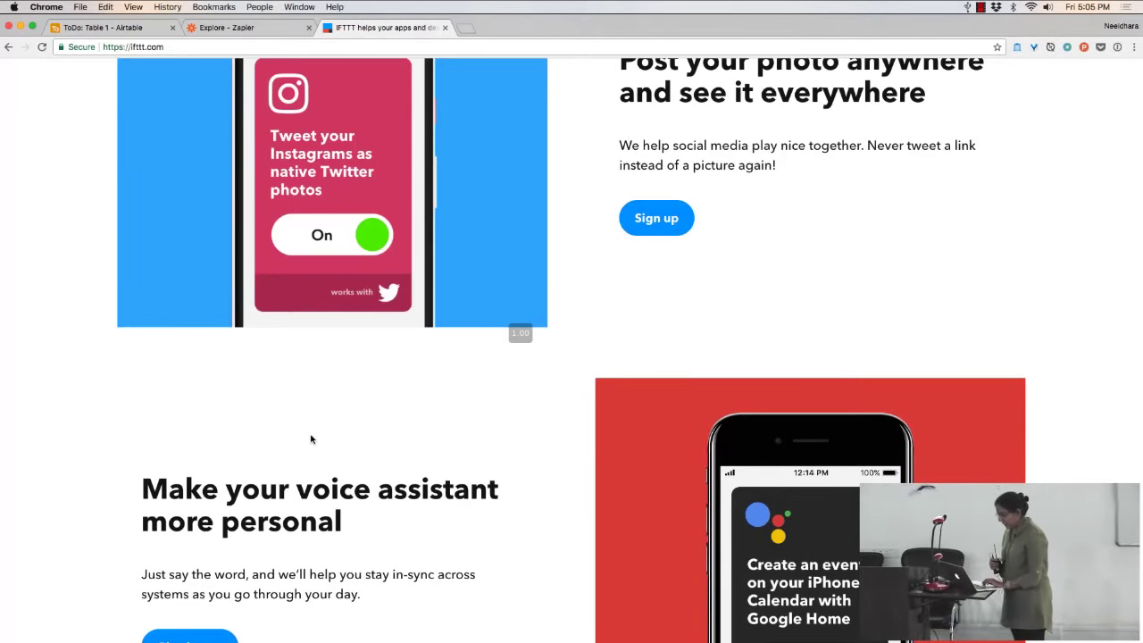
scroll(311, 438, down, 10)
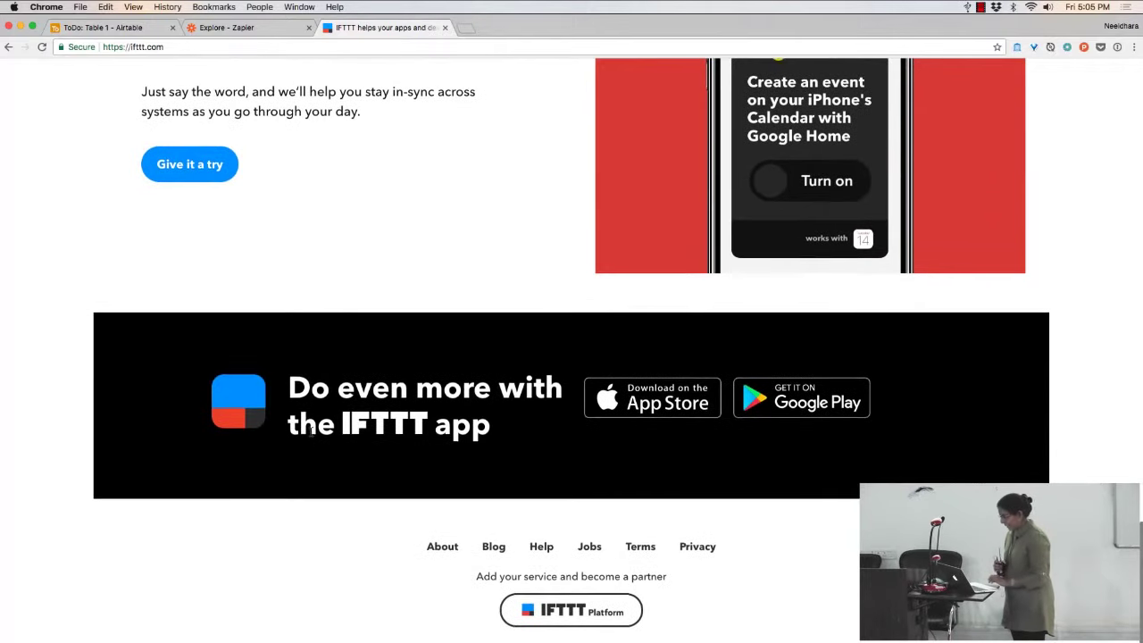
key(super+r)
scroll(310, 436, down, 1)
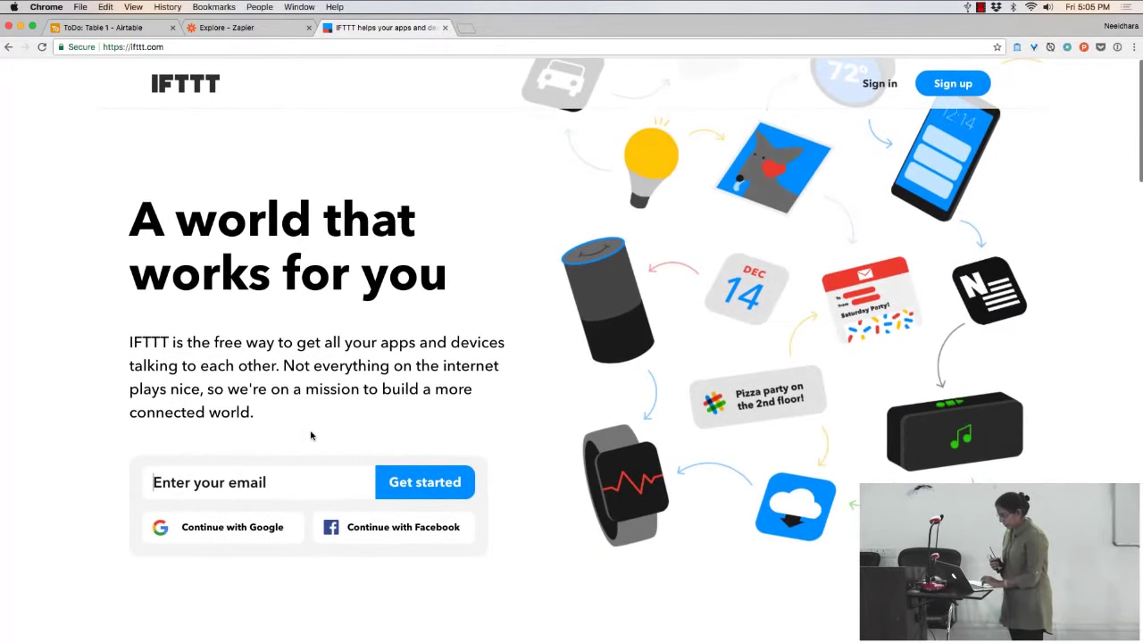
scroll(310, 436, down, 3)
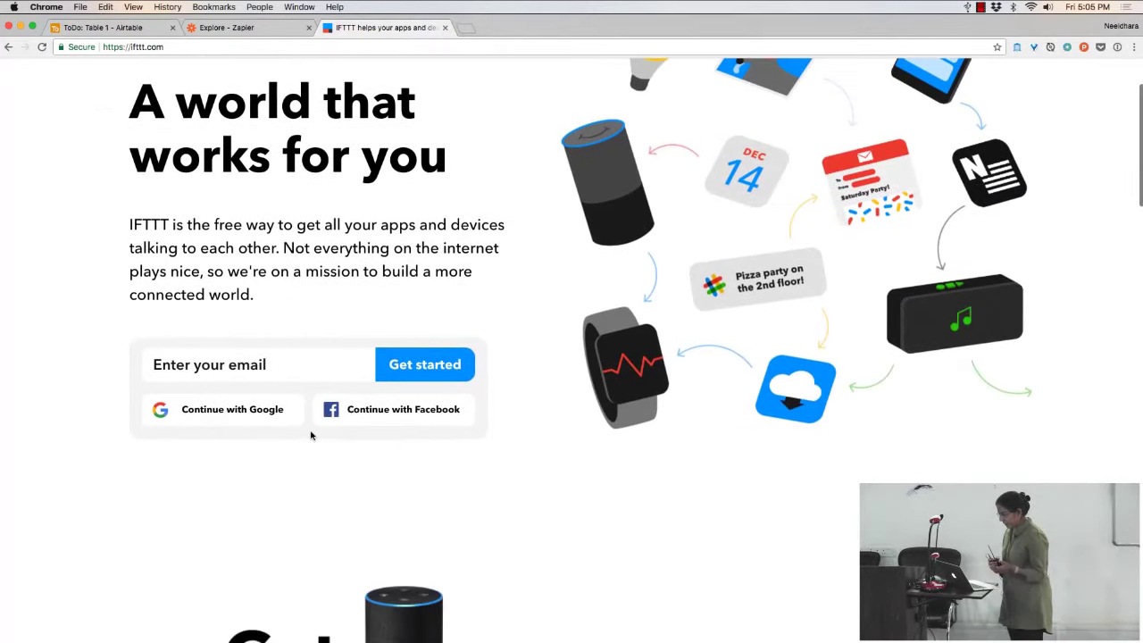
scroll(311, 435, up, 3)
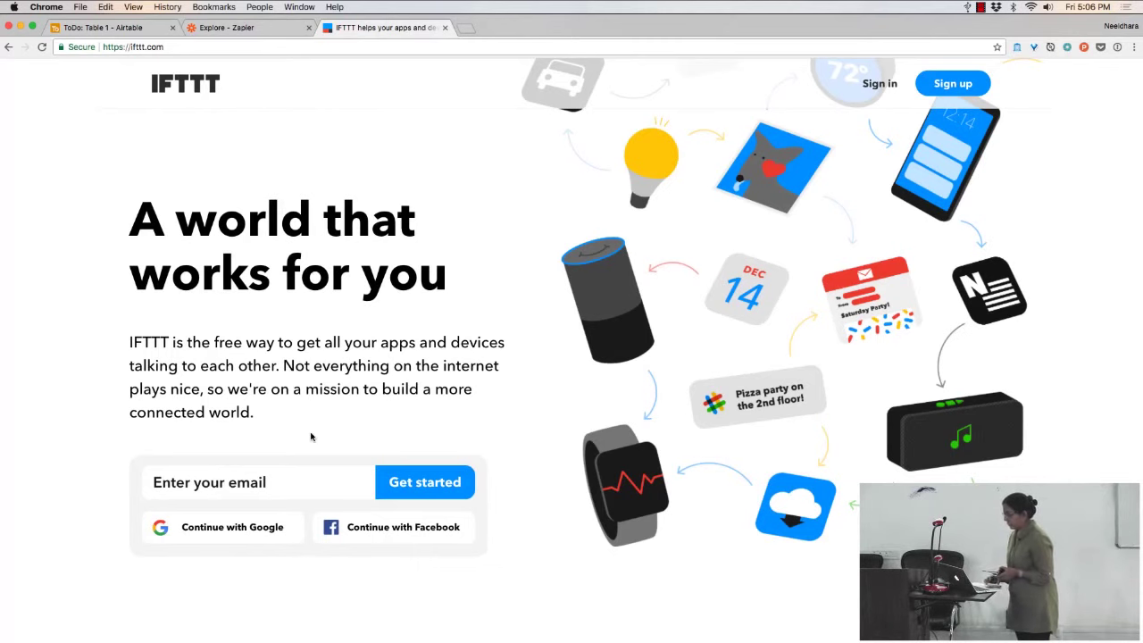
- Switch to Zapier's Explore page and look through the popular apps available for workflows
key(ctrl+shift+Tab)
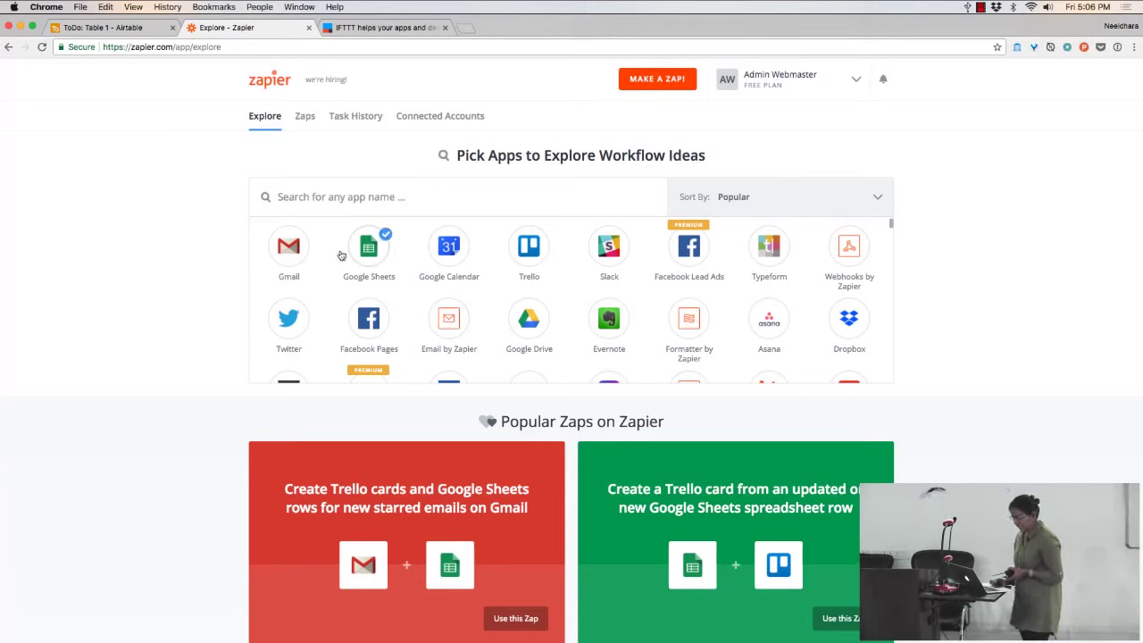
scroll(336, 264, down, 5)
scroll(348, 286, down, 5)
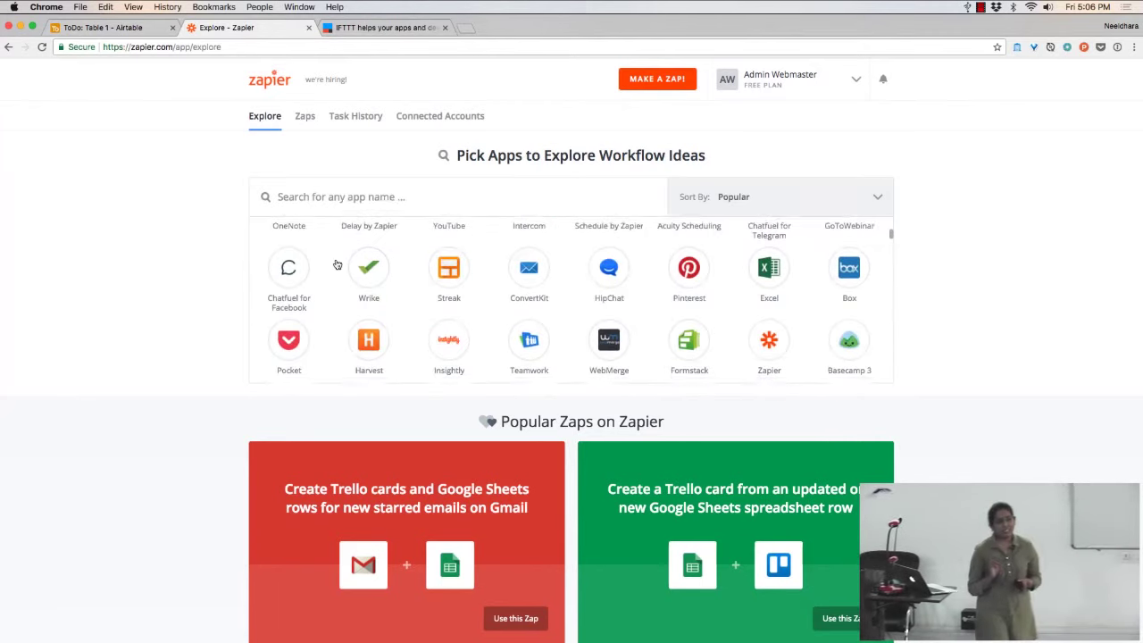
scroll(363, 339, up, 10)
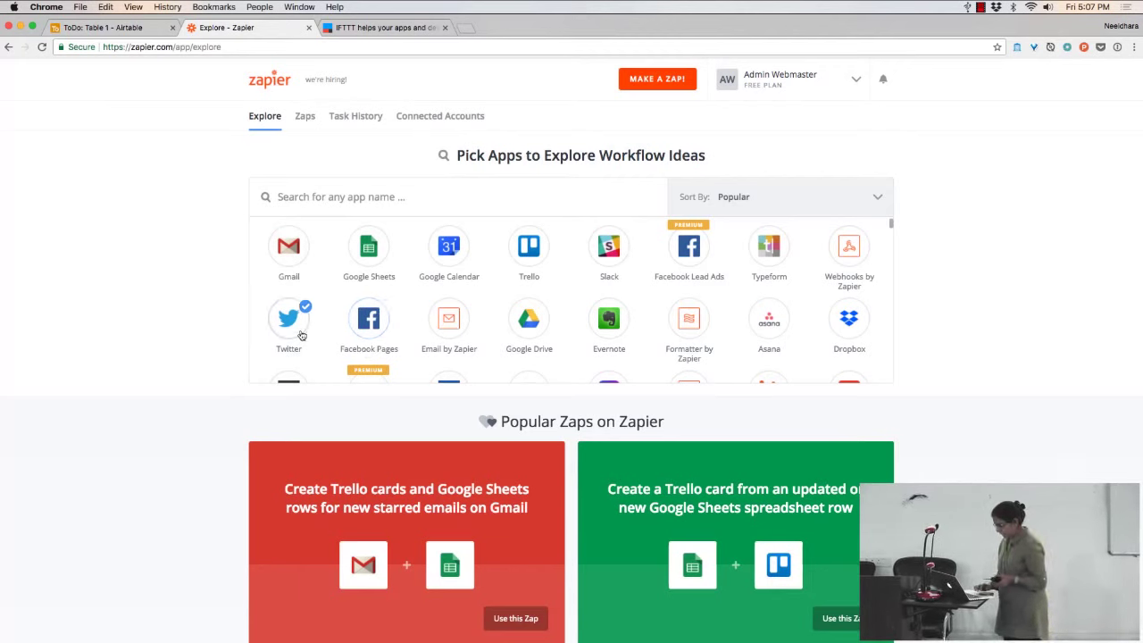
scroll(301, 335, down, 10)
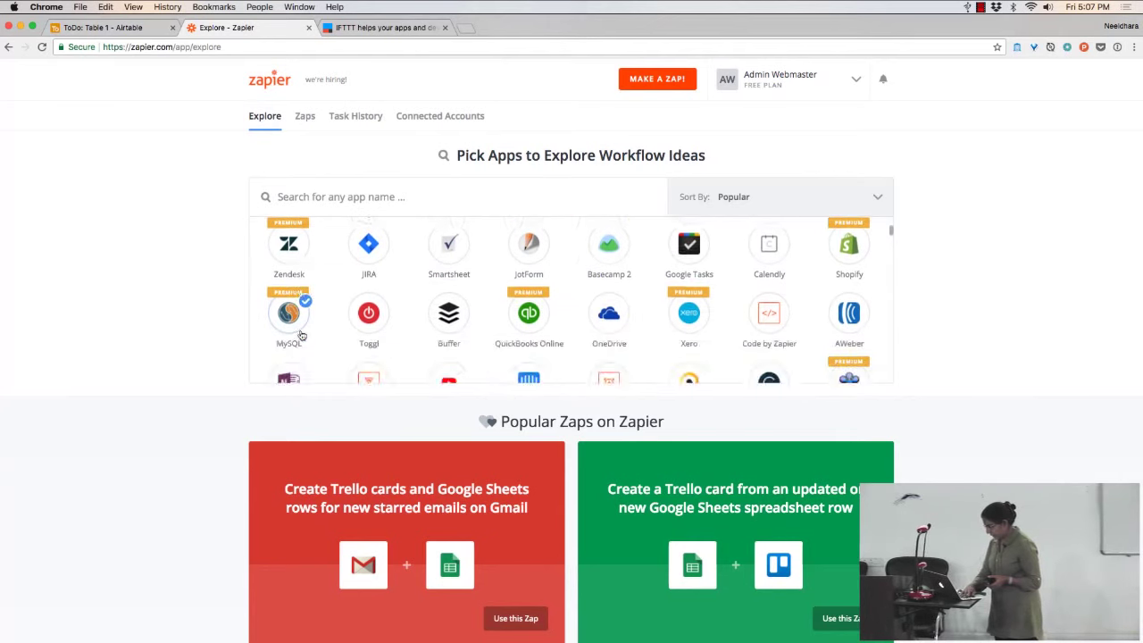
scroll(301, 335, down, 5)
- Check the Zapier account's monthly task and Zap usage on the free plan, and close the overview
key(alt+Tab)
key(alt+Tab)
key(alt+shift+Tab)
key(alt+shift+Tab)
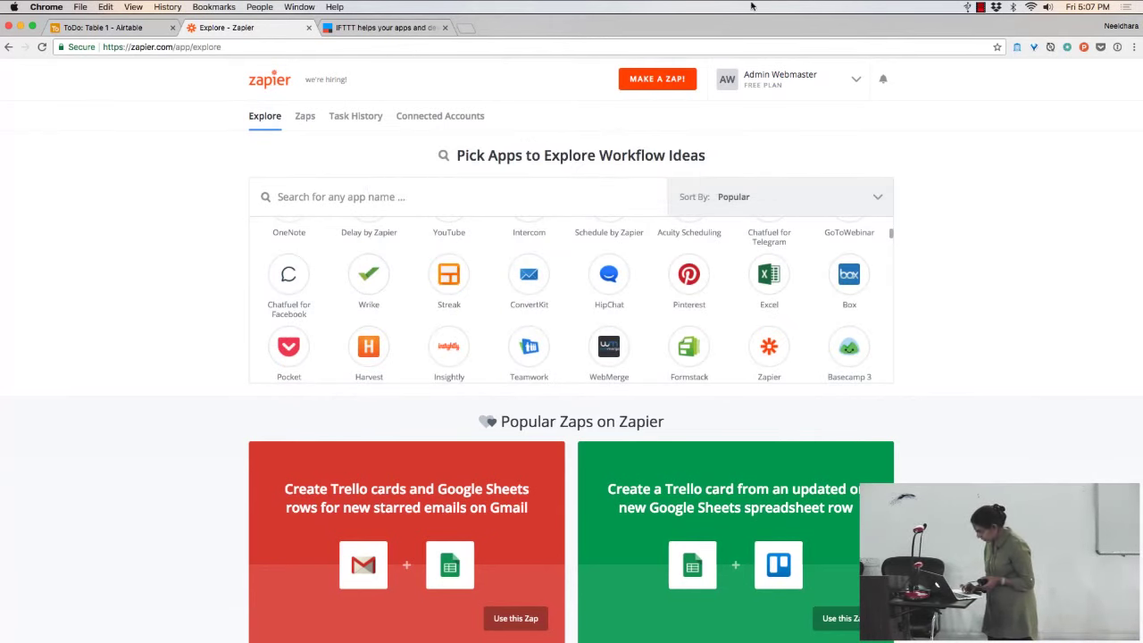
click(779, 78)
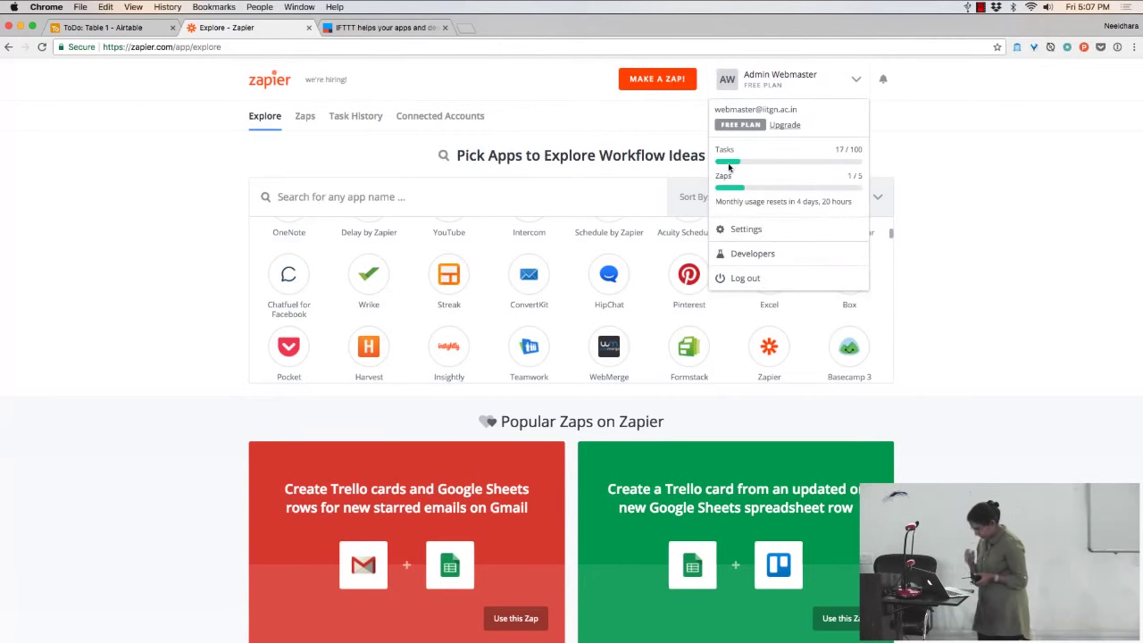
click(549, 161)
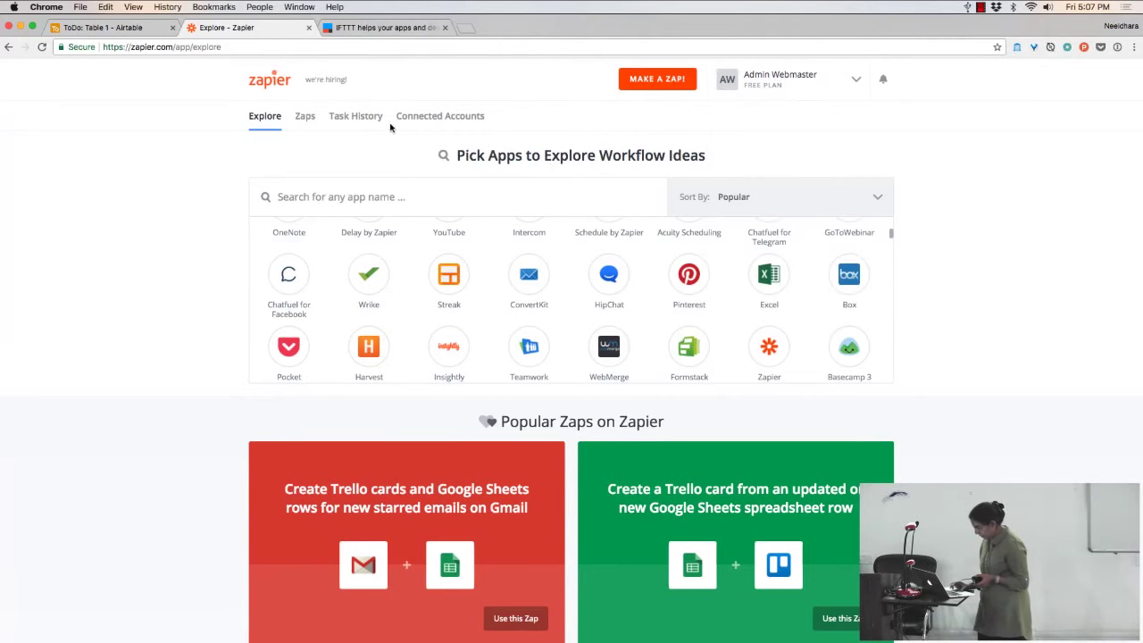
- Open the Airtable to Calendar Zap and expand its New Record in View trigger and Create Detailed Event action
click(308, 118)
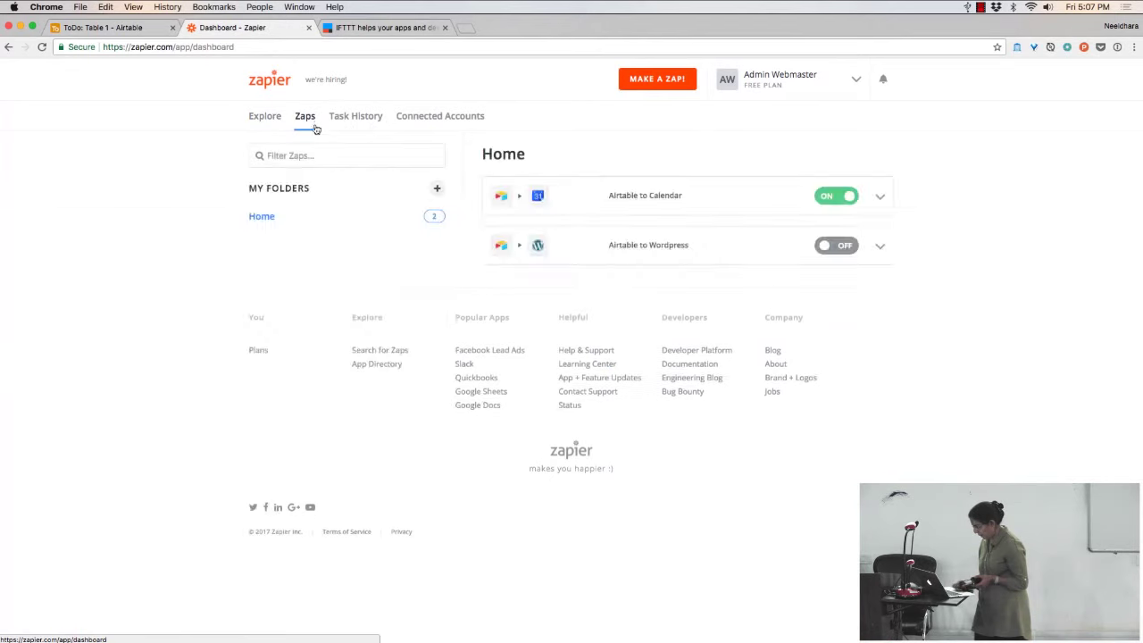
click(625, 210)
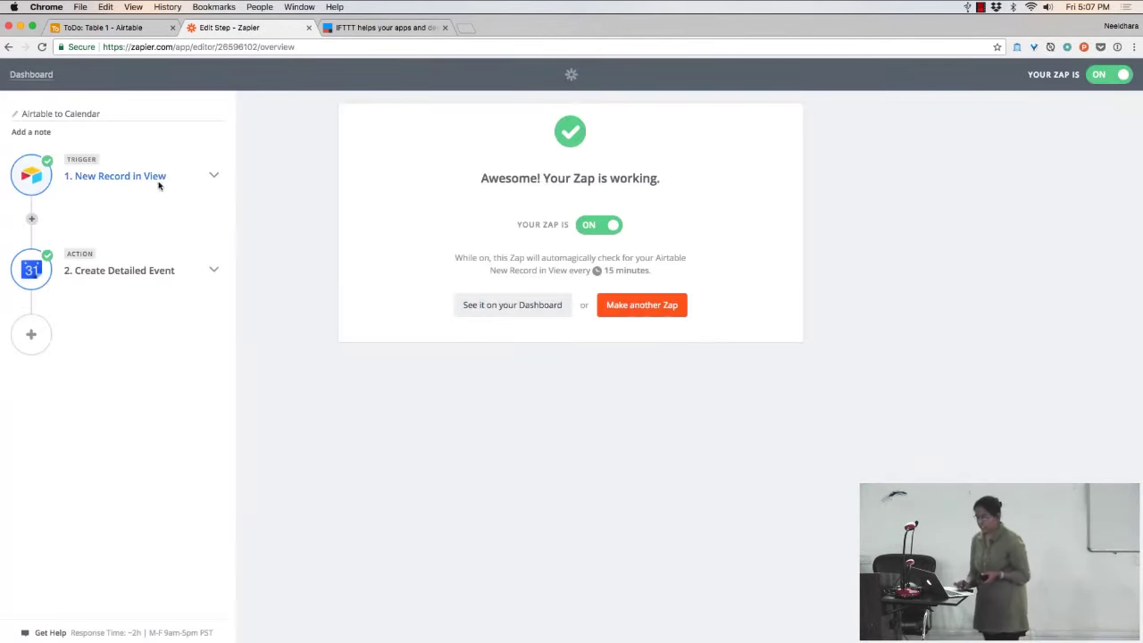
click(215, 176)
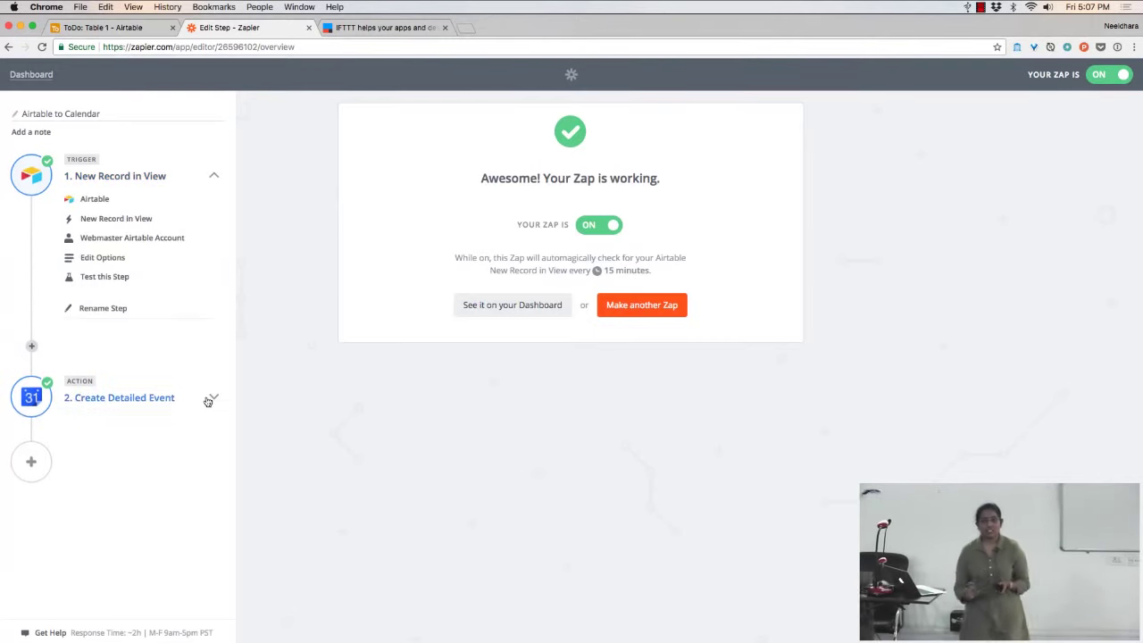
click(214, 393)
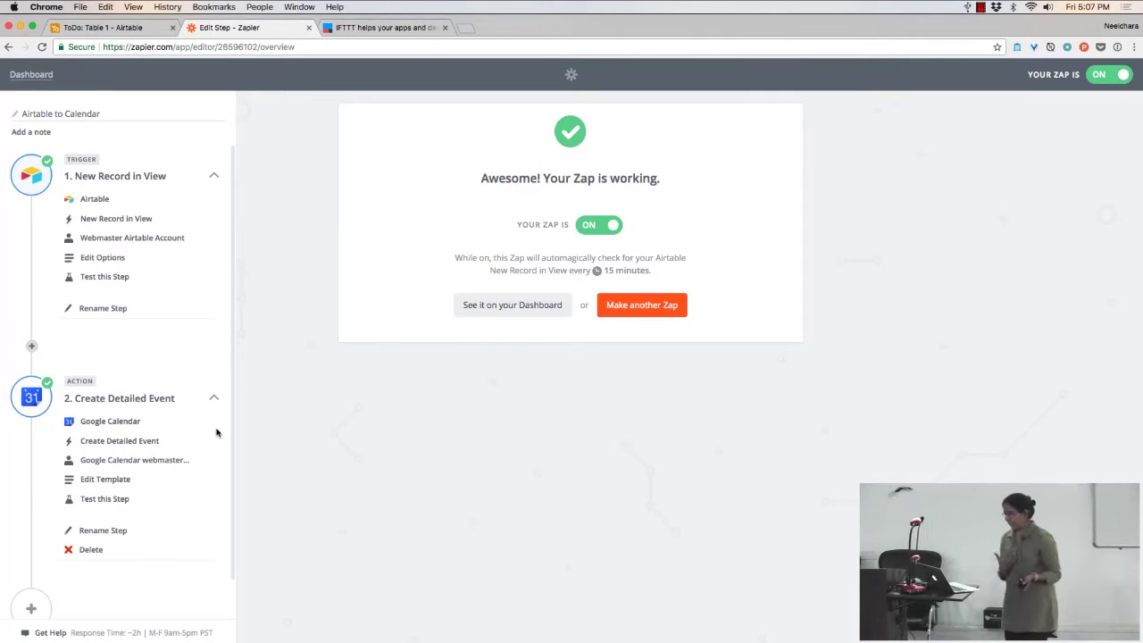
- Review the Airtable trigger's type, connected account, base, table and view options, and test page
click(121, 222)
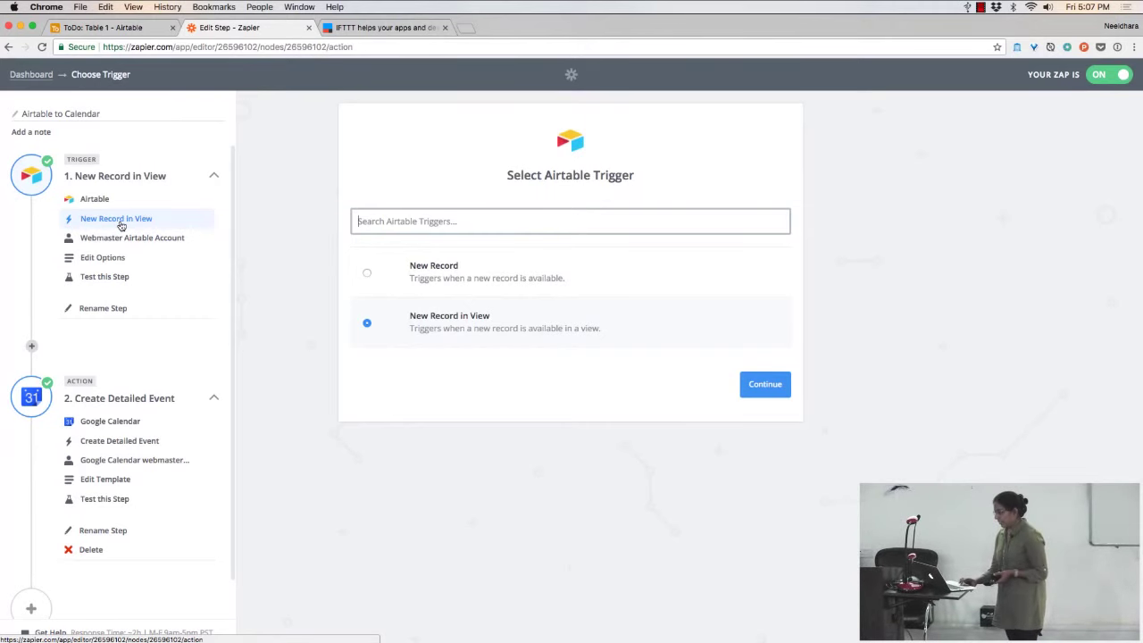
click(176, 241)
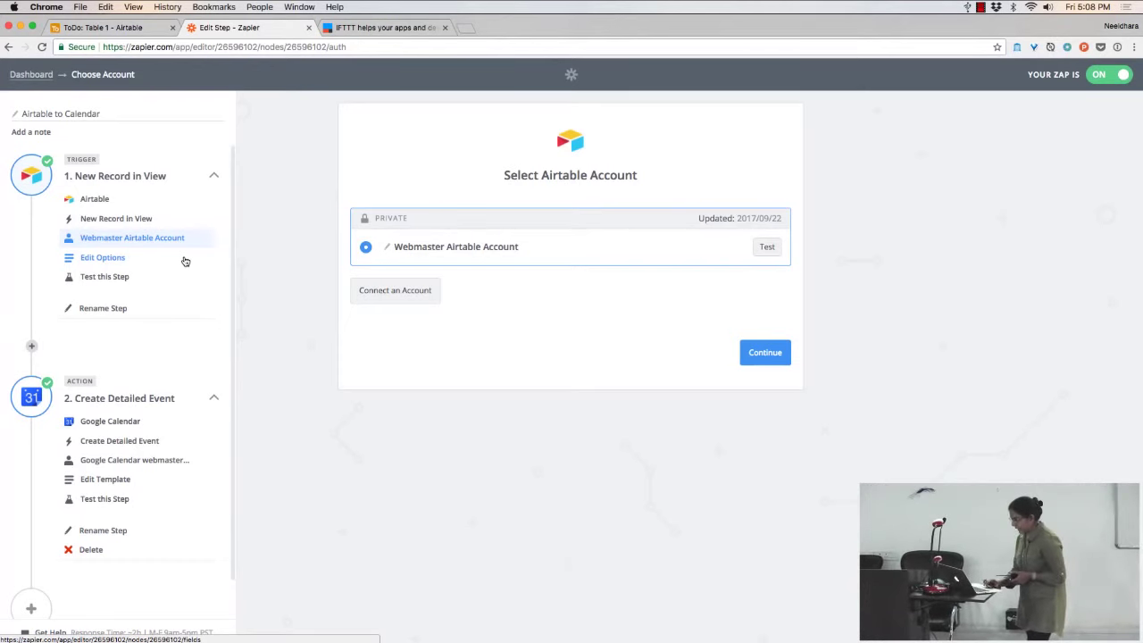
click(130, 261)
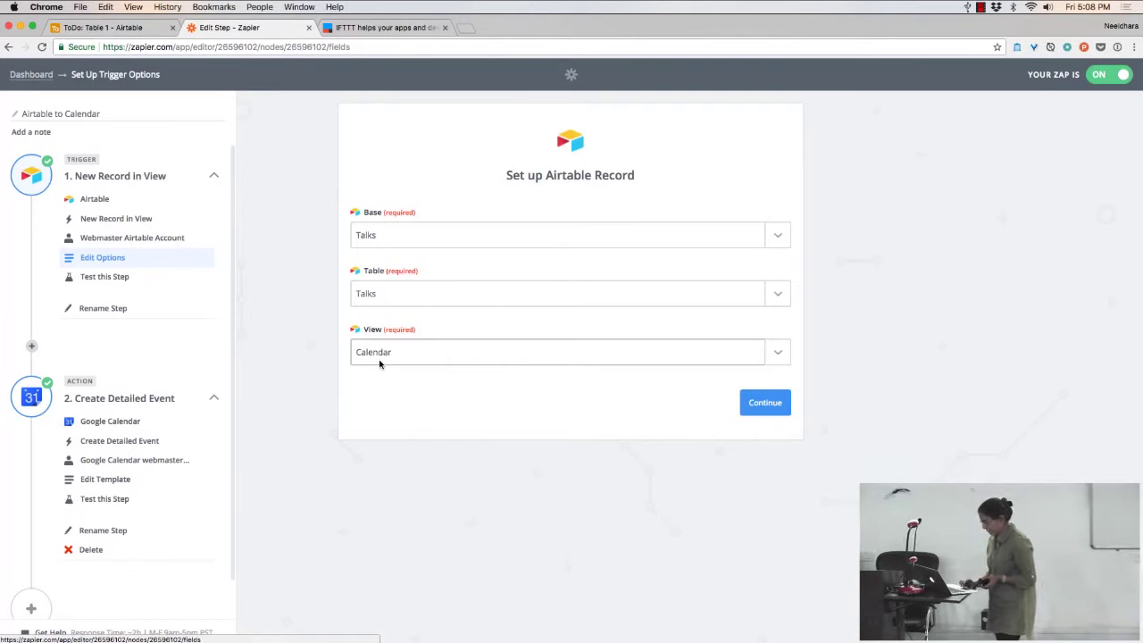
click(130, 281)
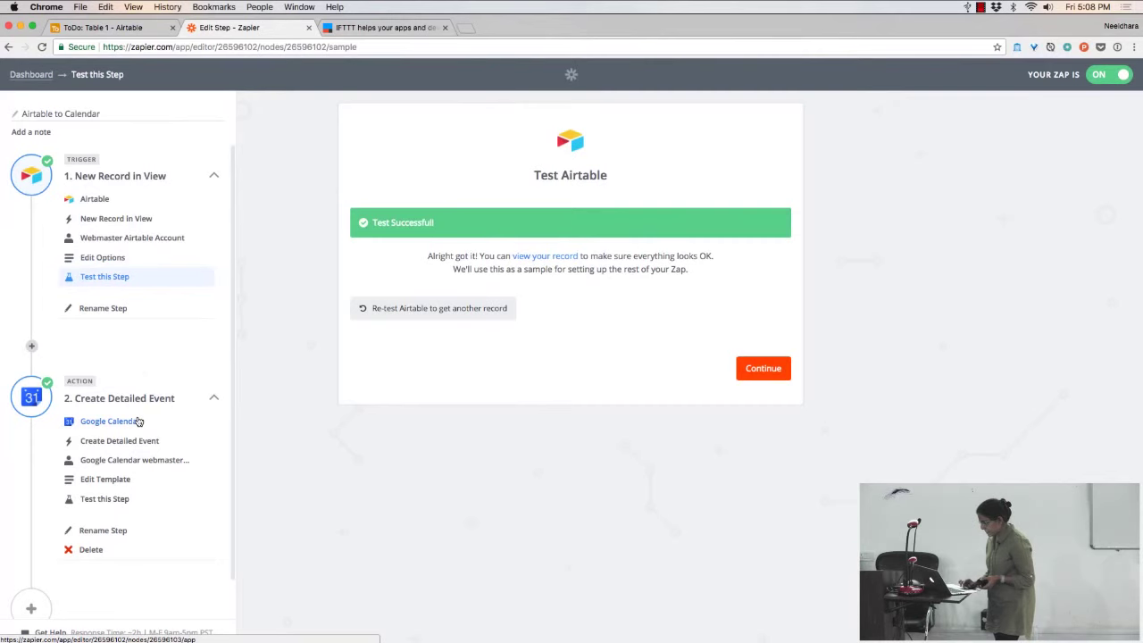
- Review the Google Calendar action's app, event action type, connected account and test page
click(137, 421)
click(145, 441)
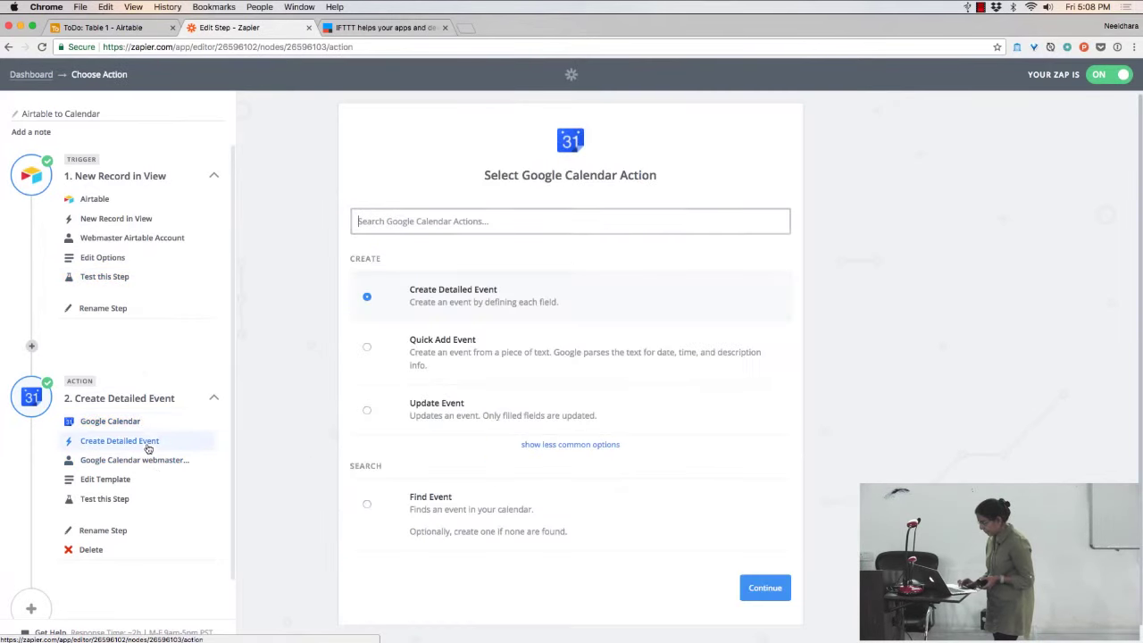
click(134, 460)
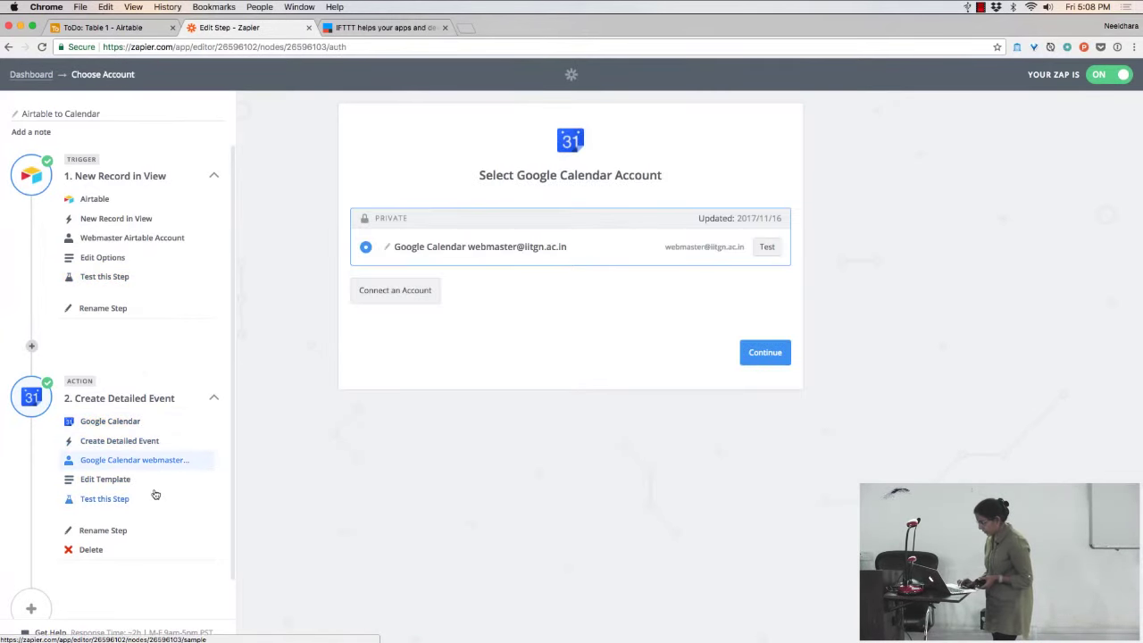
click(155, 496)
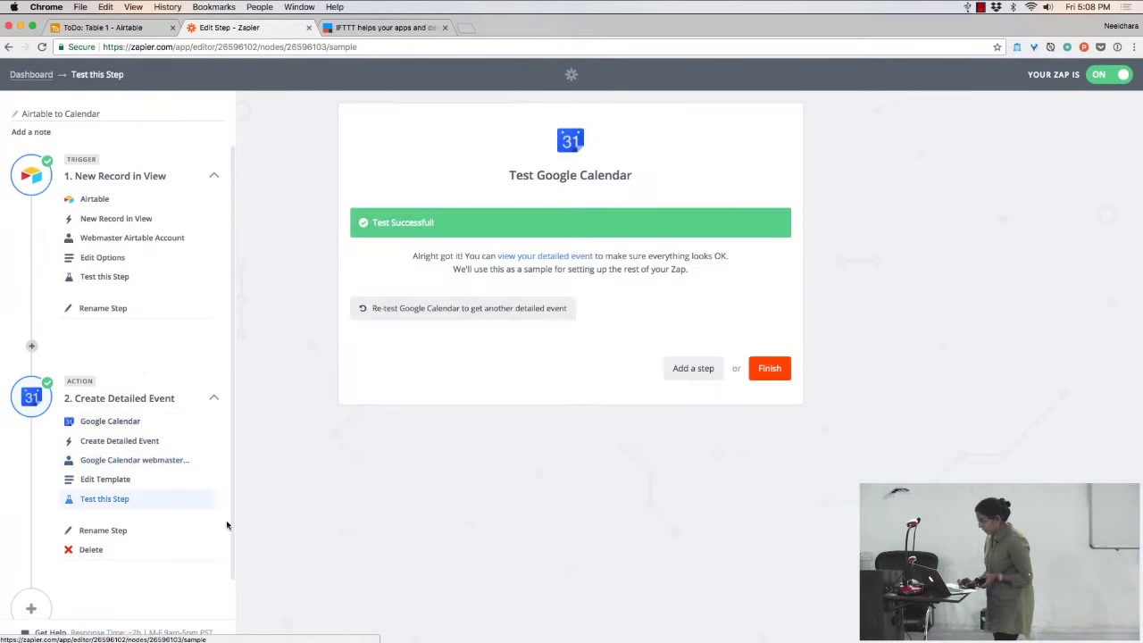
- Open the Create Detailed Event template and examine how Airtable fields map to the calendar event's fields
click(117, 488)
scroll(239, 480, down, 5)
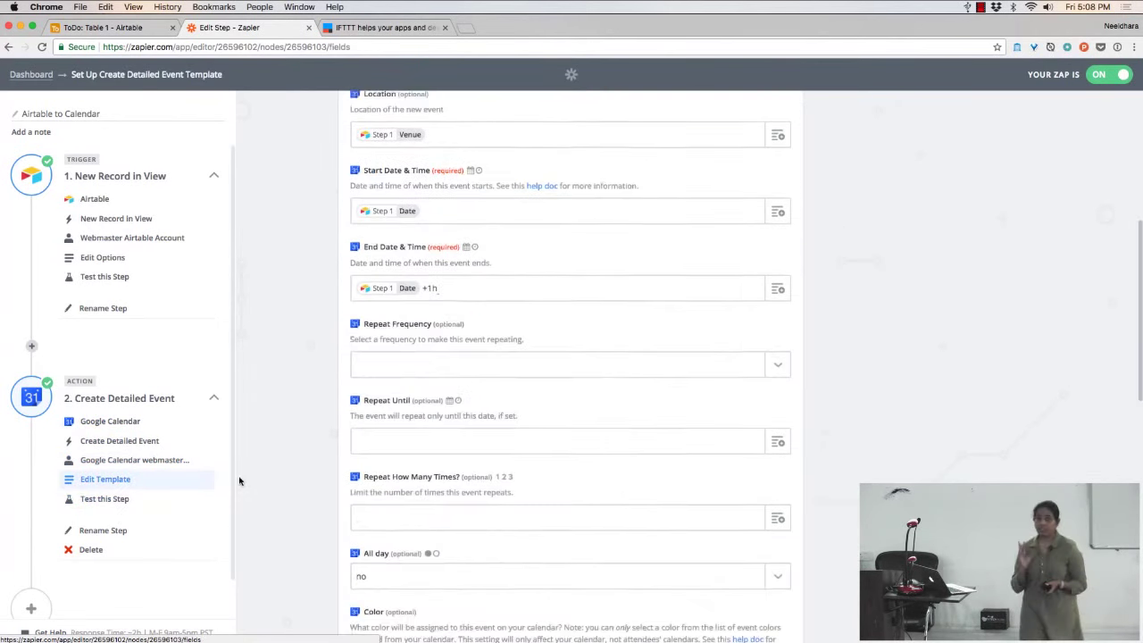
scroll(239, 481, up, 8)
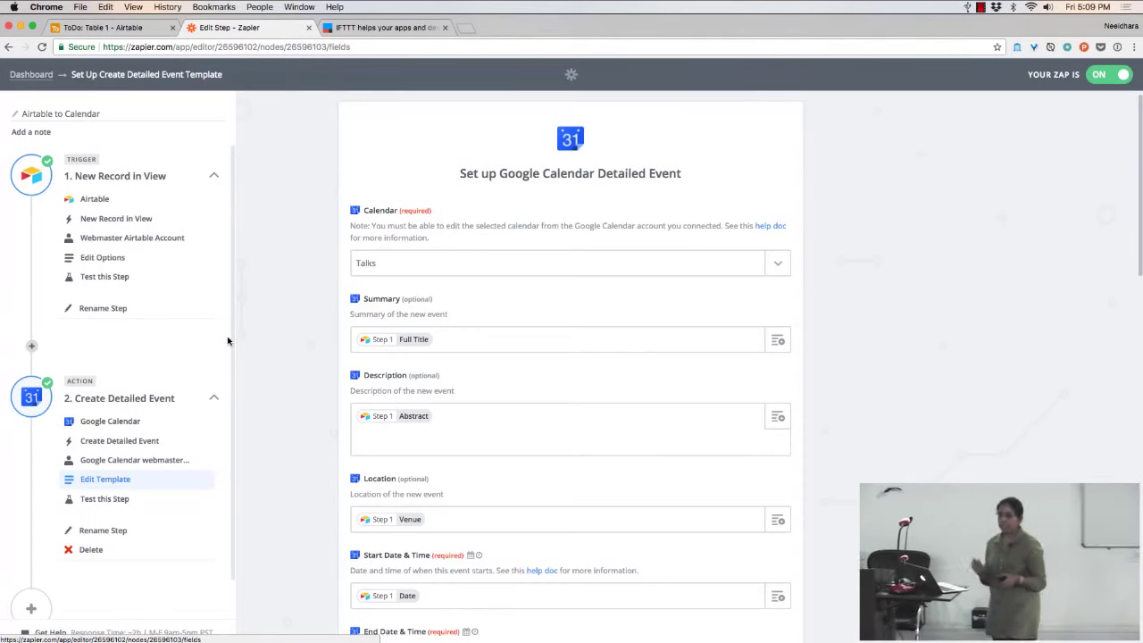
- Revisit the Airtable trigger choice, then recheck the event template's location, start and end date, and description mappings
click(110, 225)
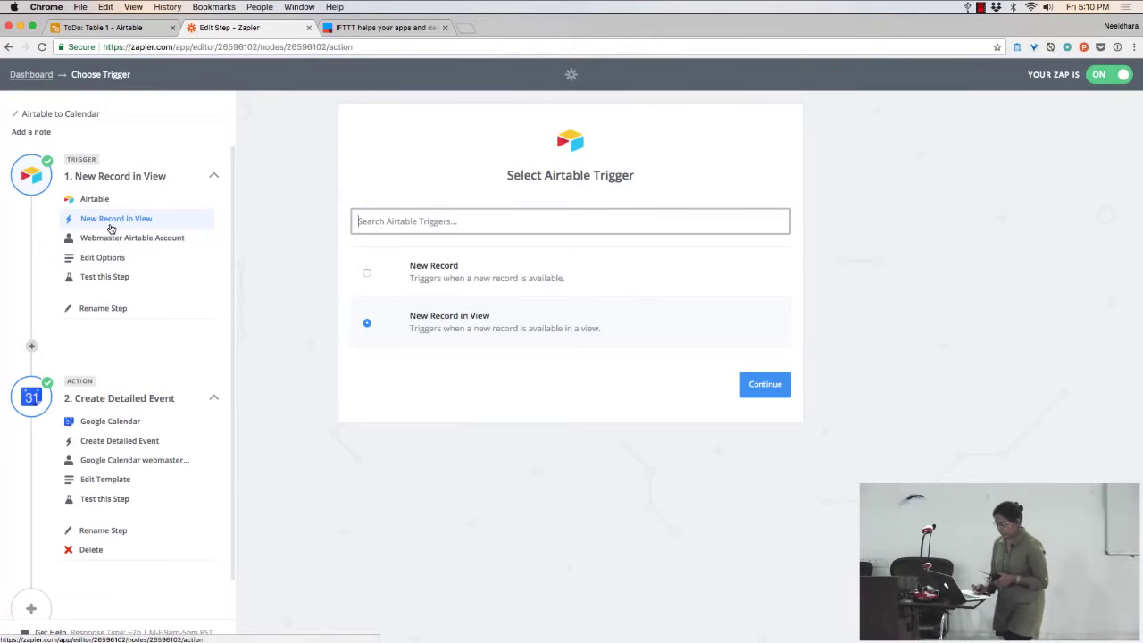
click(140, 460)
click(133, 480)
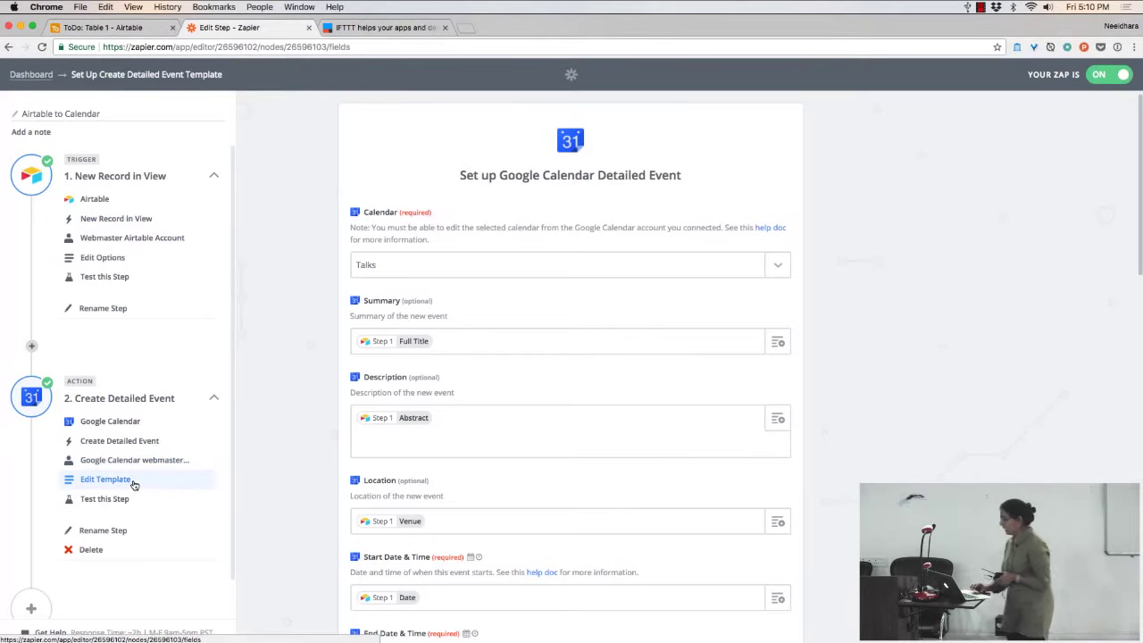
scroll(282, 485, down, 8)
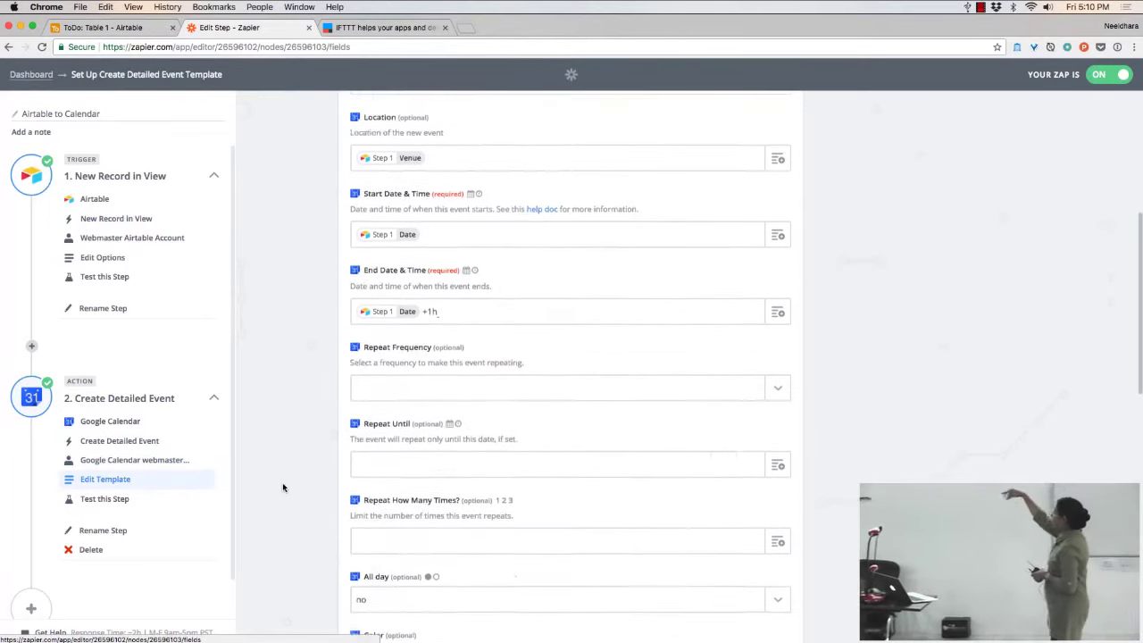
scroll(282, 484, up, 4)
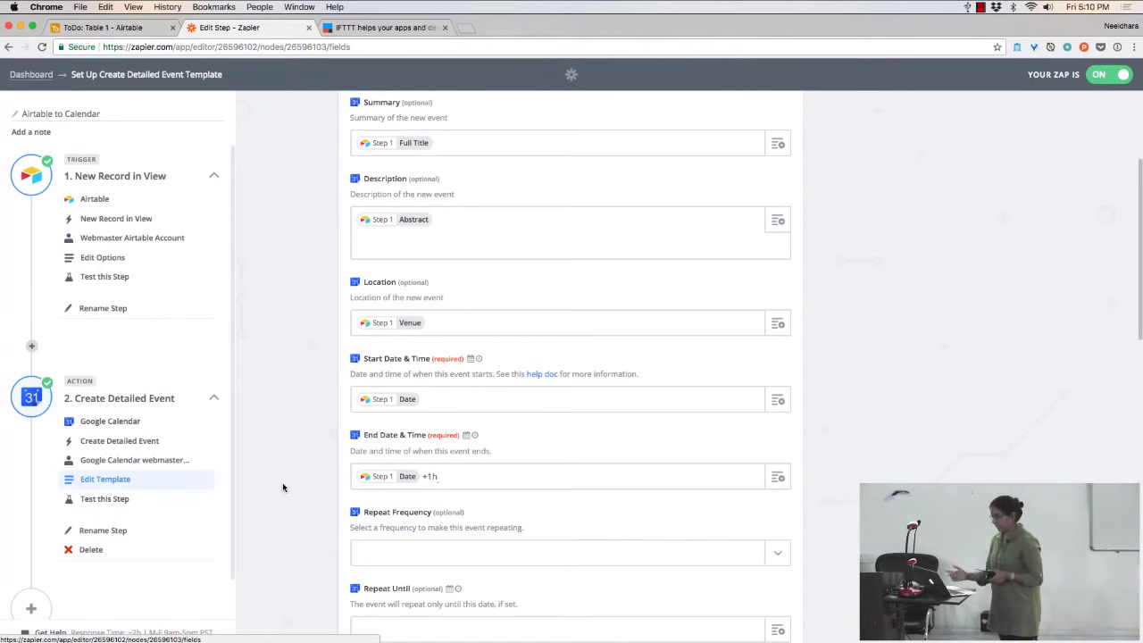
scroll(554, 504, up, 5)
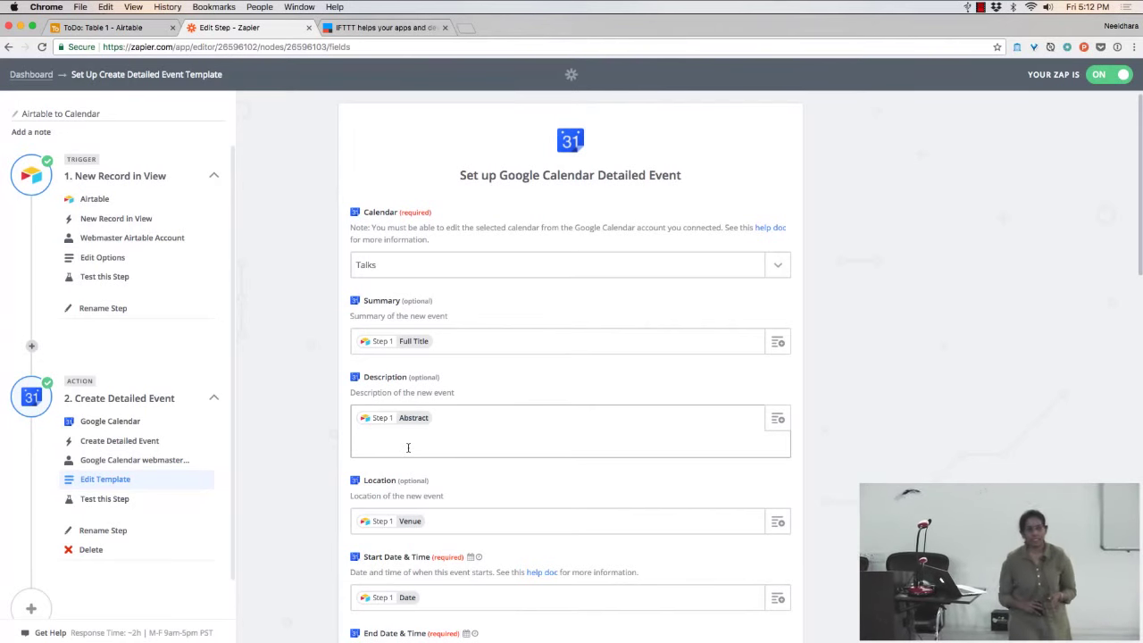
- Switch to the IFTTT home page for comparison and return to the Zap's event template
key(ctrl+Tab)
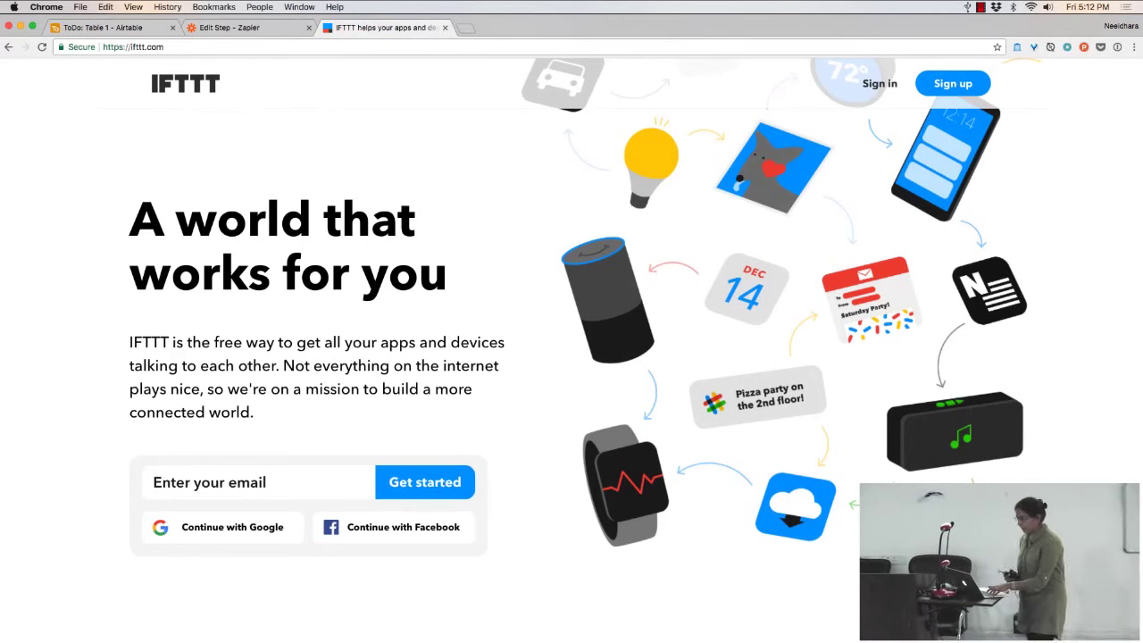
key(ctrl+shift+Tab)
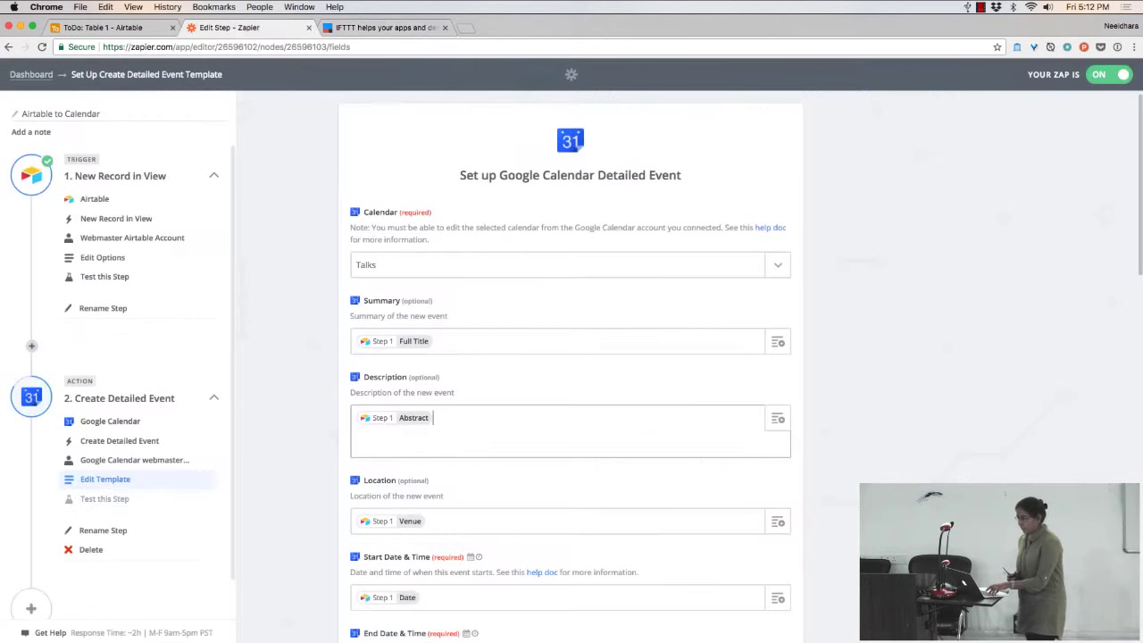
key(ctrl+Tab)
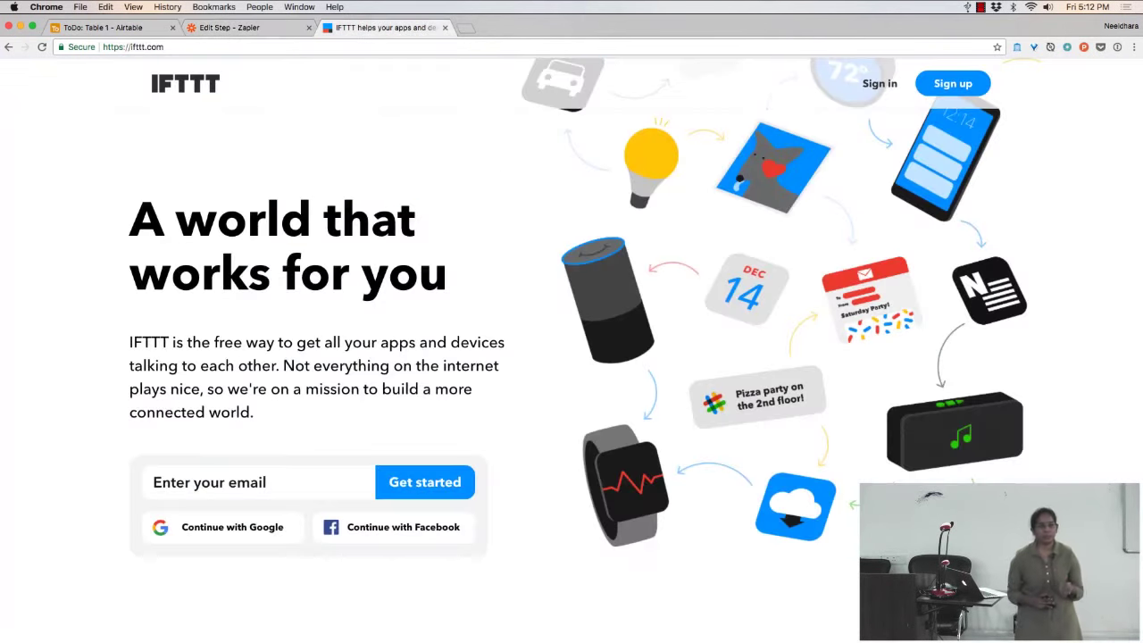
key(ctrl+shift+Tab)
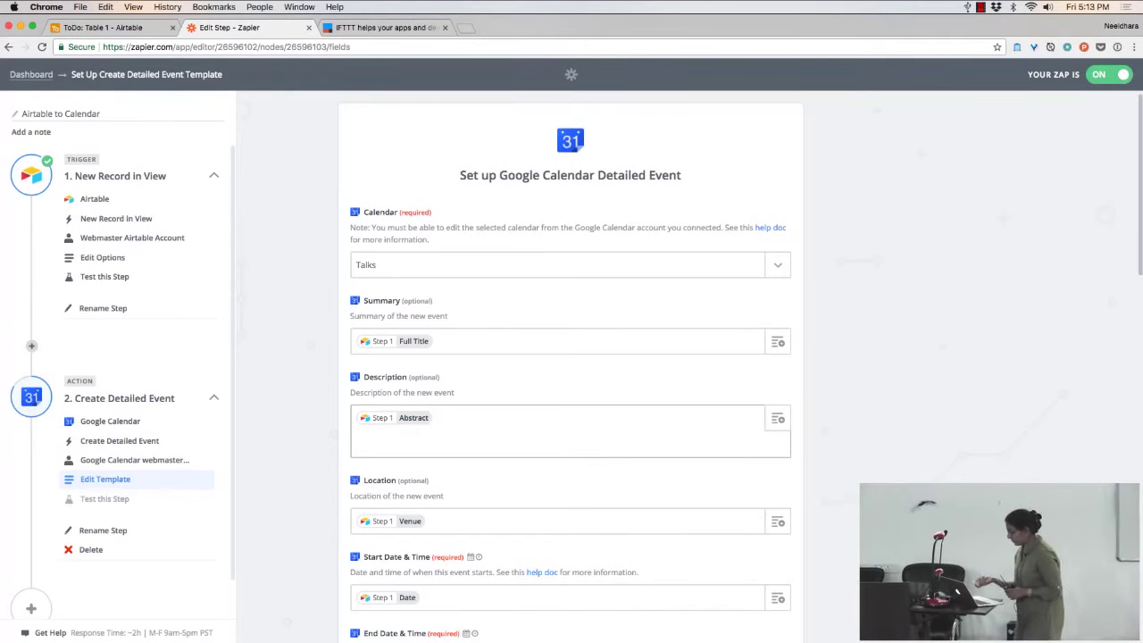
- Open getpocket.com in a new browser tab and browse the saved items in My List
key(ctrl+t)
text(getpocket.com)
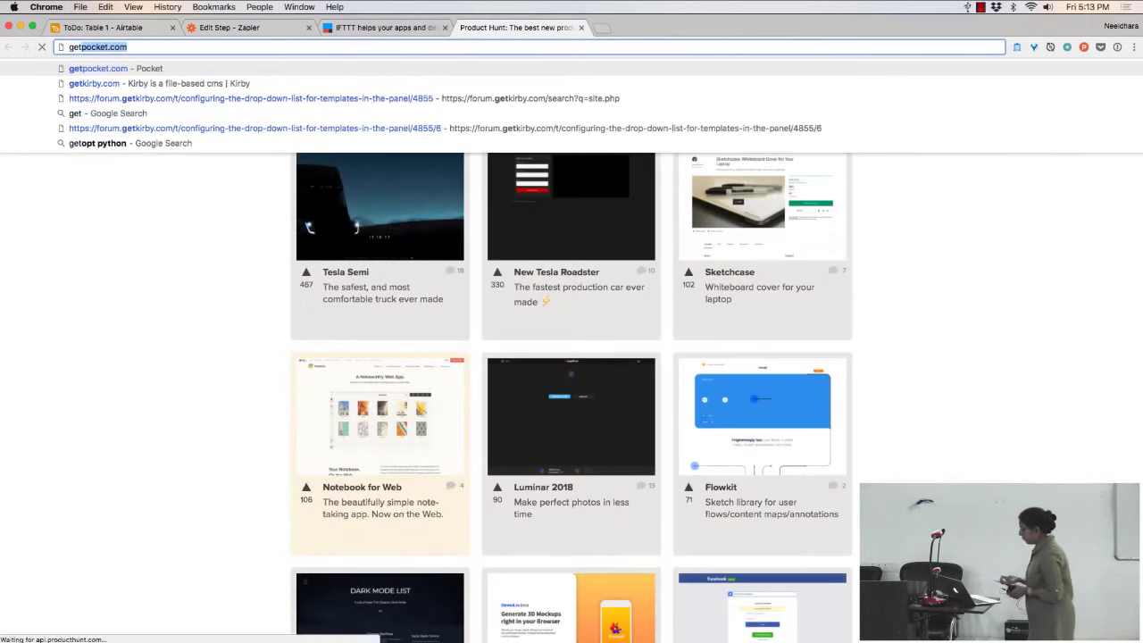
key(Return)
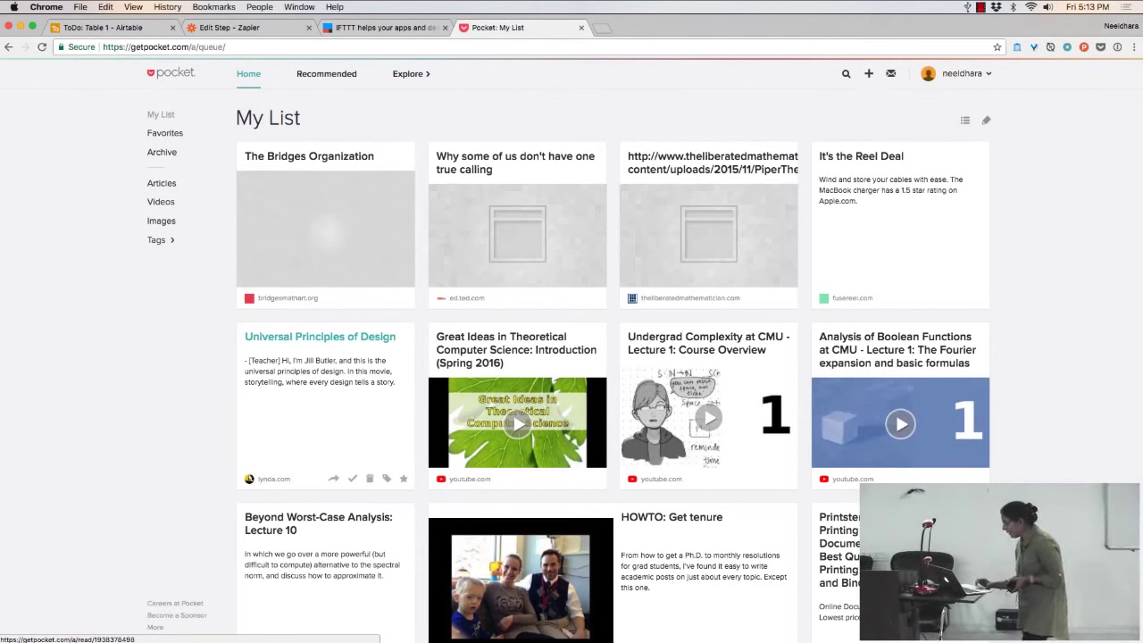
scroll(408, 401, down, 10)
scroll(408, 401, up, 10)
scroll(410, 402, down, 10)
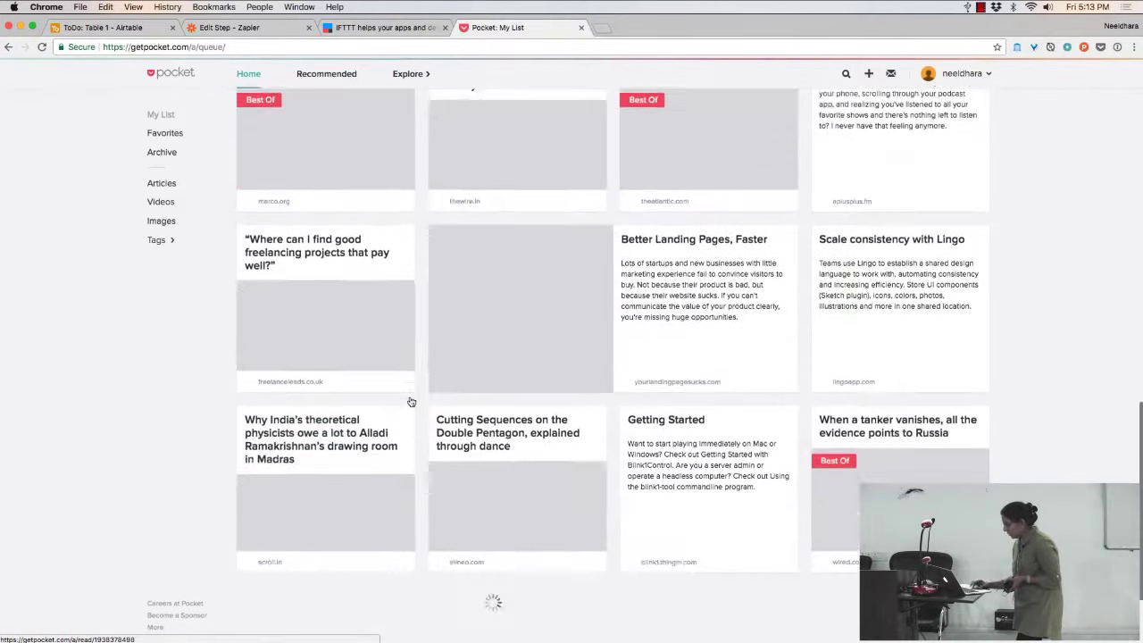
scroll(410, 402, down, 3)
scroll(408, 400, up, 15)
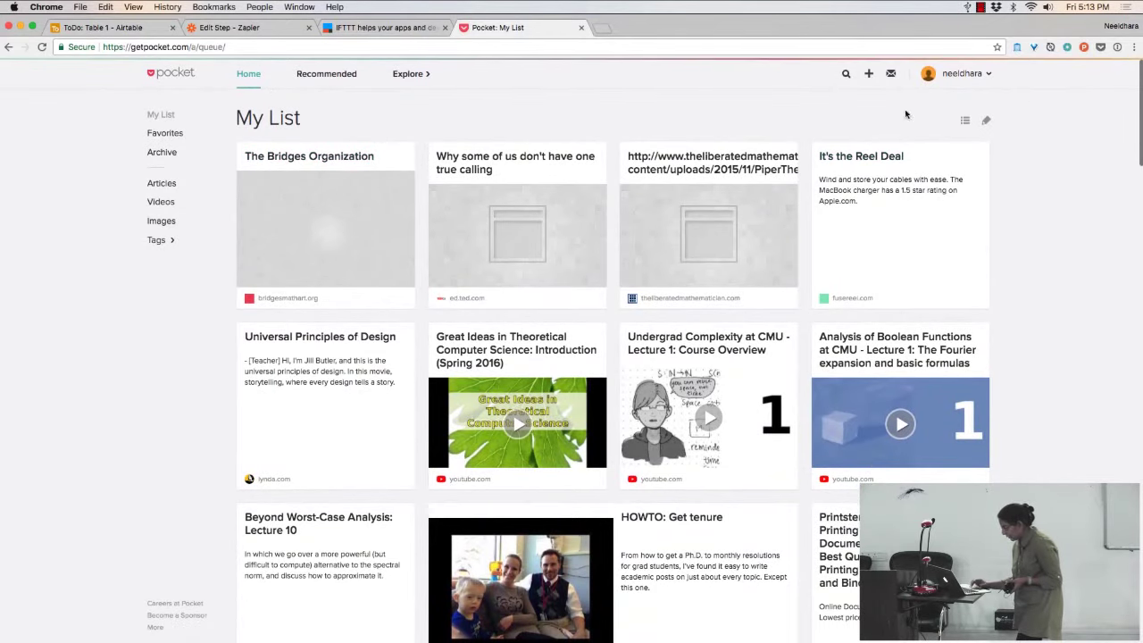
- Expand the tags in Pocket and look through the available tag names
click(172, 239)
scroll(272, 249, down, 8)
scroll(274, 258, down, 5)
scroll(274, 258, up, 8)
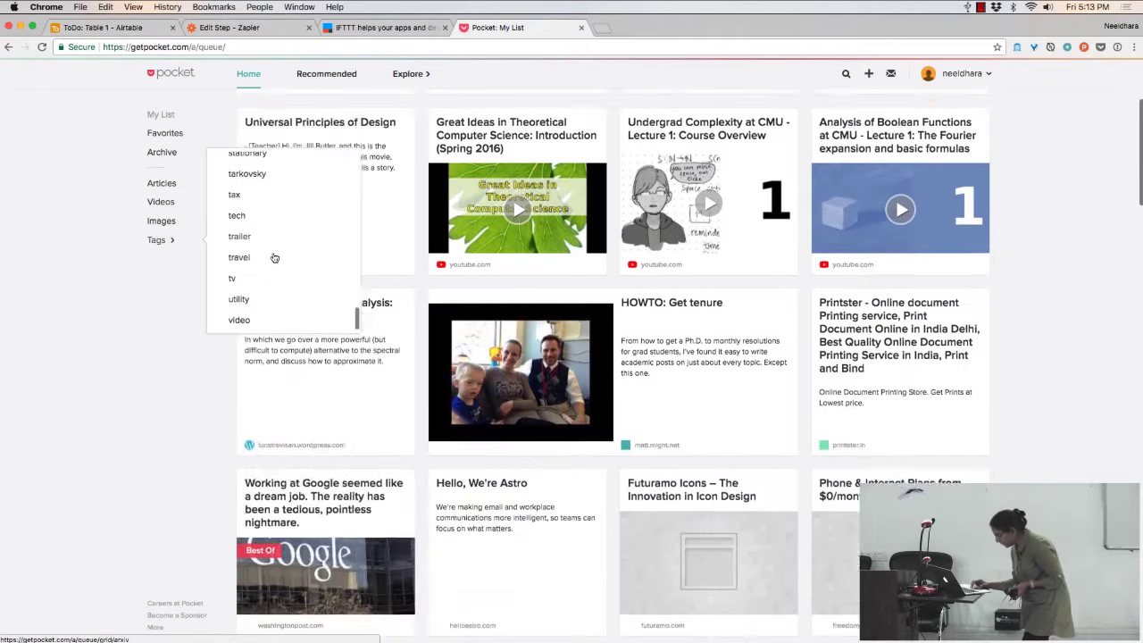
scroll(274, 257, up, 10)
scroll(274, 258, down, 8)
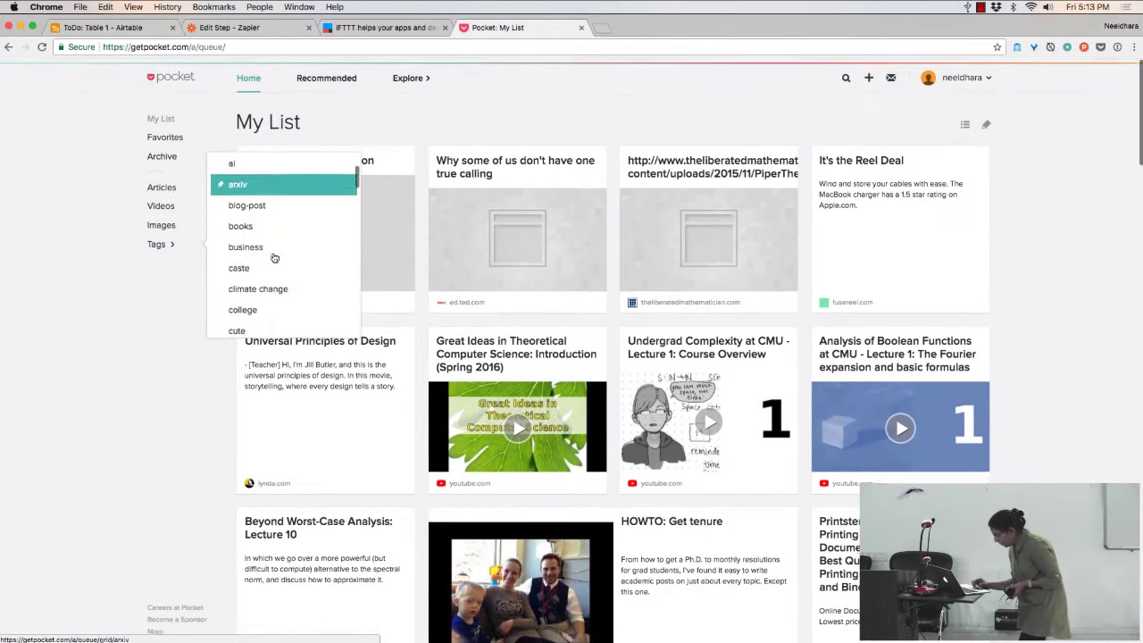
scroll(274, 258, down, 5)
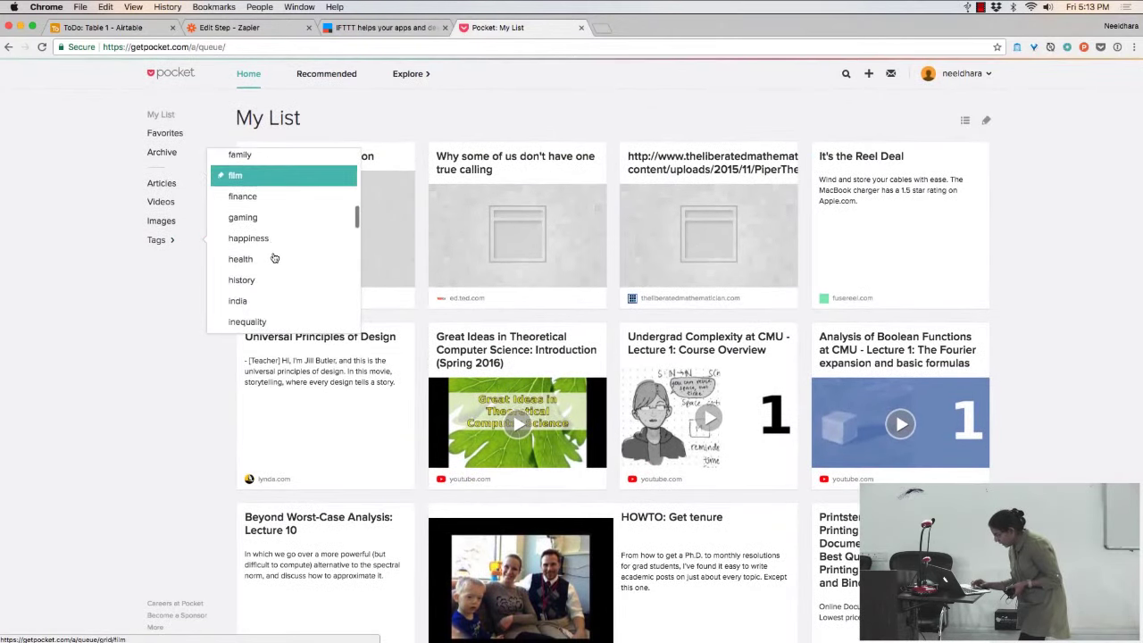
scroll(274, 257, up, 2)
scroll(274, 257, down, 3)
scroll(274, 257, up, 3)
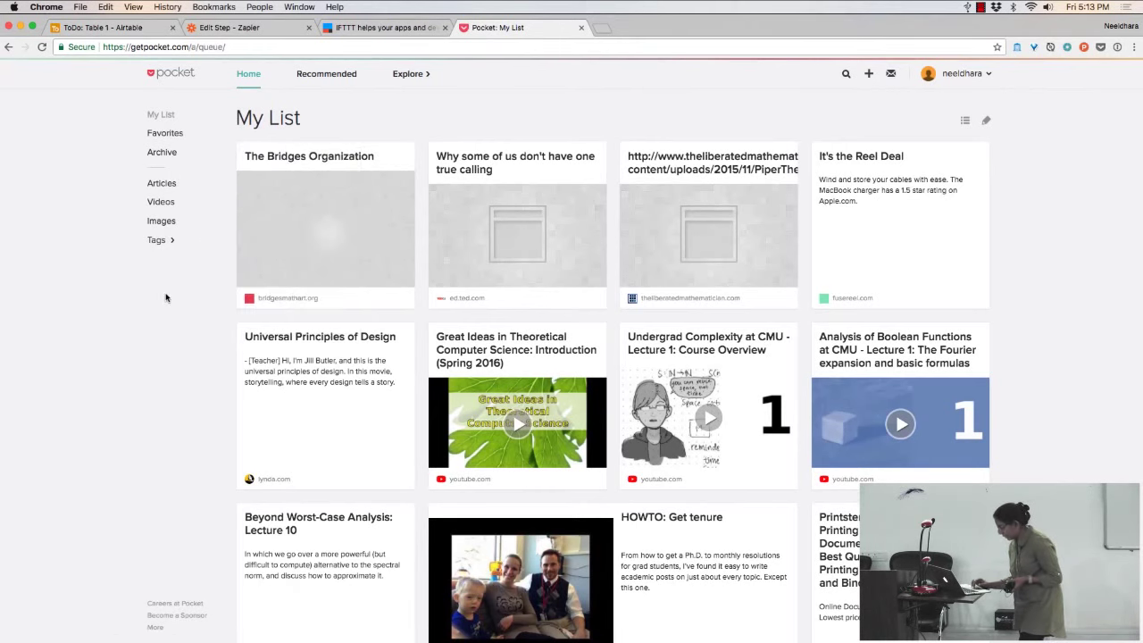
mouse_move(175, 240)
scroll(268, 223, up, 5)
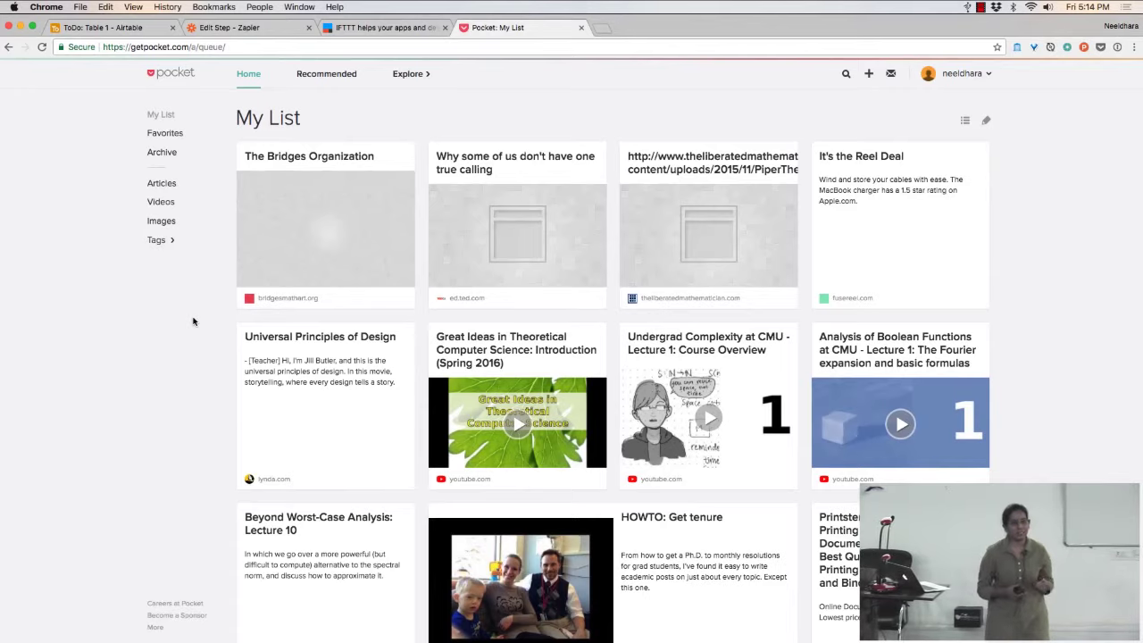
- Close the Pocket site, save the IFTTT home page to Pocket with the tag "nana", and dismiss the save popup
key(super+w)
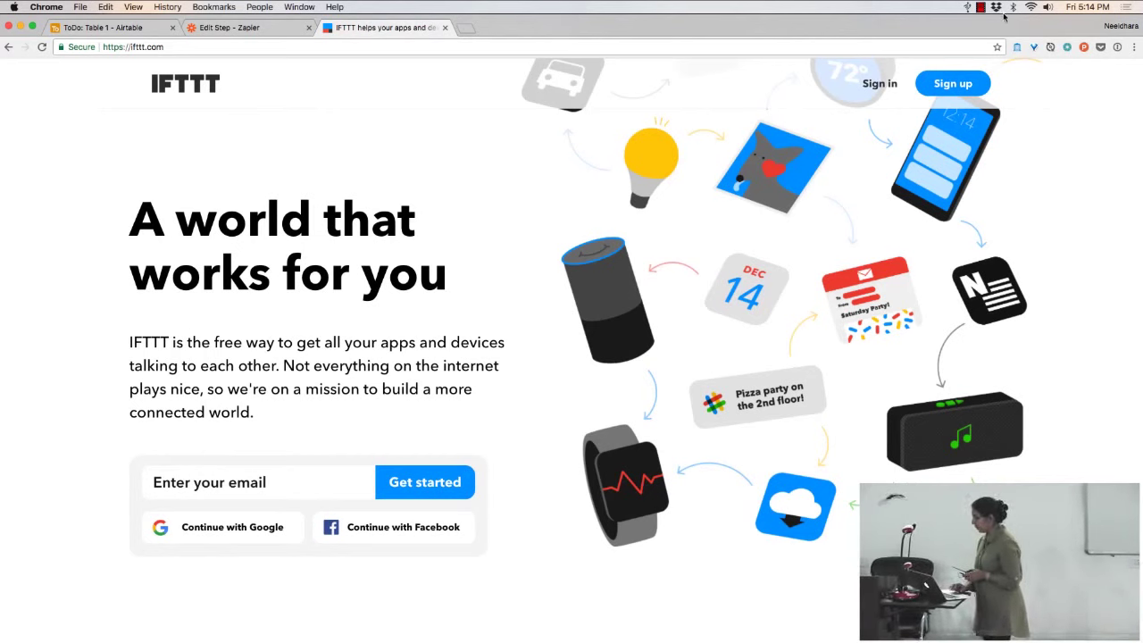
click(1101, 47)
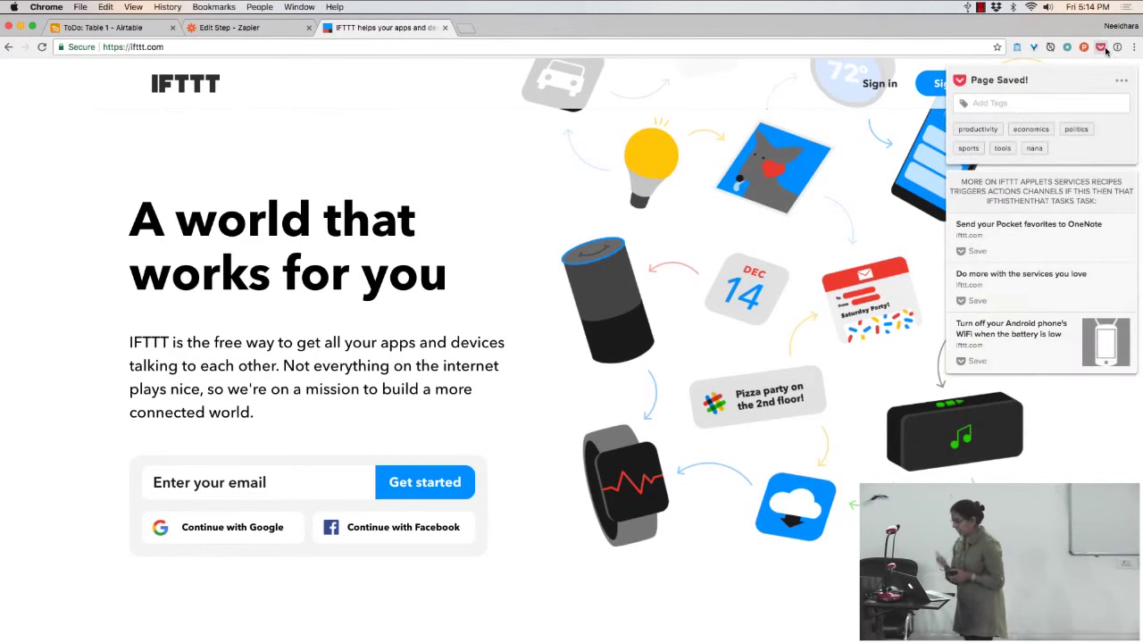
click(1034, 149)
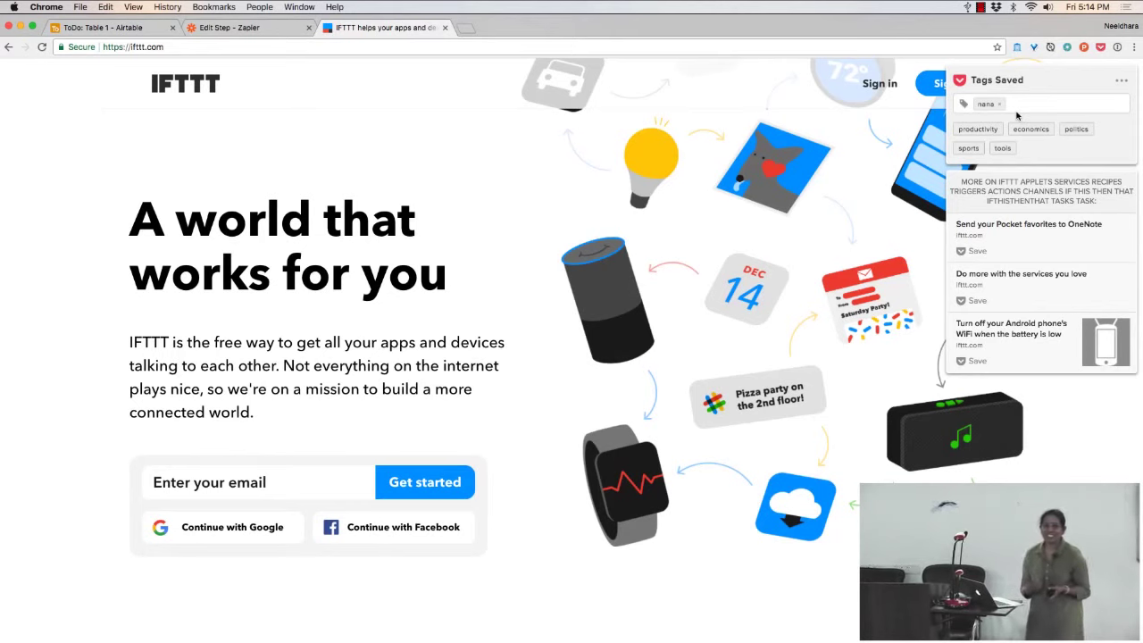
click(428, 140)
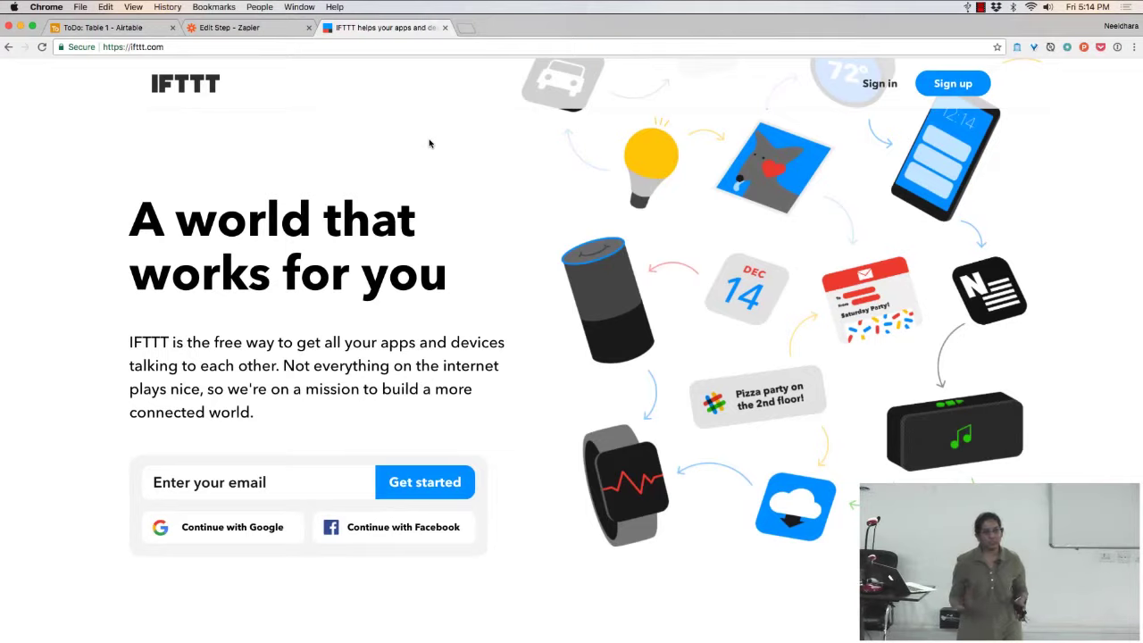
- Return to the Airtable ToDo base and launch the Things app
key(ctrl+Tab)
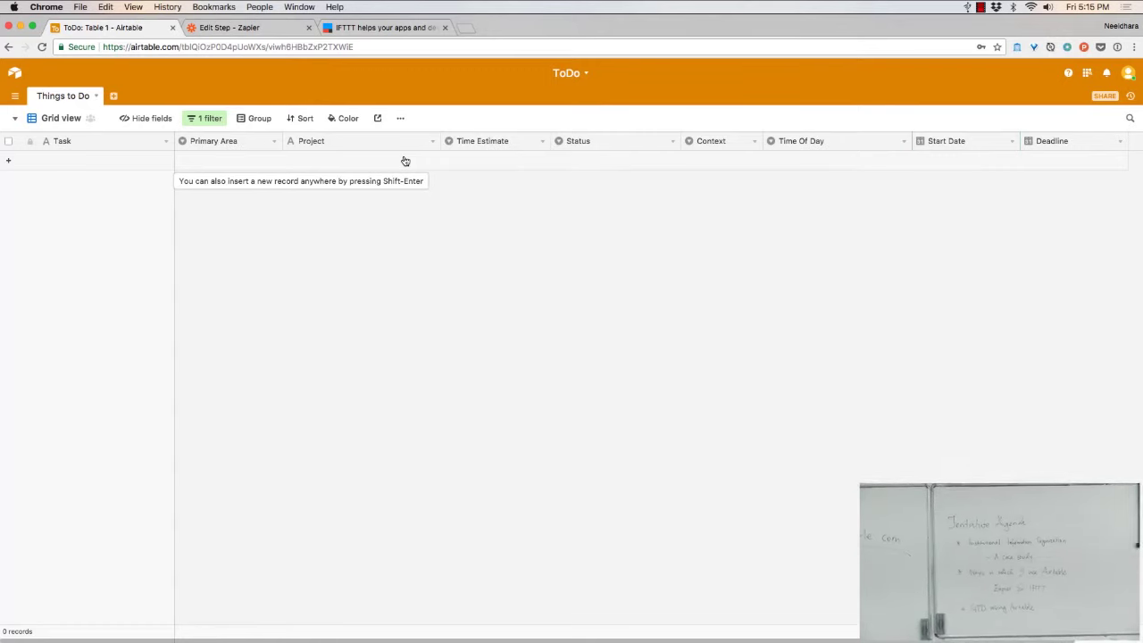
key(super+Tab)
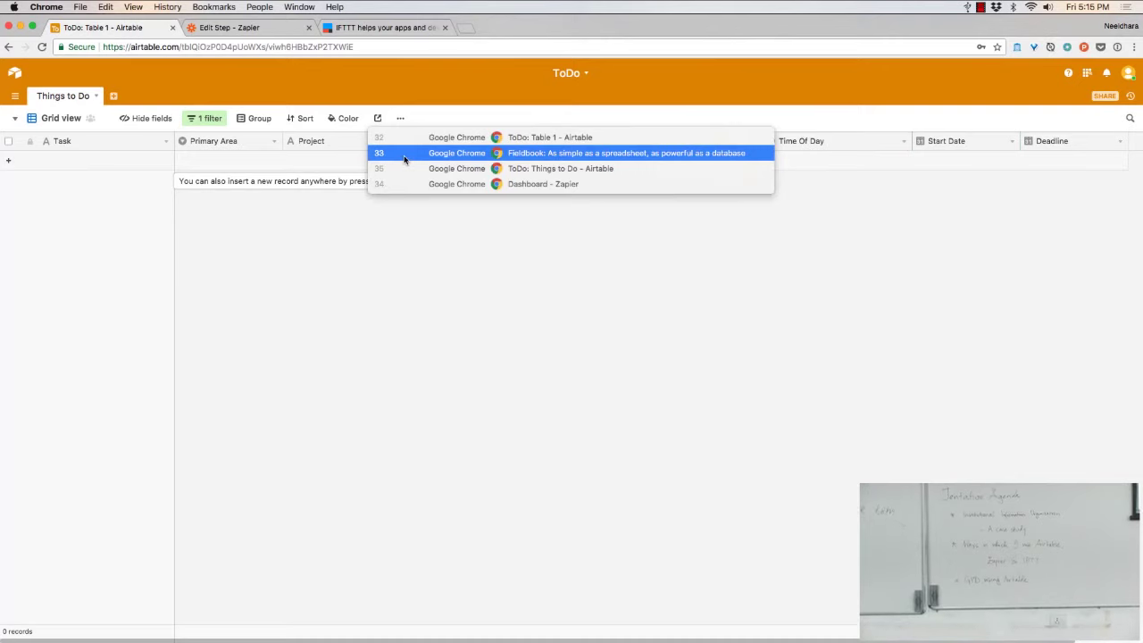
key(super+Tab)
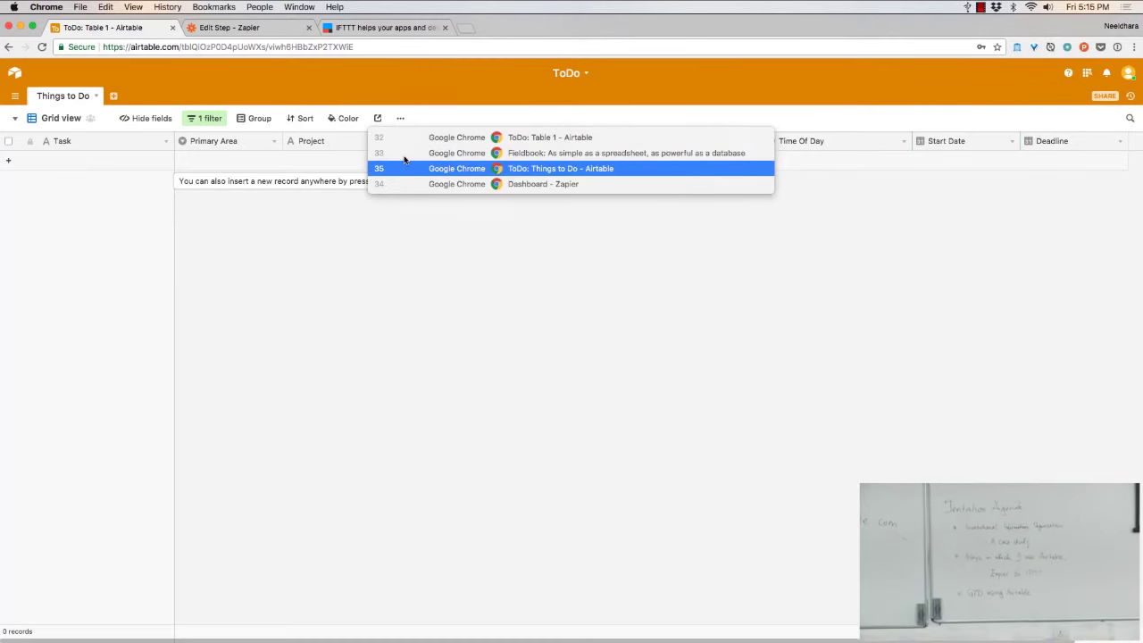
key(super+Tab)
key(super+Tab)
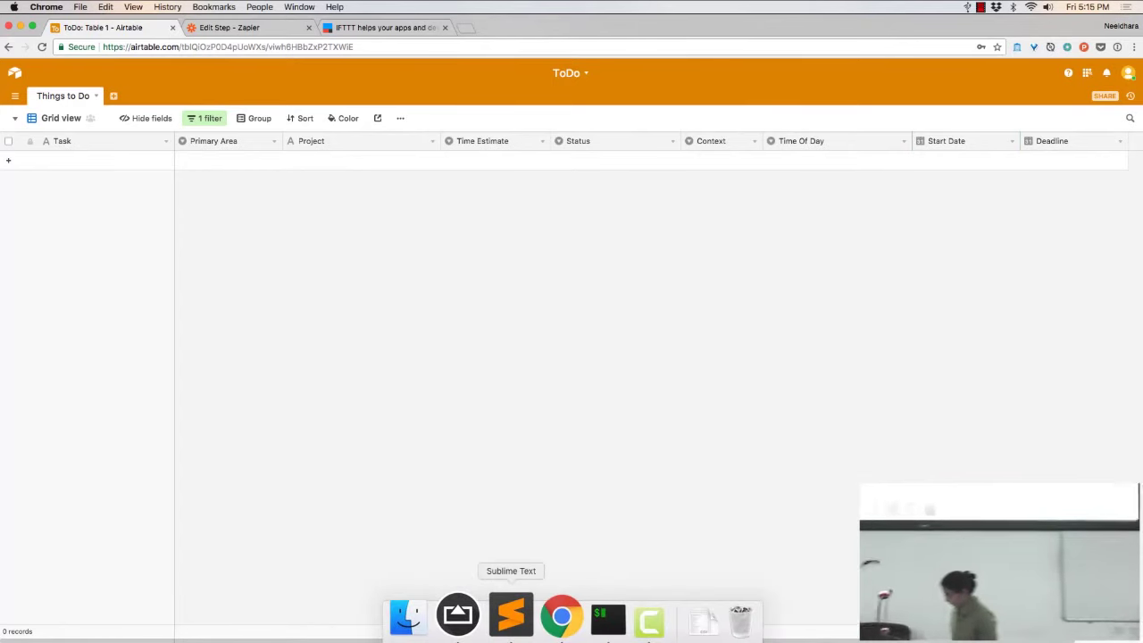
key(alt+space)
text(things)
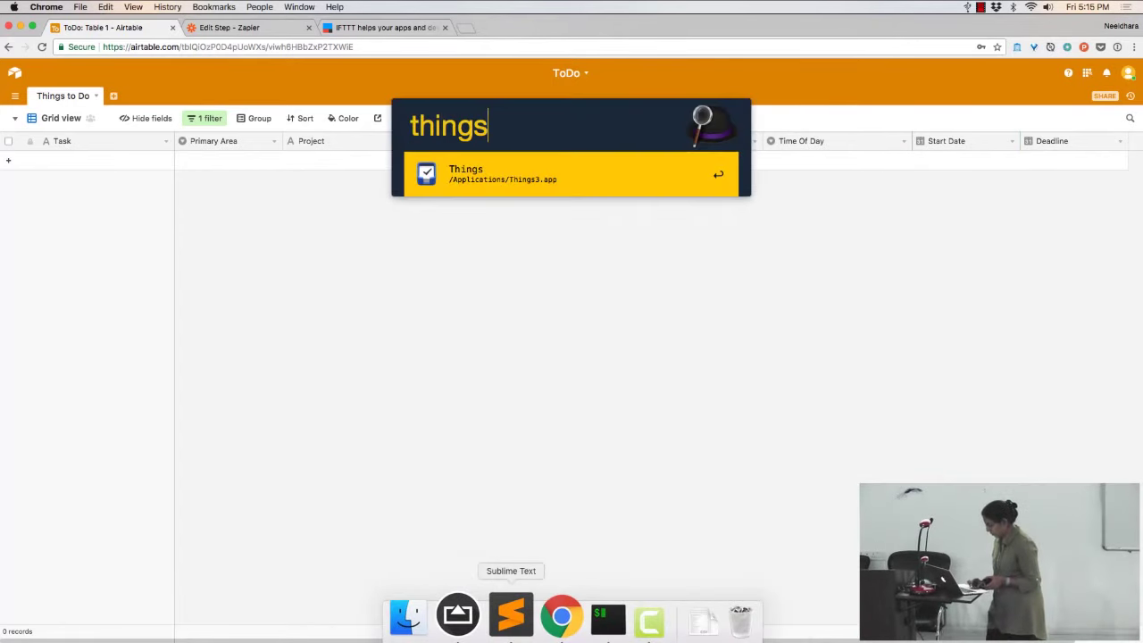
key(Return)
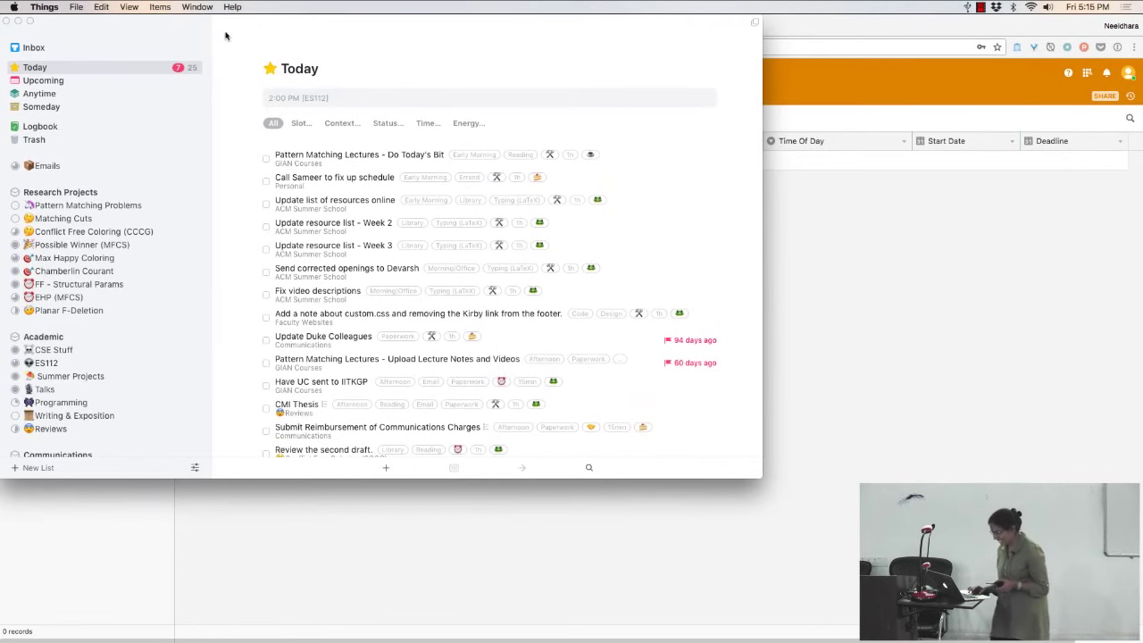
- Expand Things to full screen, look through the tasks in its Today list, and return to the Airtable ToDo base
scroll(287, 248, down, 10)
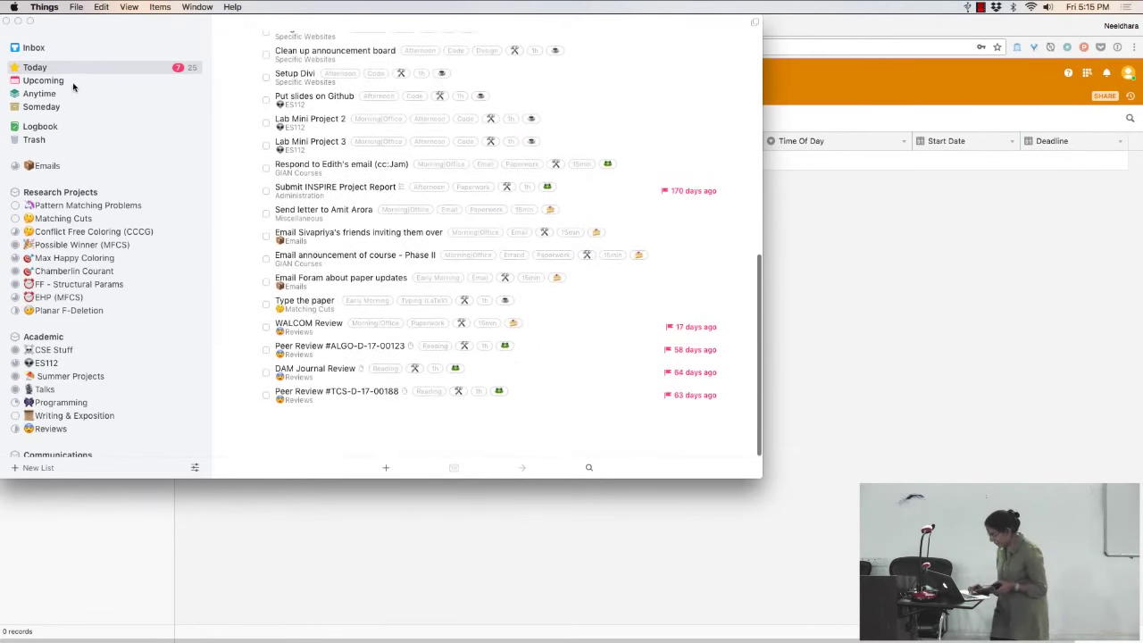
click(30, 22)
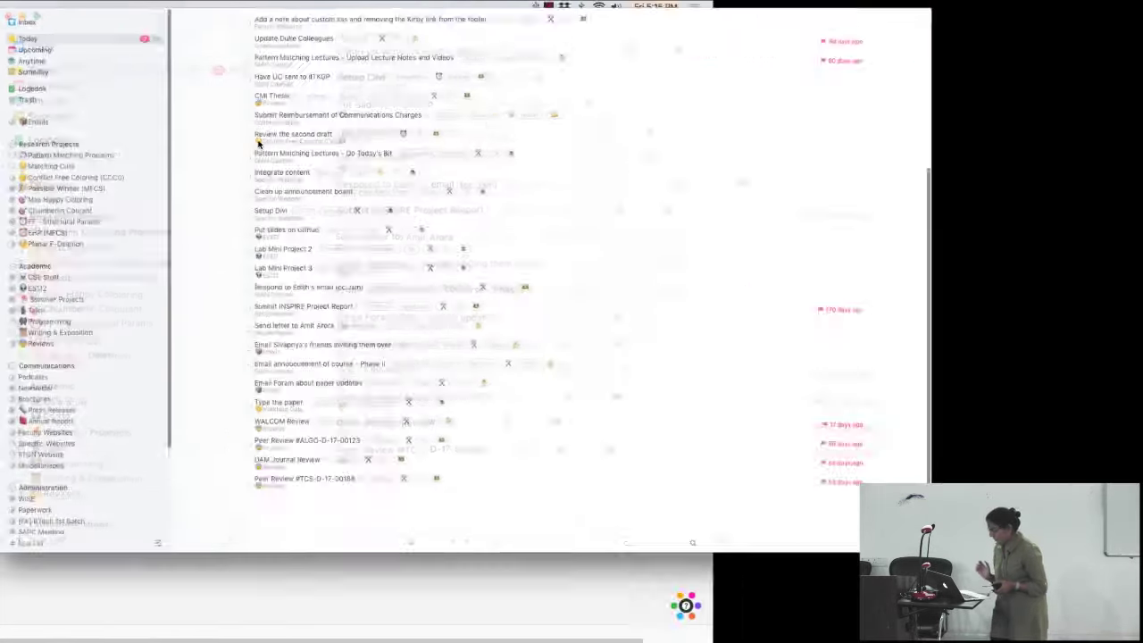
scroll(354, 239, down, 5)
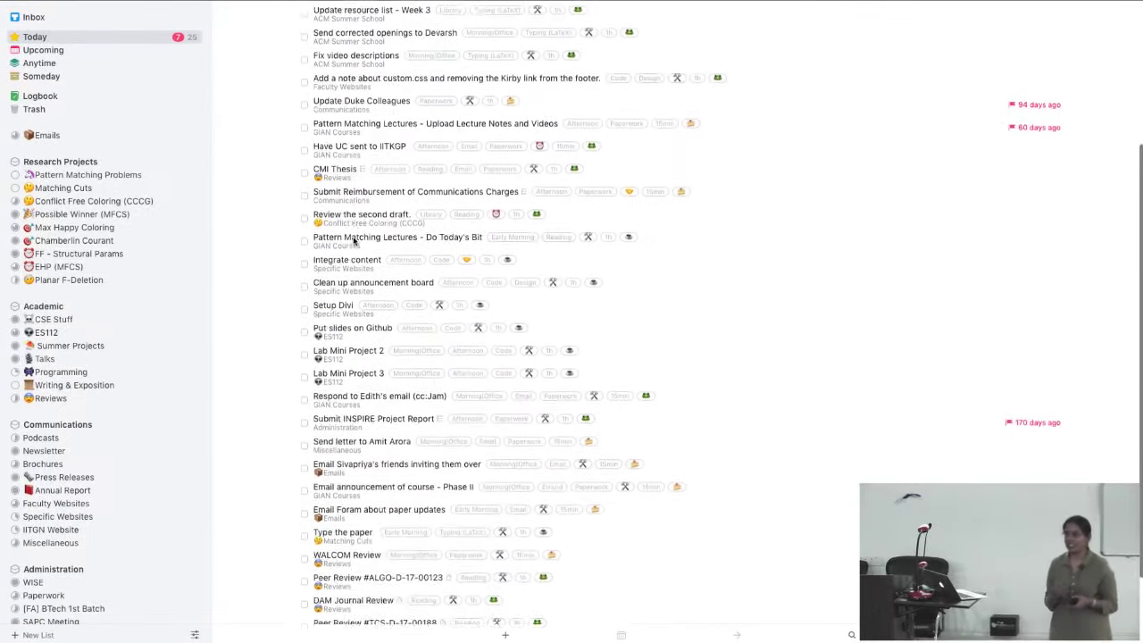
key(ctrl+Left)
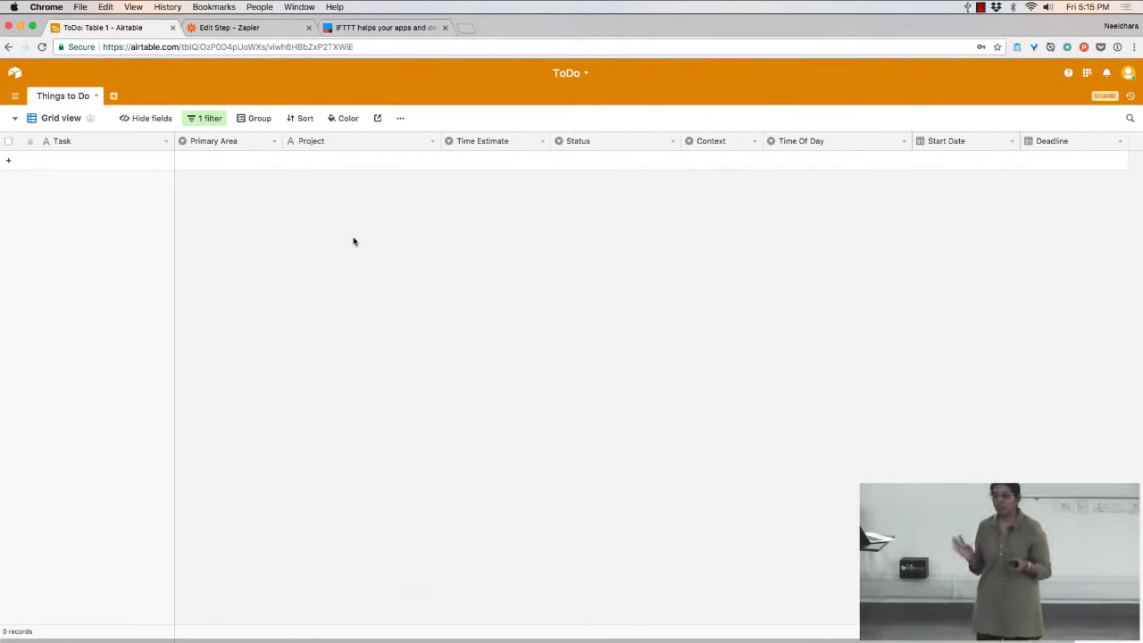
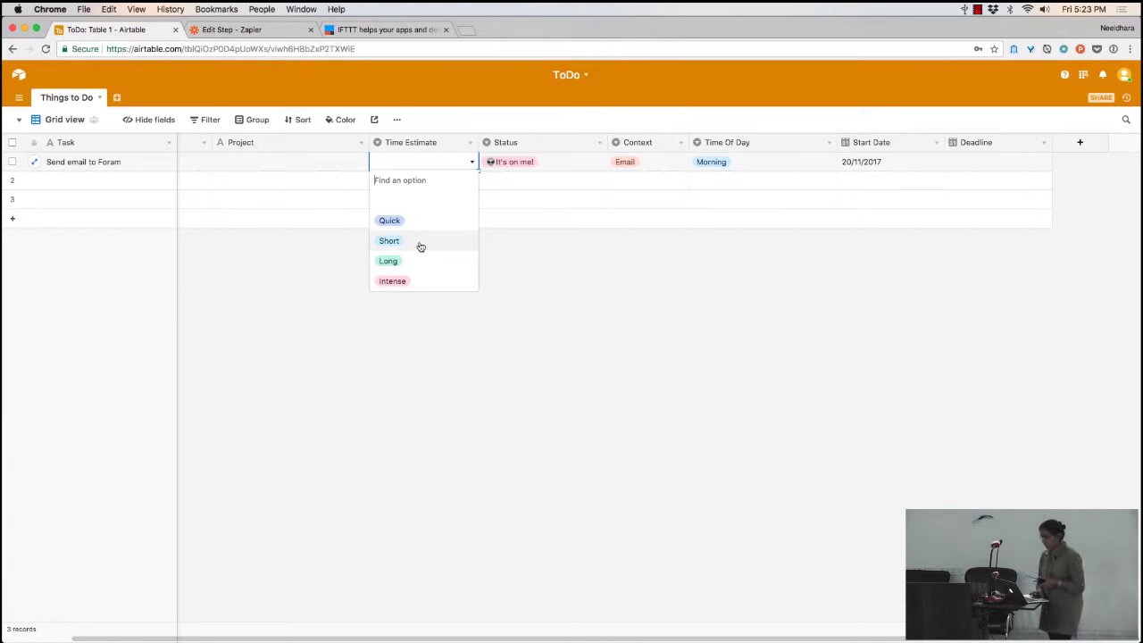
- Set the Time Estimate of the email task in the first record to Short
click(534, 172)
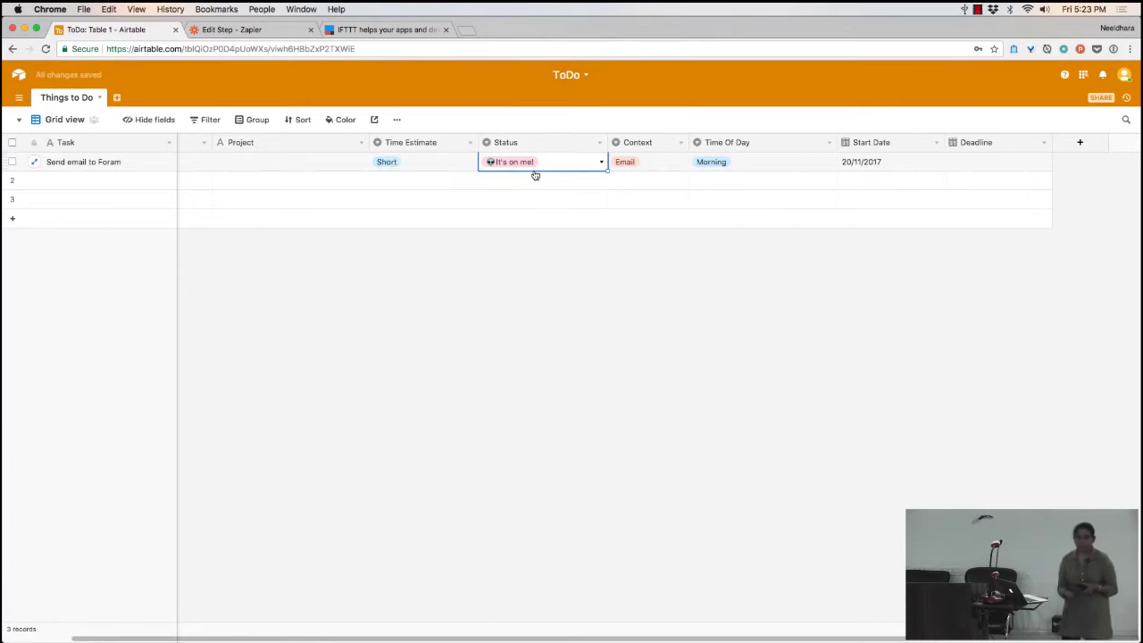
click(684, 143)
click(776, 172)
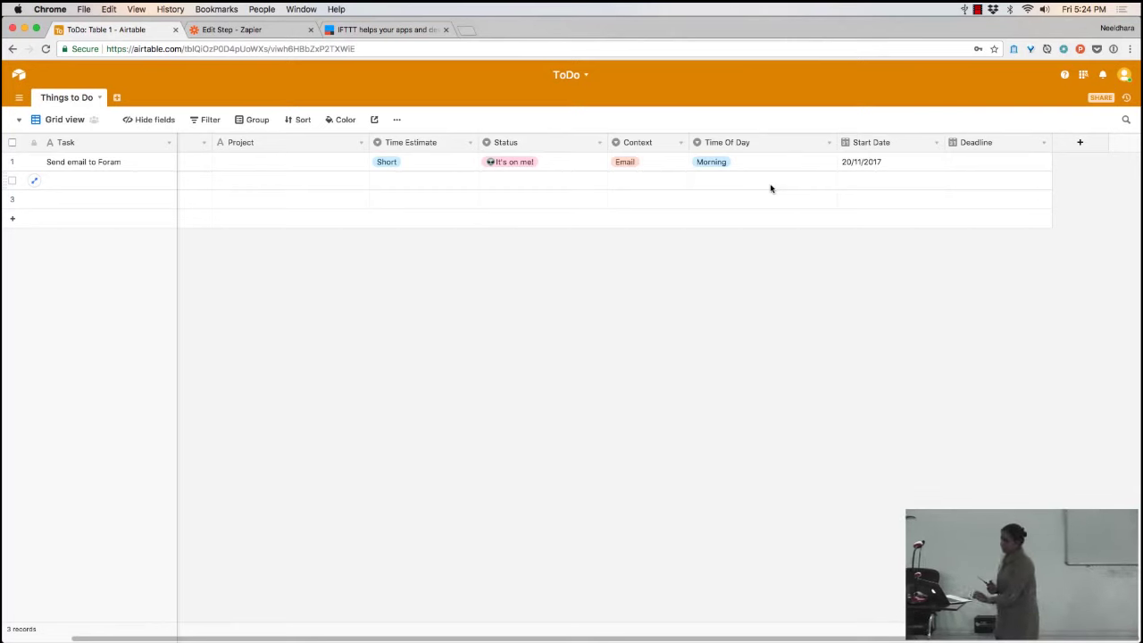
- Review the available Time Estimate and Status options for the email task, keeping its current choices
click(415, 163)
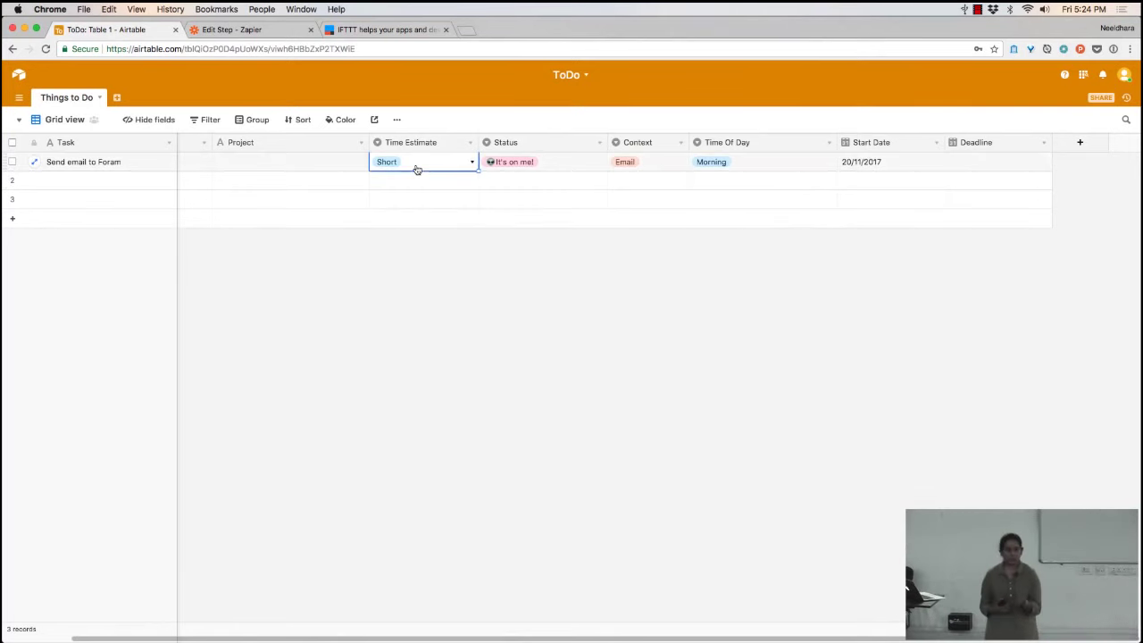
click(416, 166)
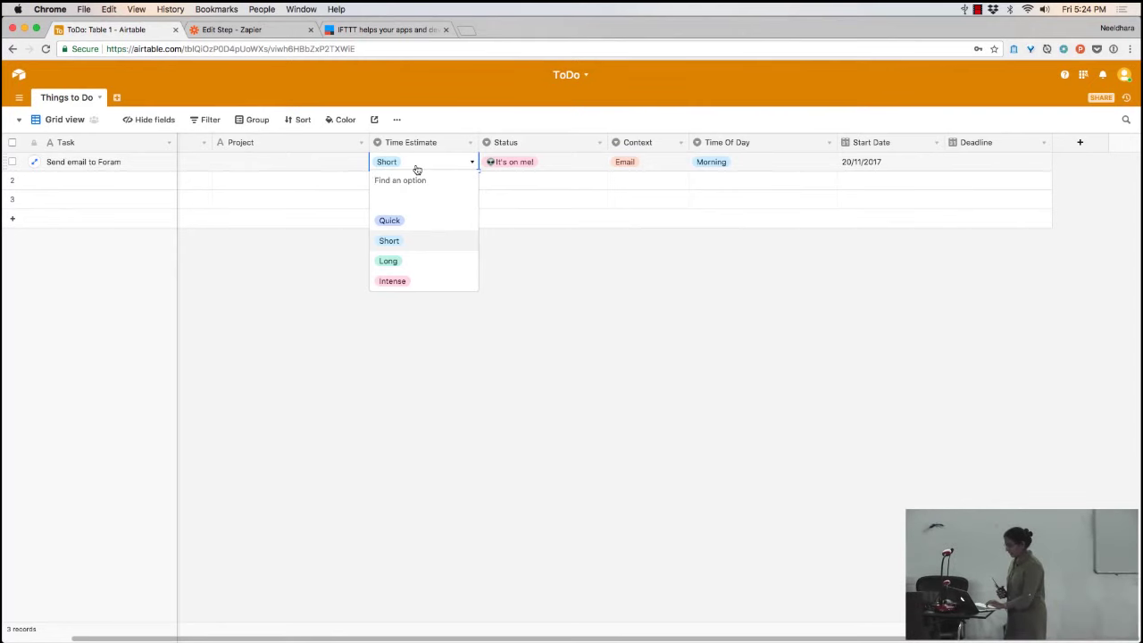
click(286, 301)
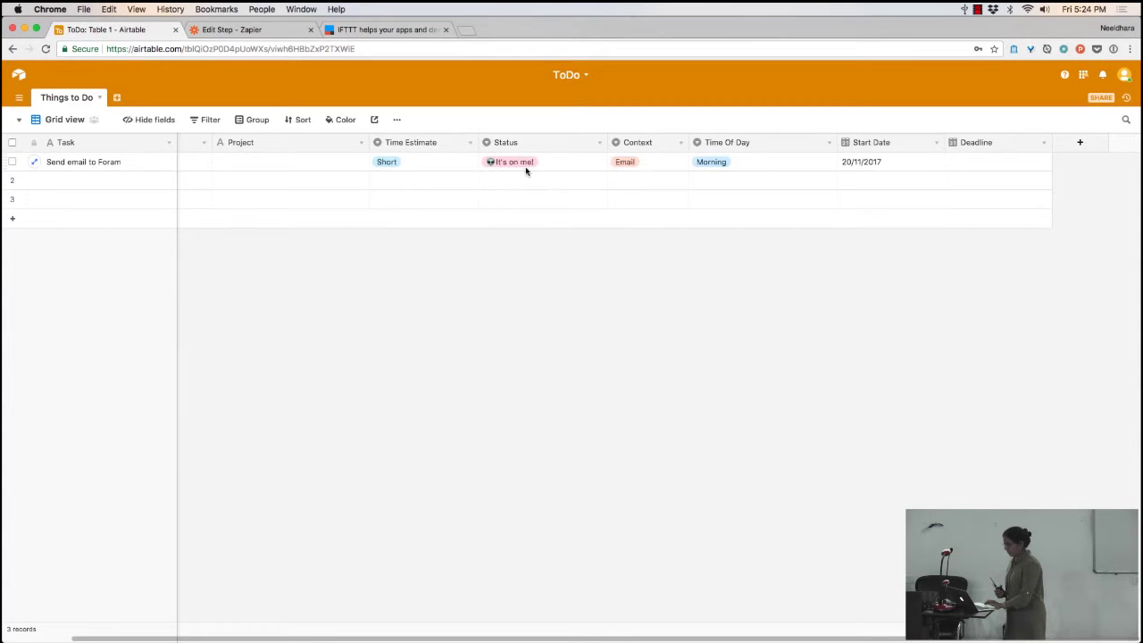
click(573, 169)
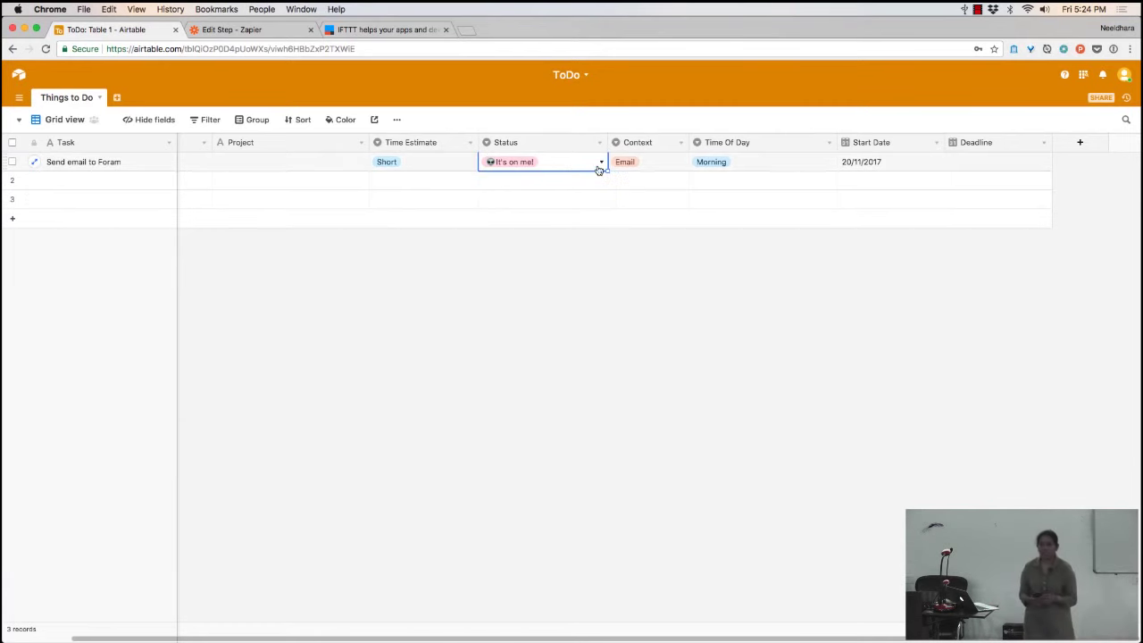
click(600, 166)
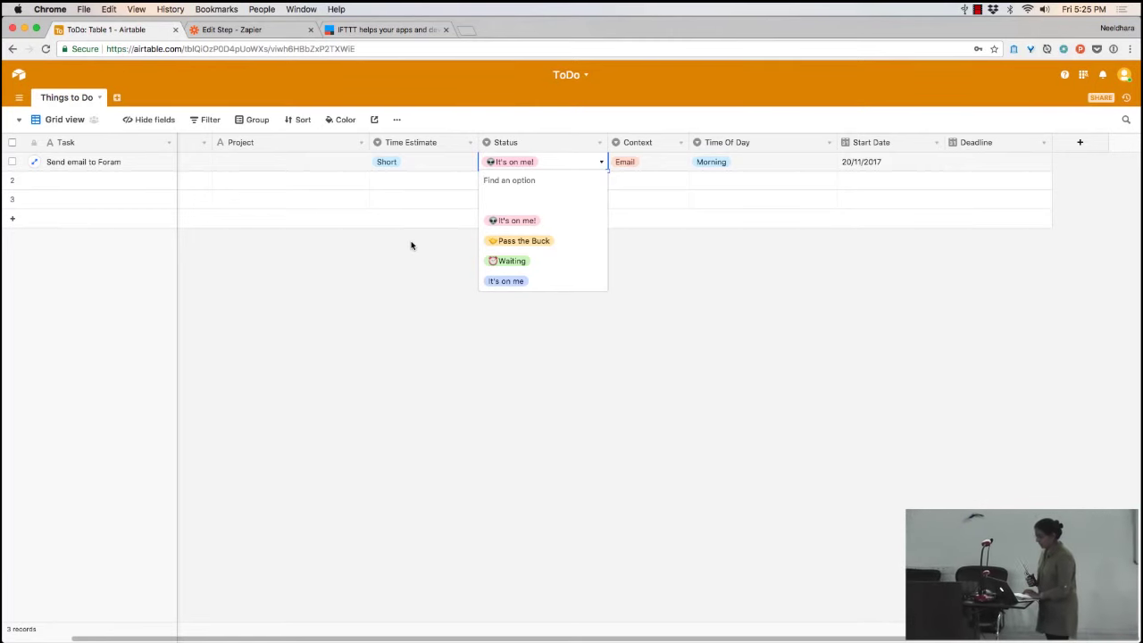
click(674, 239)
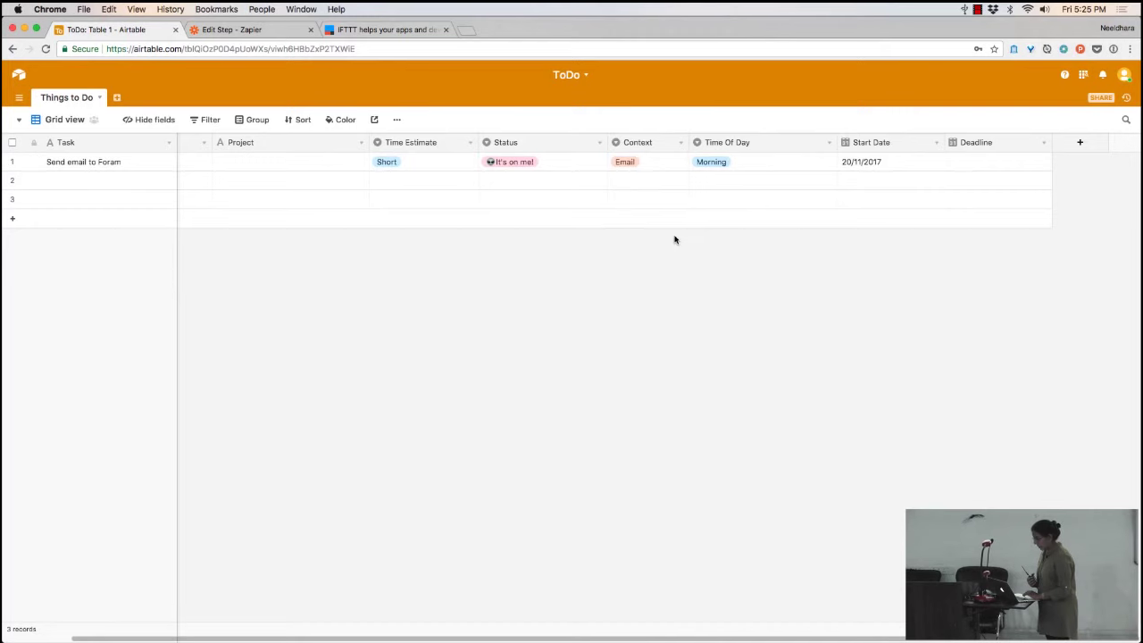
- Look through the Context options for the email task and point out its Time Of Day cell
click(680, 143)
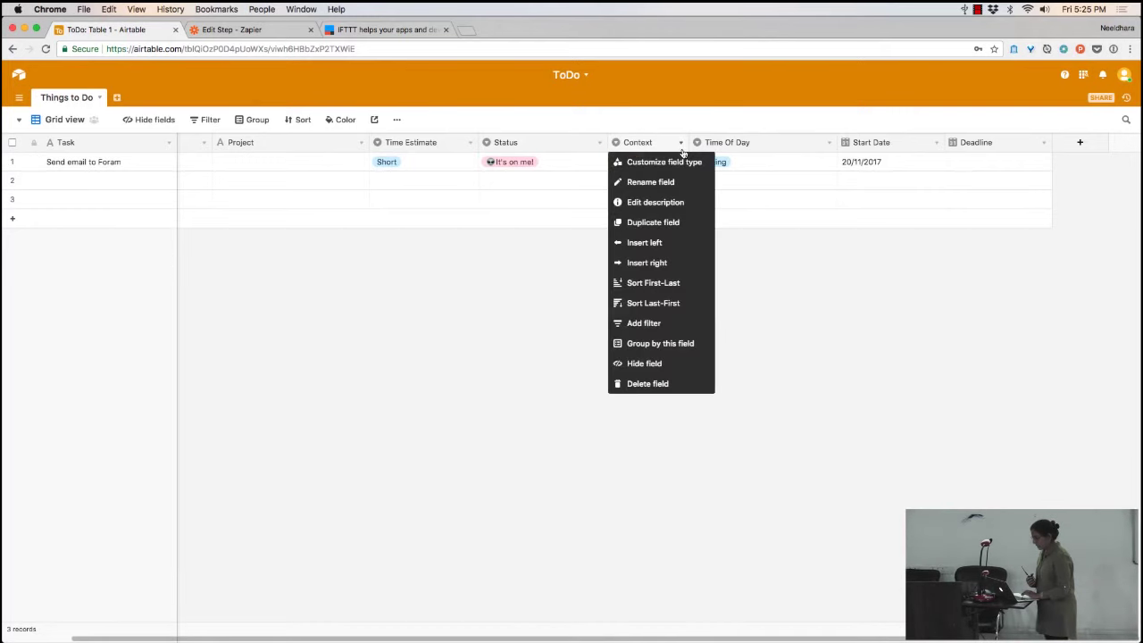
click(582, 185)
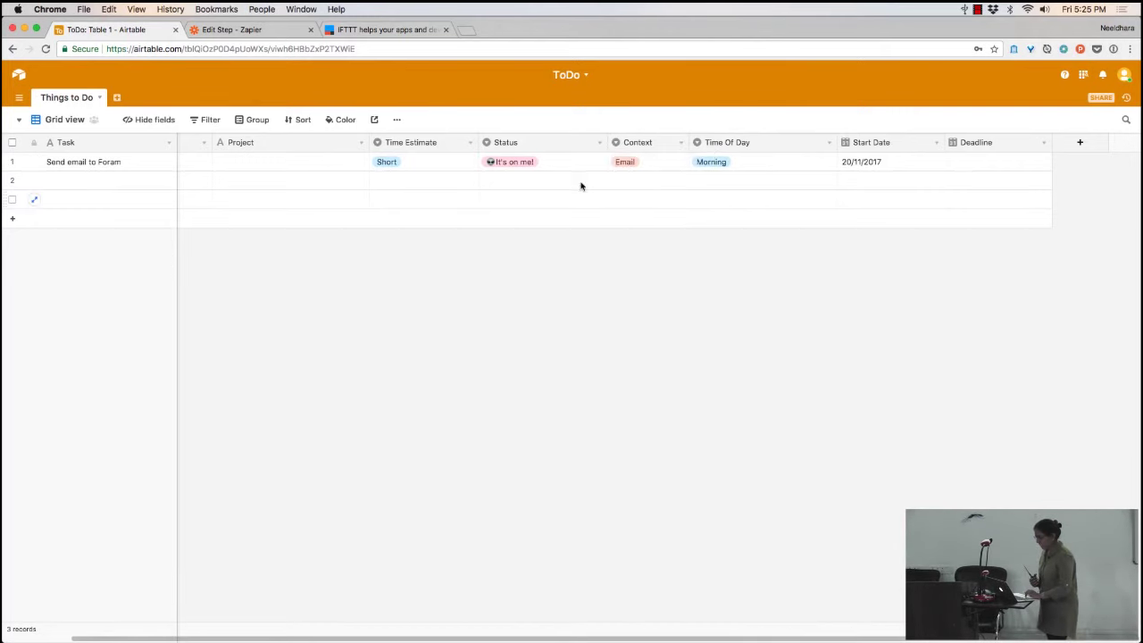
click(672, 163)
click(679, 164)
scroll(684, 214, down, 4)
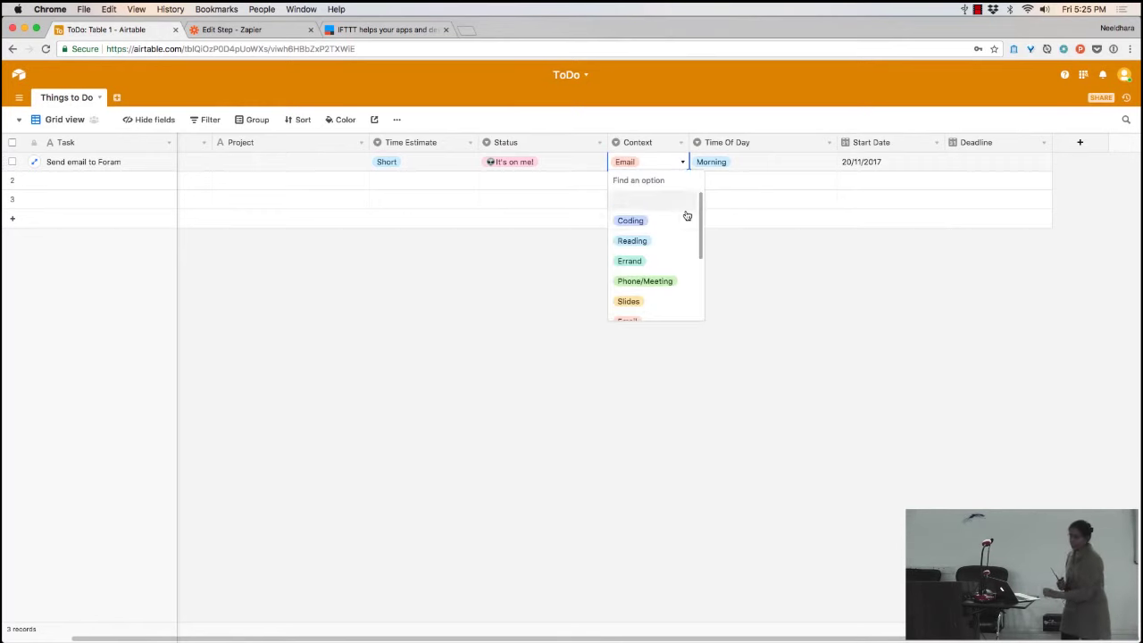
scroll(686, 215, down, 2)
scroll(686, 215, up, 6)
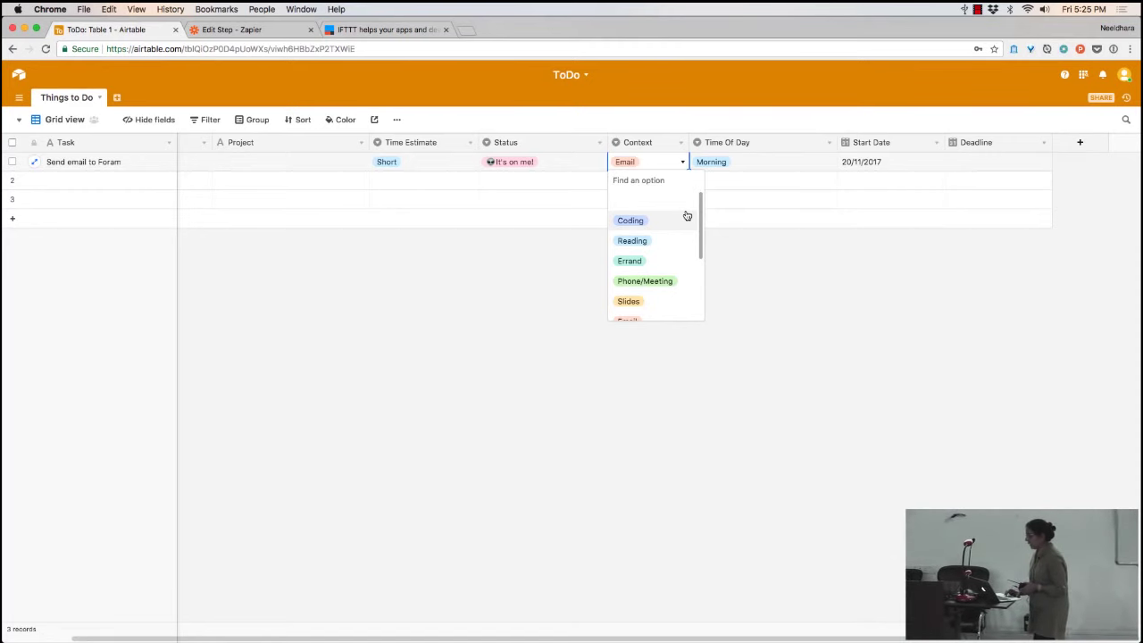
scroll(687, 216, down, 2)
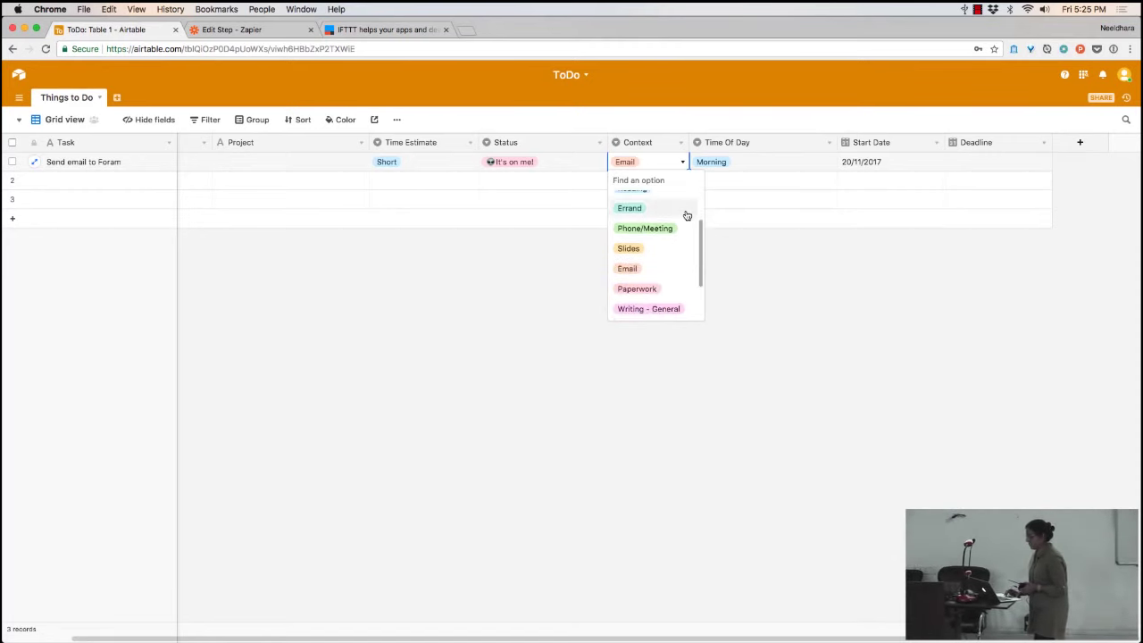
click(765, 178)
click(773, 167)
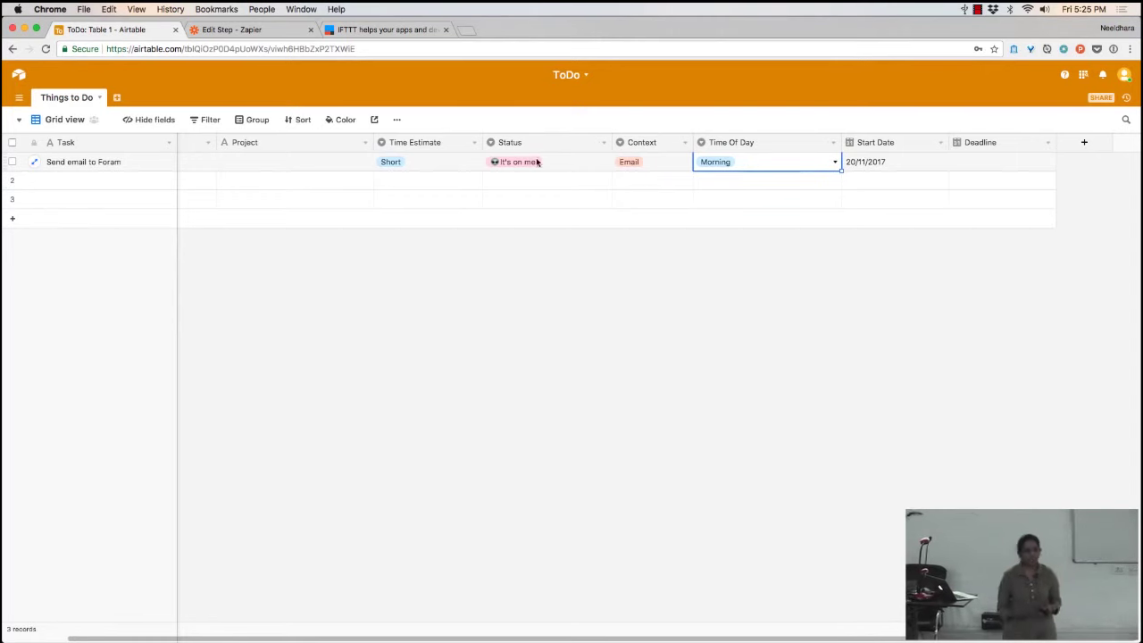
click(541, 238)
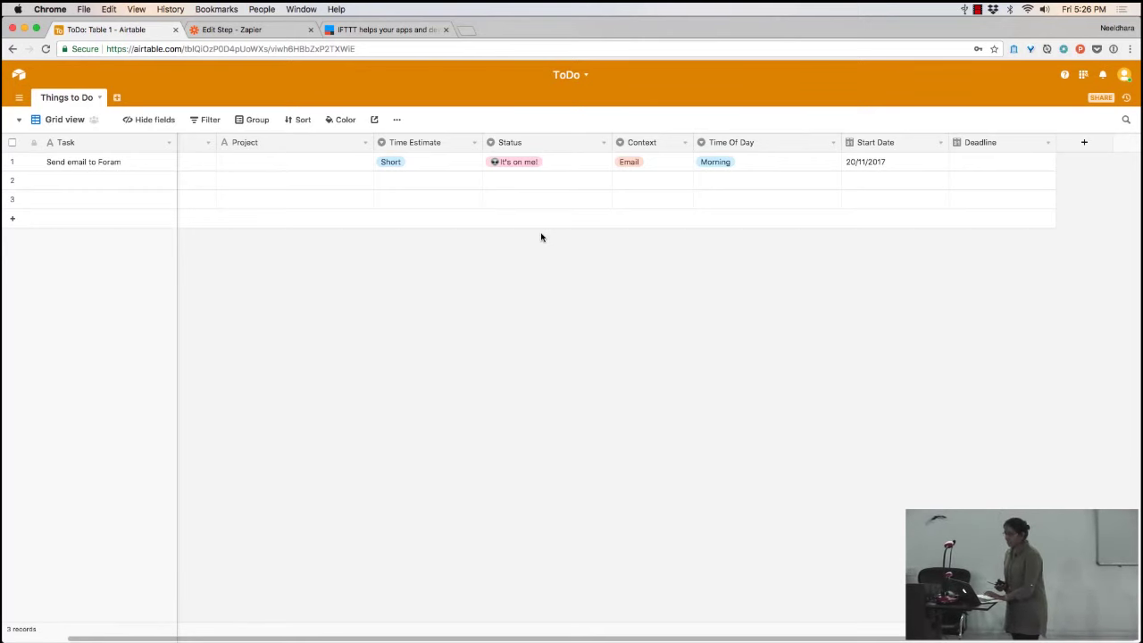
- Add a filter to the Things to Do grid view based on the Start Date field
click(906, 144)
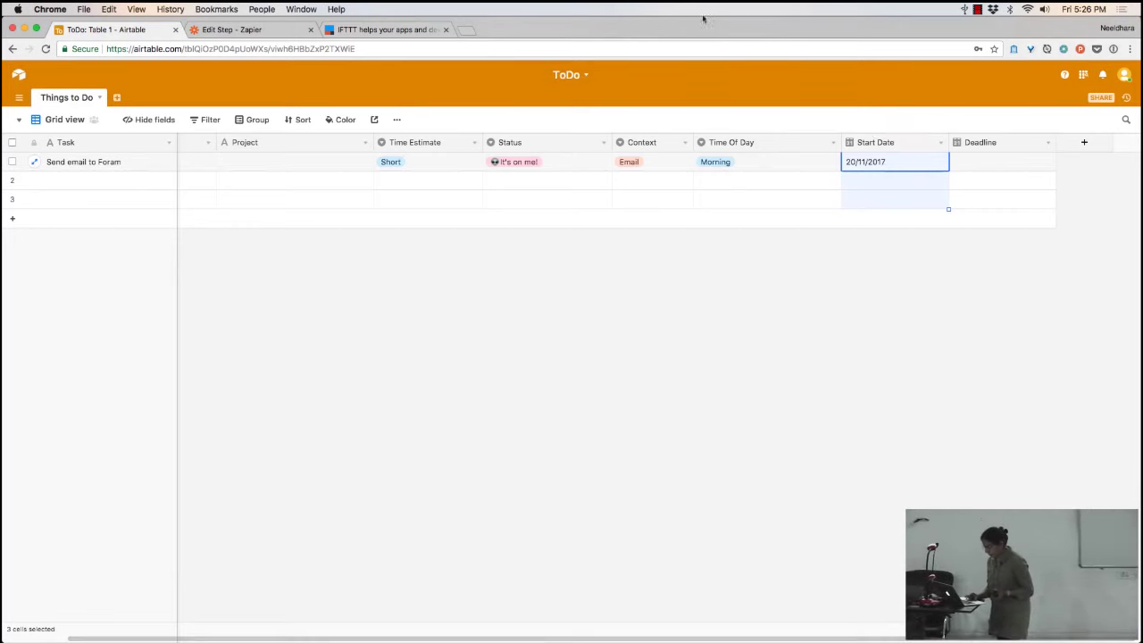
click(205, 126)
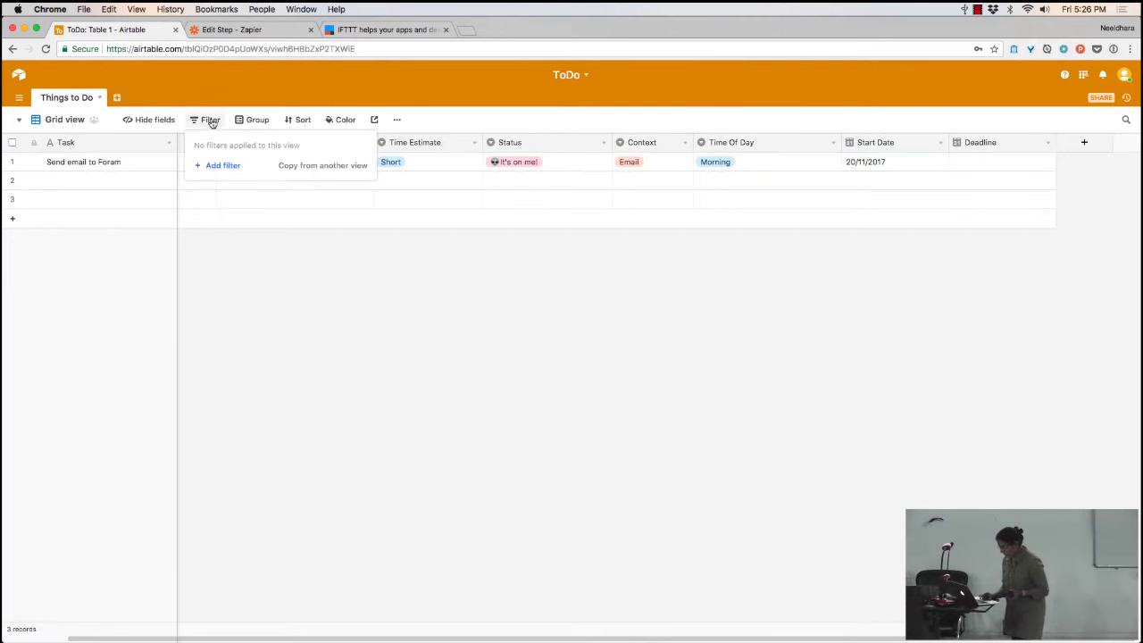
click(225, 172)
click(273, 144)
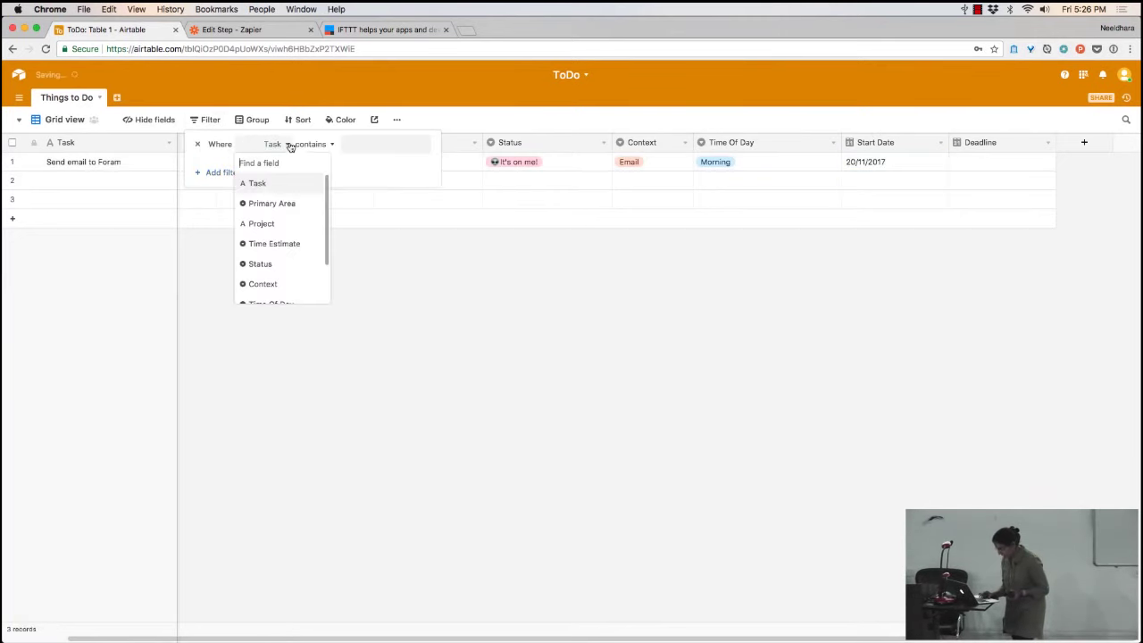
scroll(283, 194, down, 2)
click(280, 274)
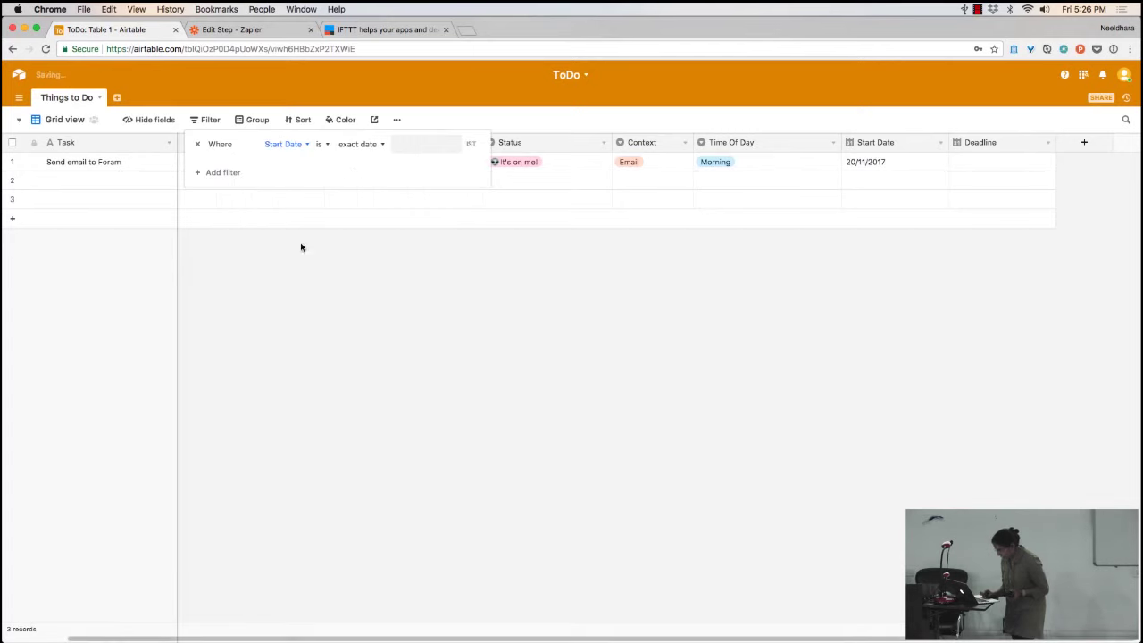
- Set the Start Date filter condition to "is on or before" today and keep the filter settings open
click(348, 153)
scroll(358, 204, up, 5)
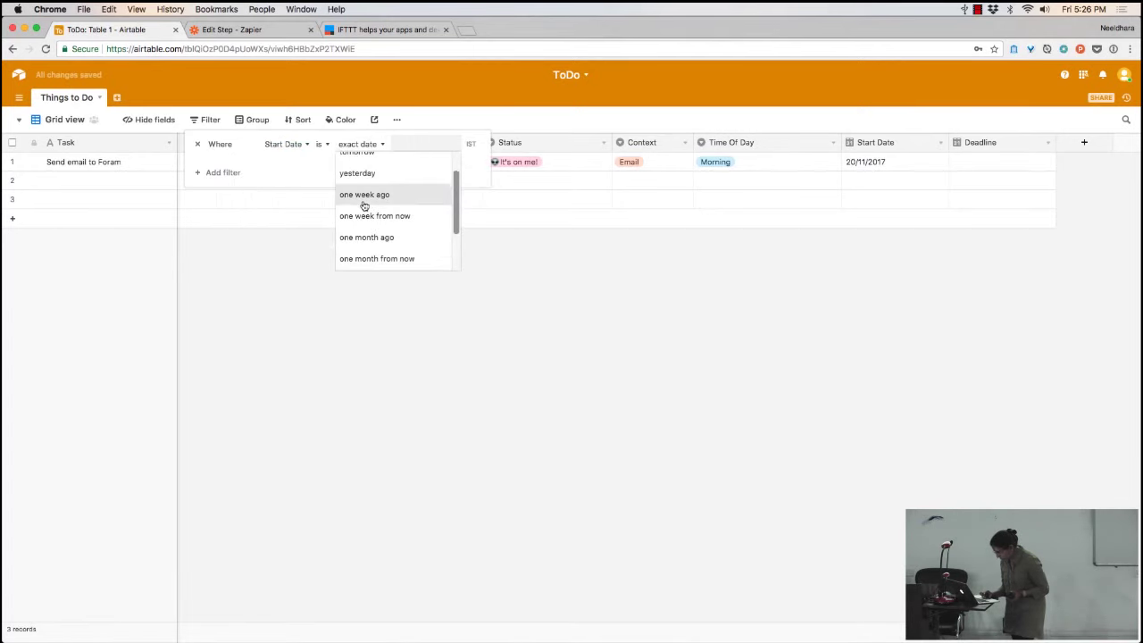
click(320, 144)
scroll(342, 224, down, 1)
click(342, 240)
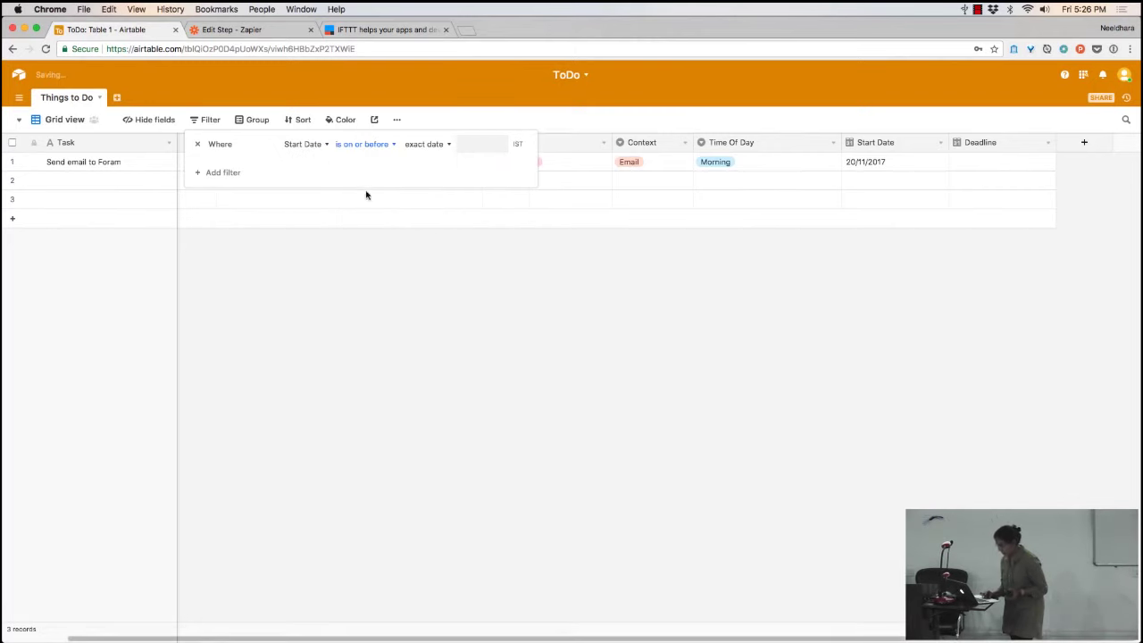
click(429, 145)
scroll(434, 223, up, 4)
click(434, 165)
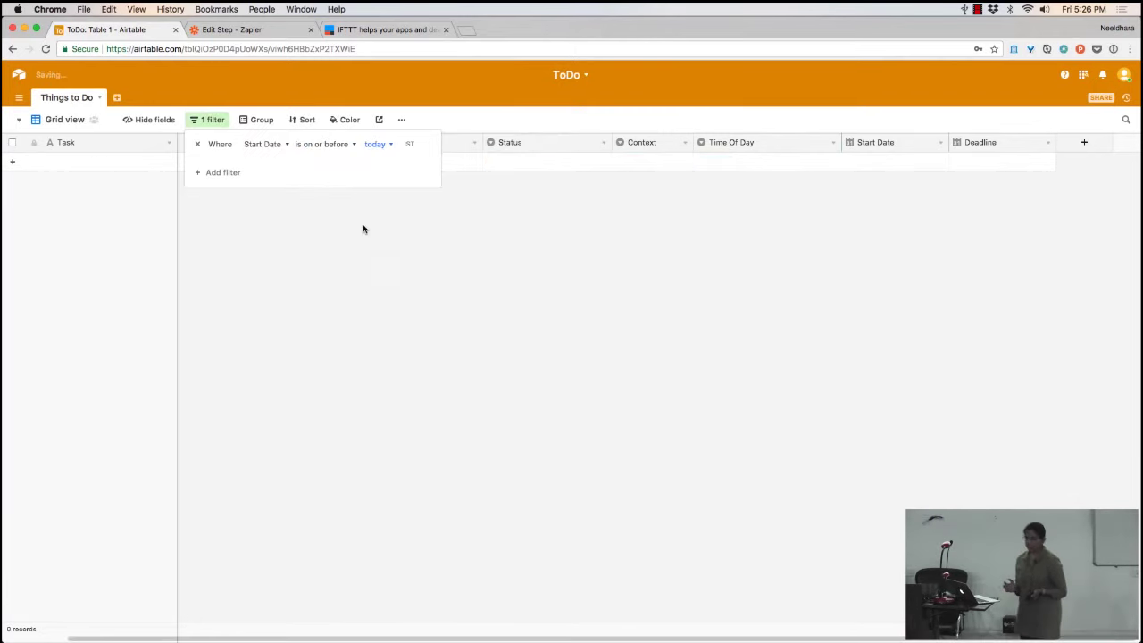
click(360, 226)
click(206, 121)
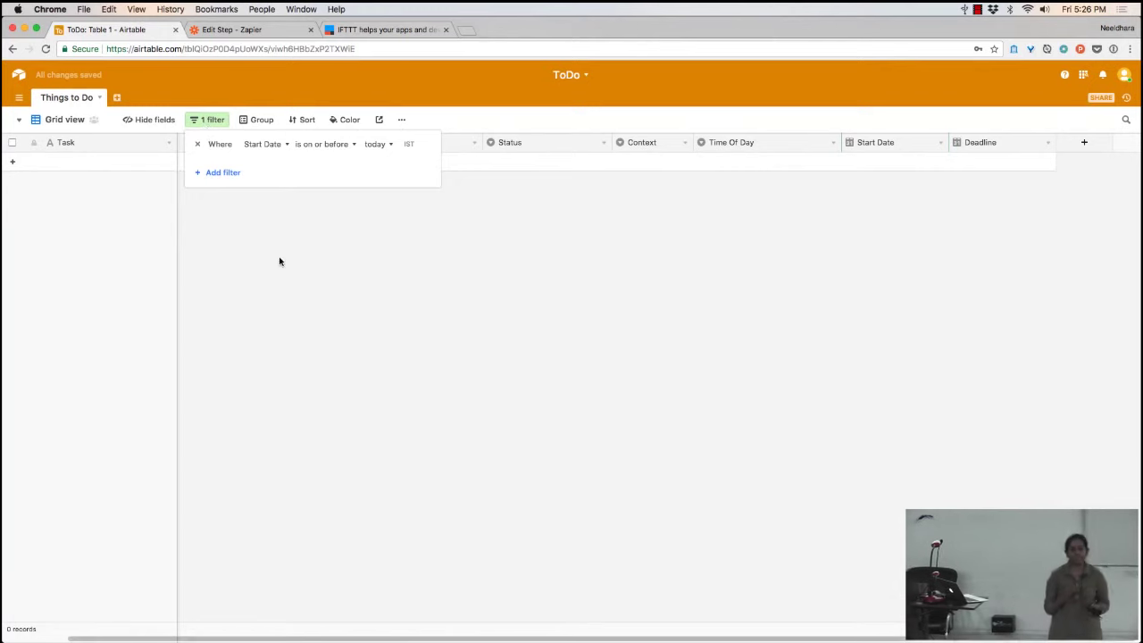